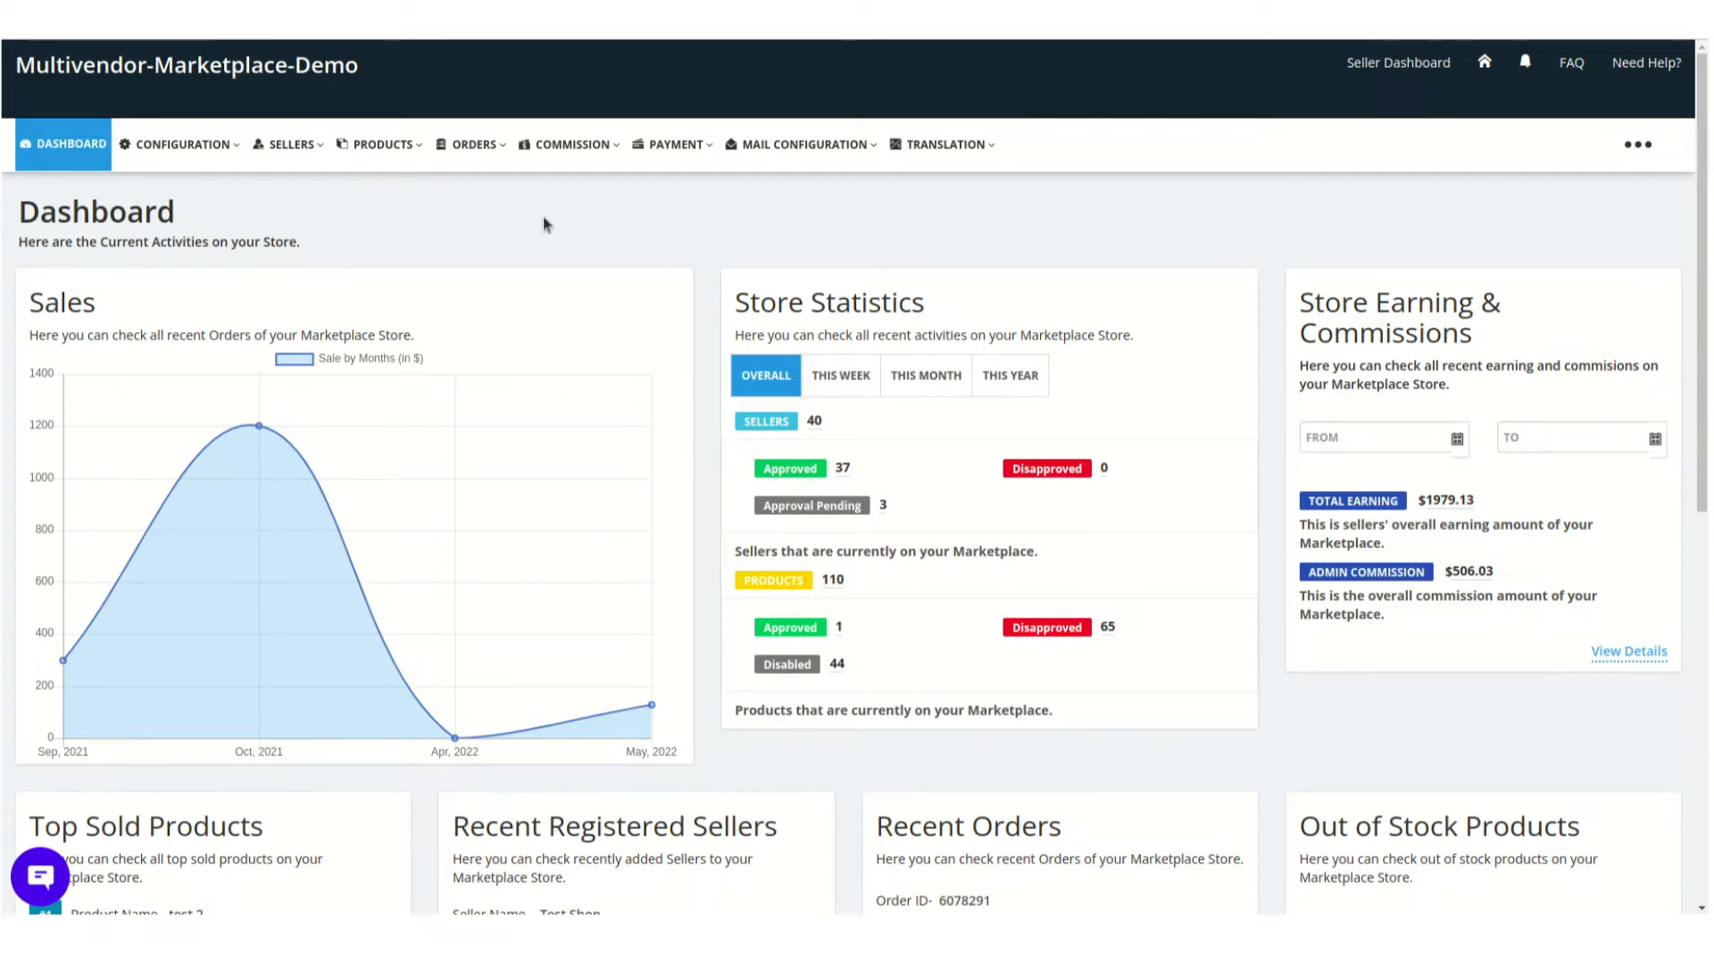
Enable the Shopify Prestashop Connector from the Feature Apps marketplace connector add-ons and agree to the added plan amount
click(1650, 159)
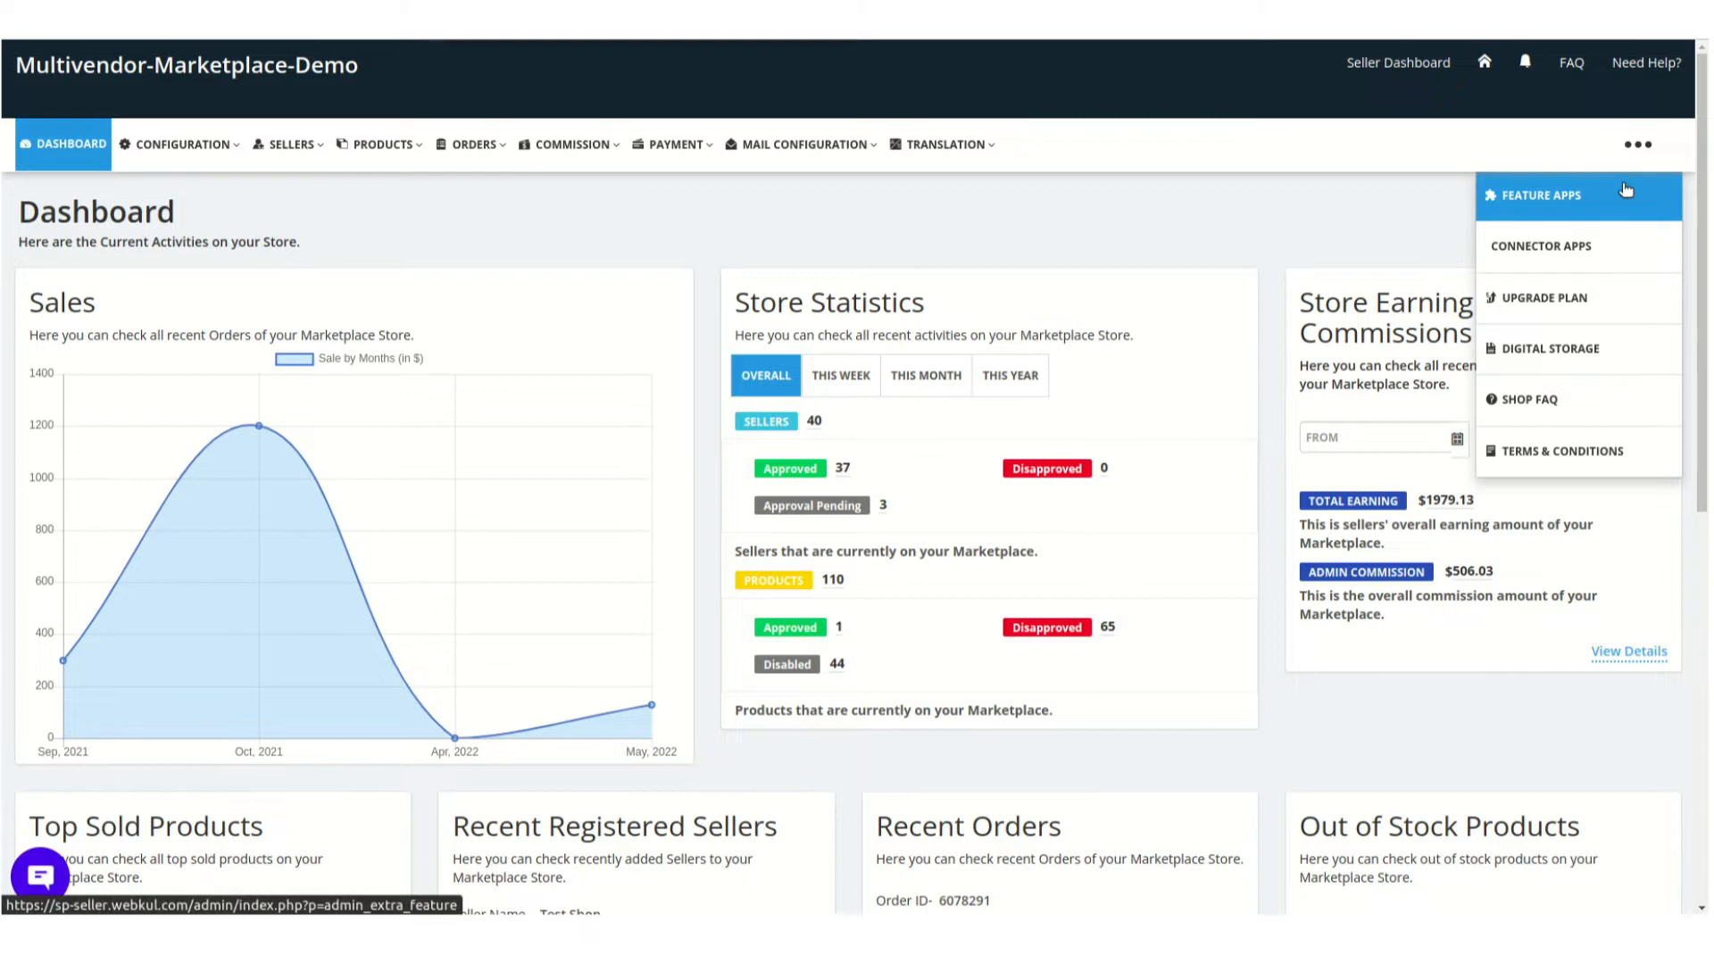
click(1624, 188)
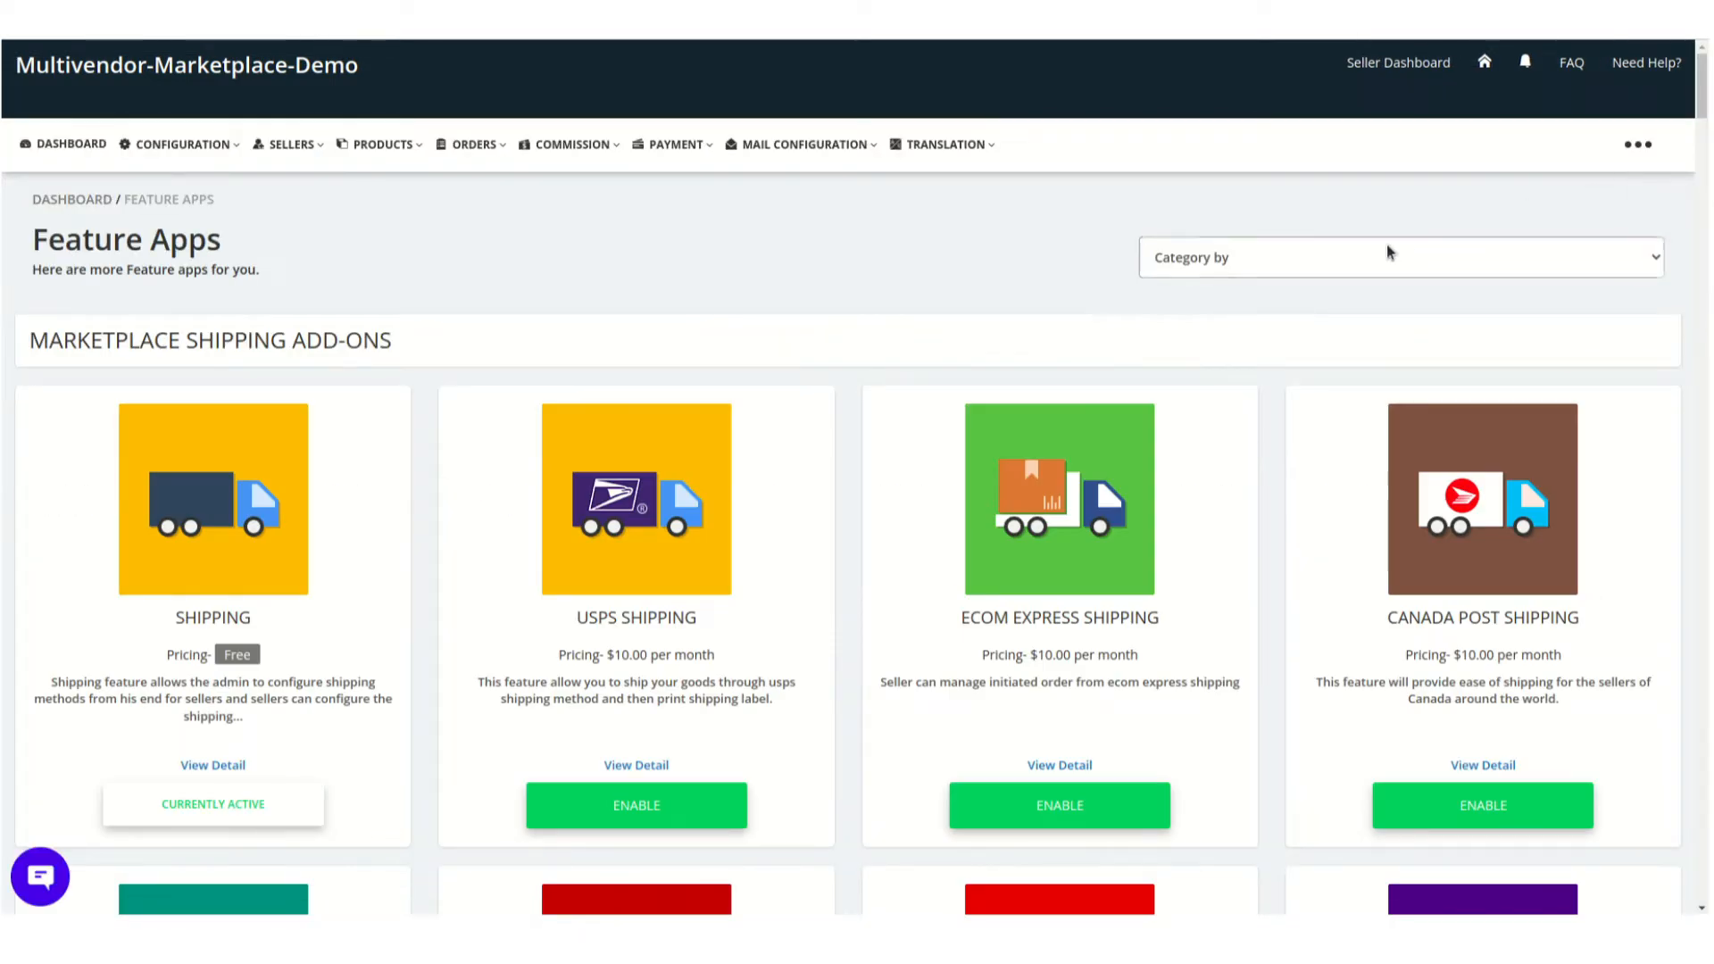
click(1387, 246)
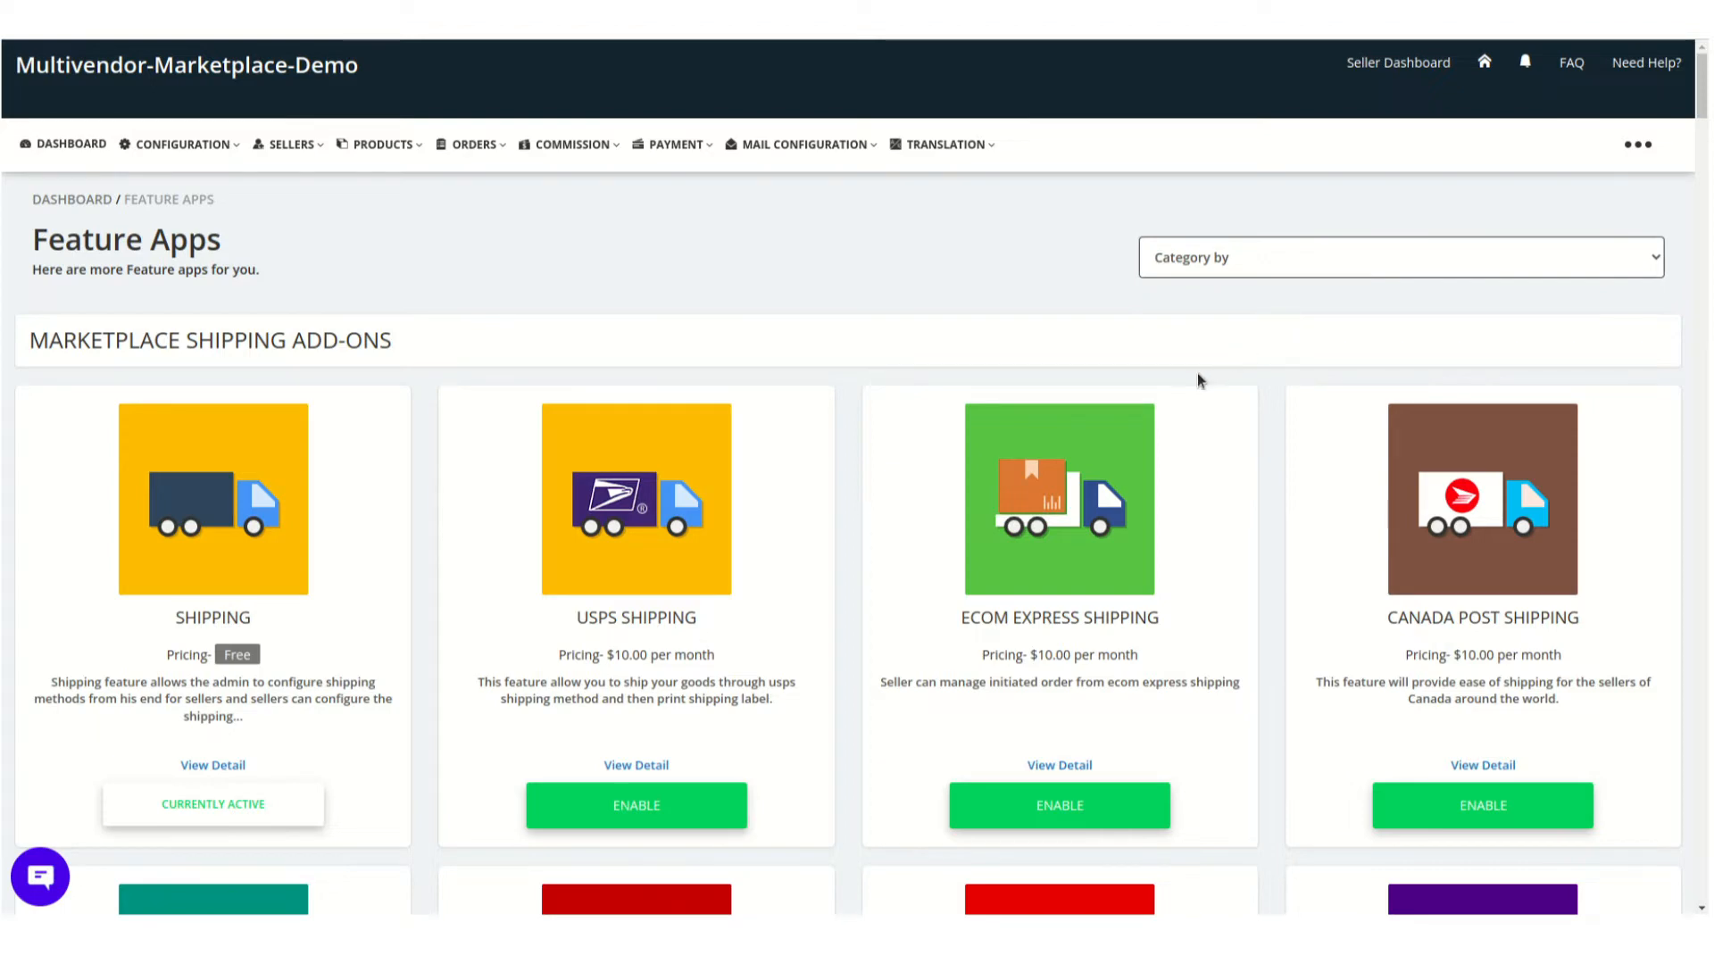
scroll(1197, 374, down, 15)
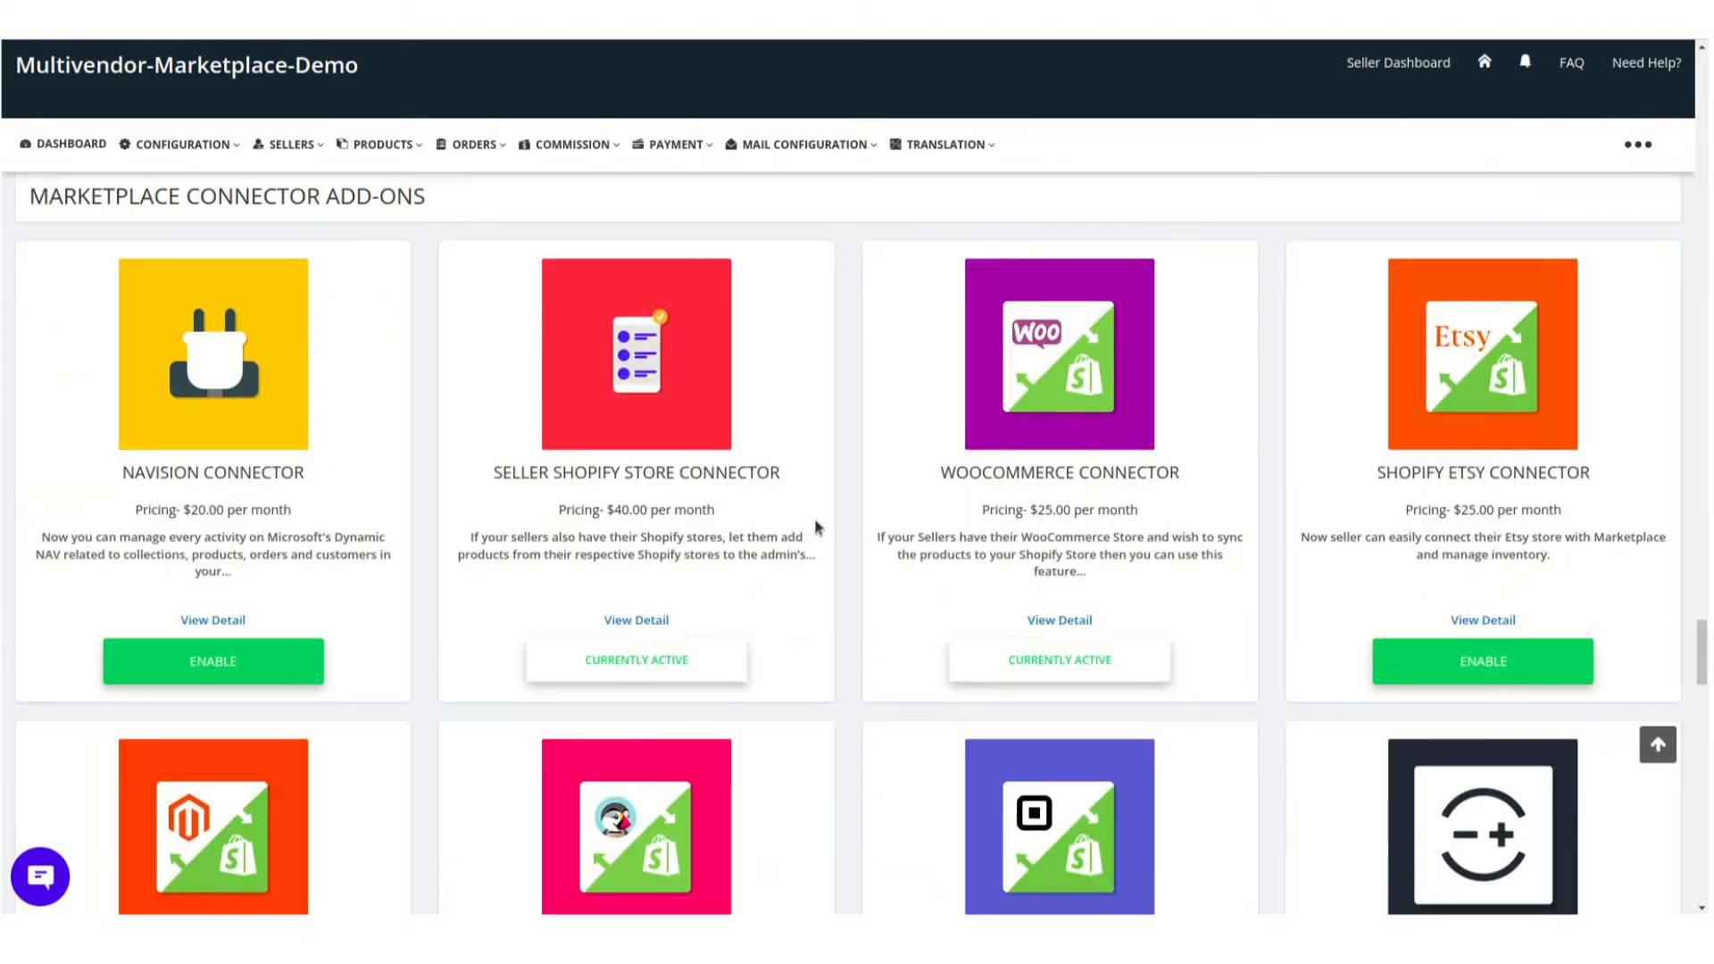
scroll(848, 597, down, 5)
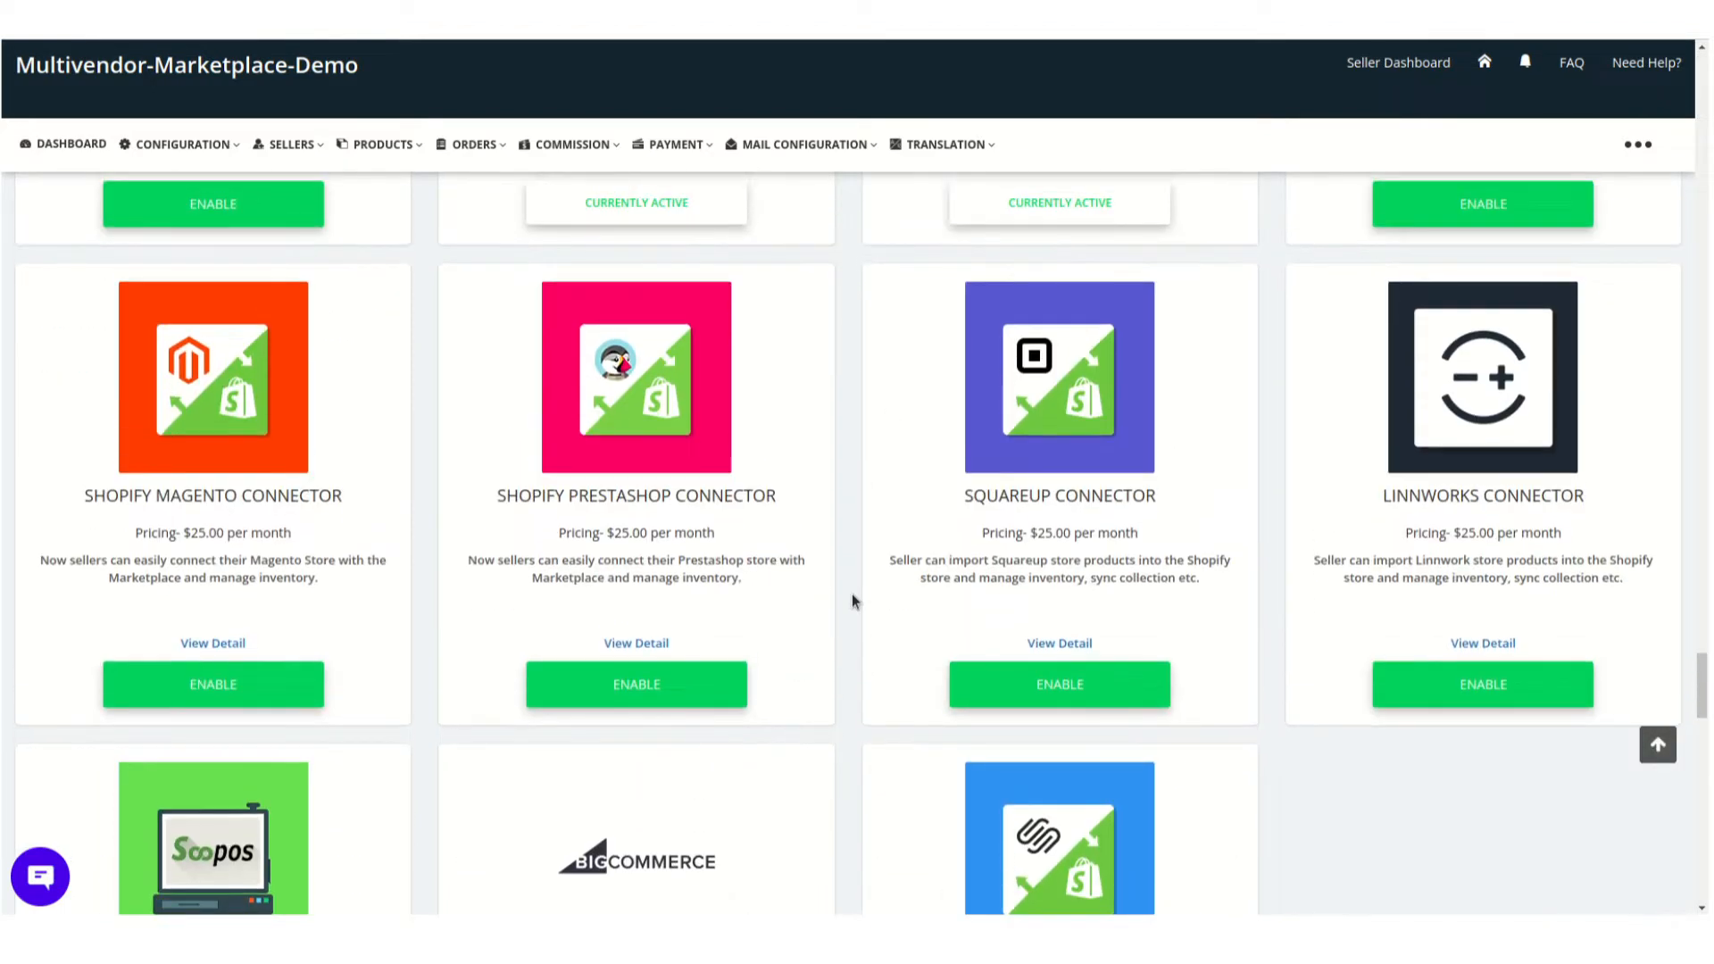
click(683, 702)
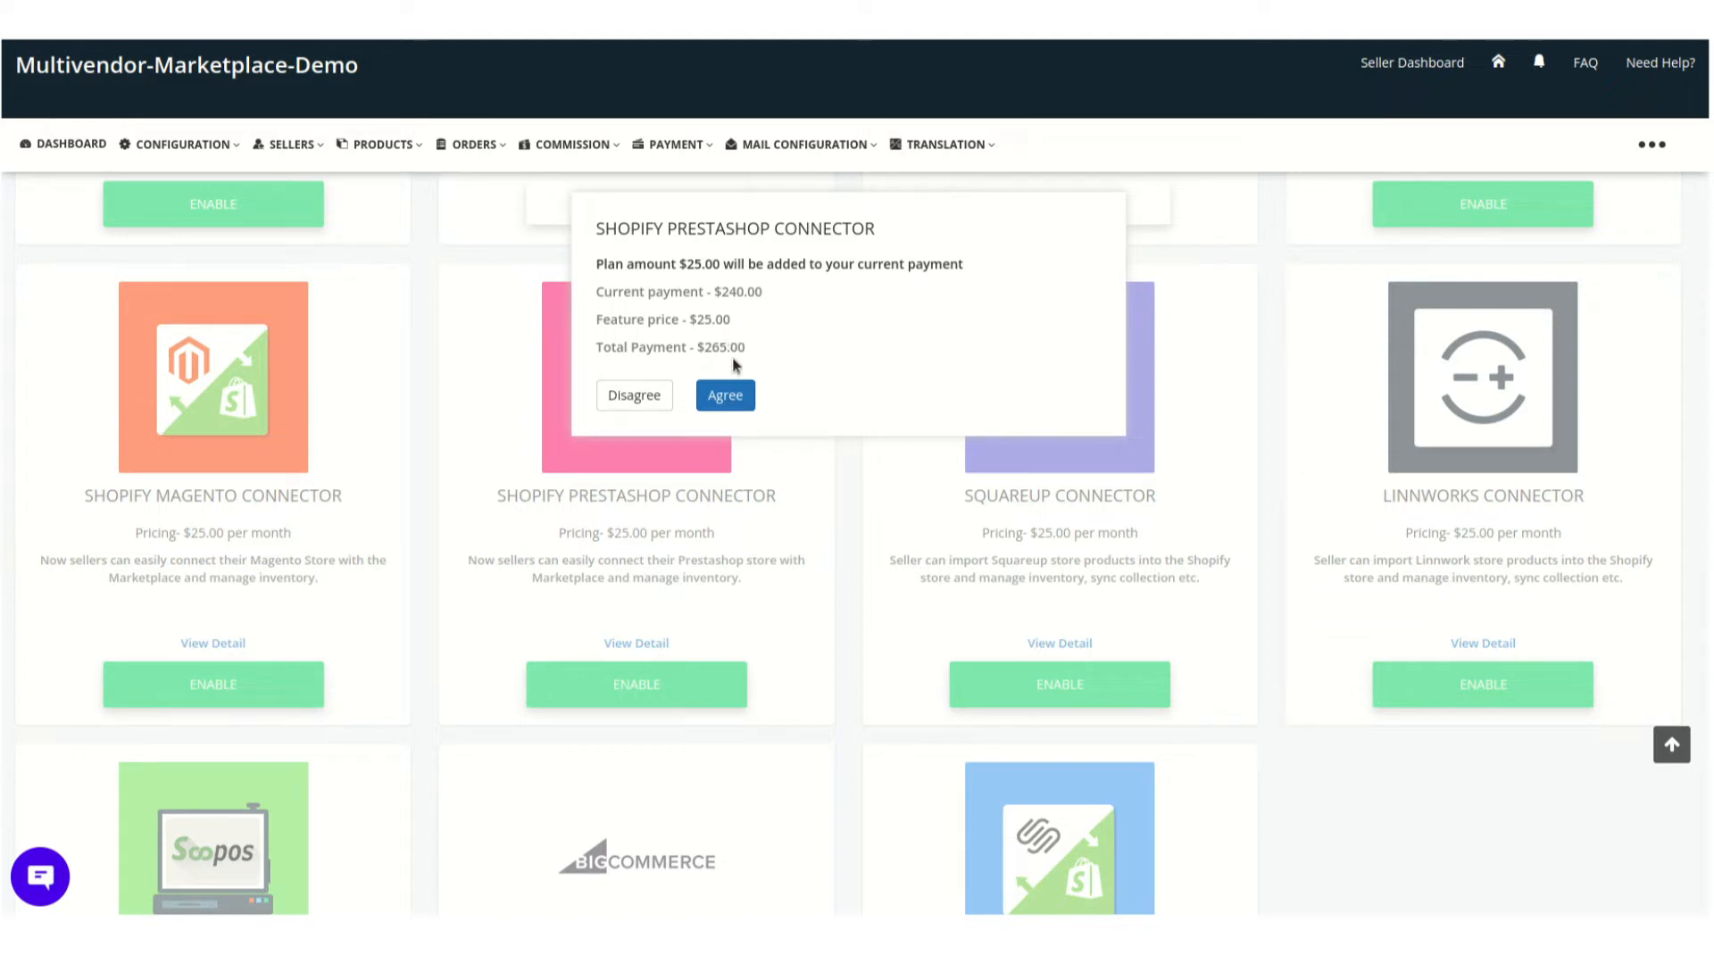
click(733, 393)
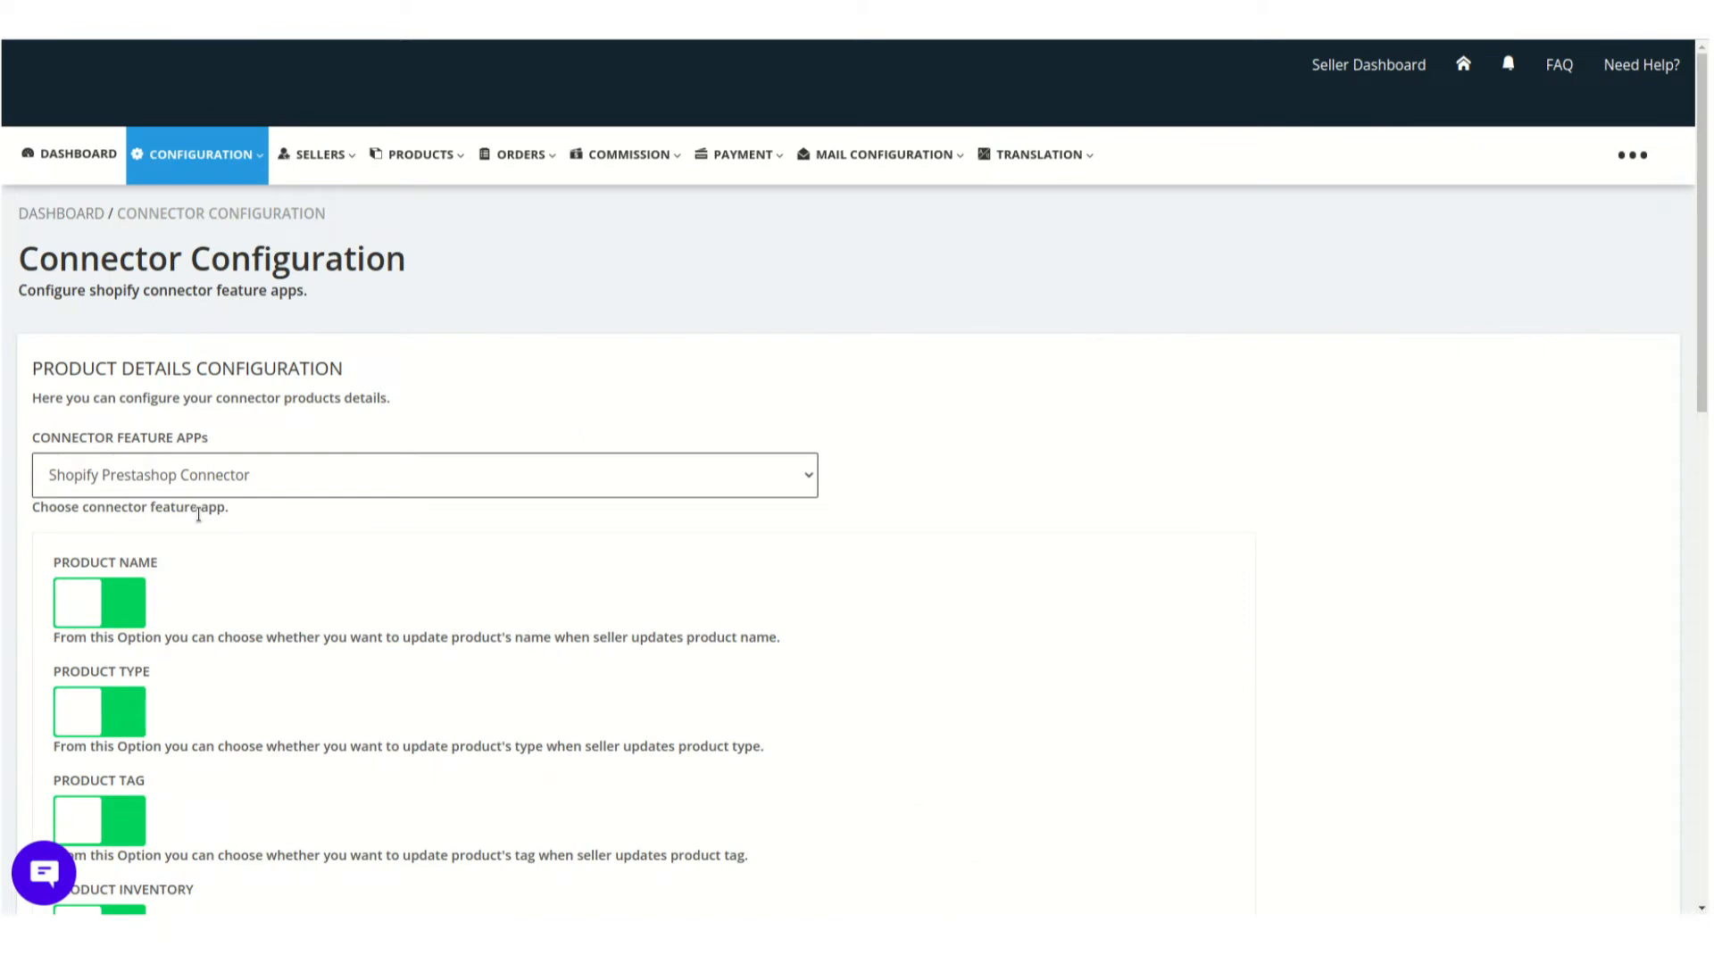
Open the Connector Configuration page and review the product update options for the Shopify Prestashop Connector
click(192, 153)
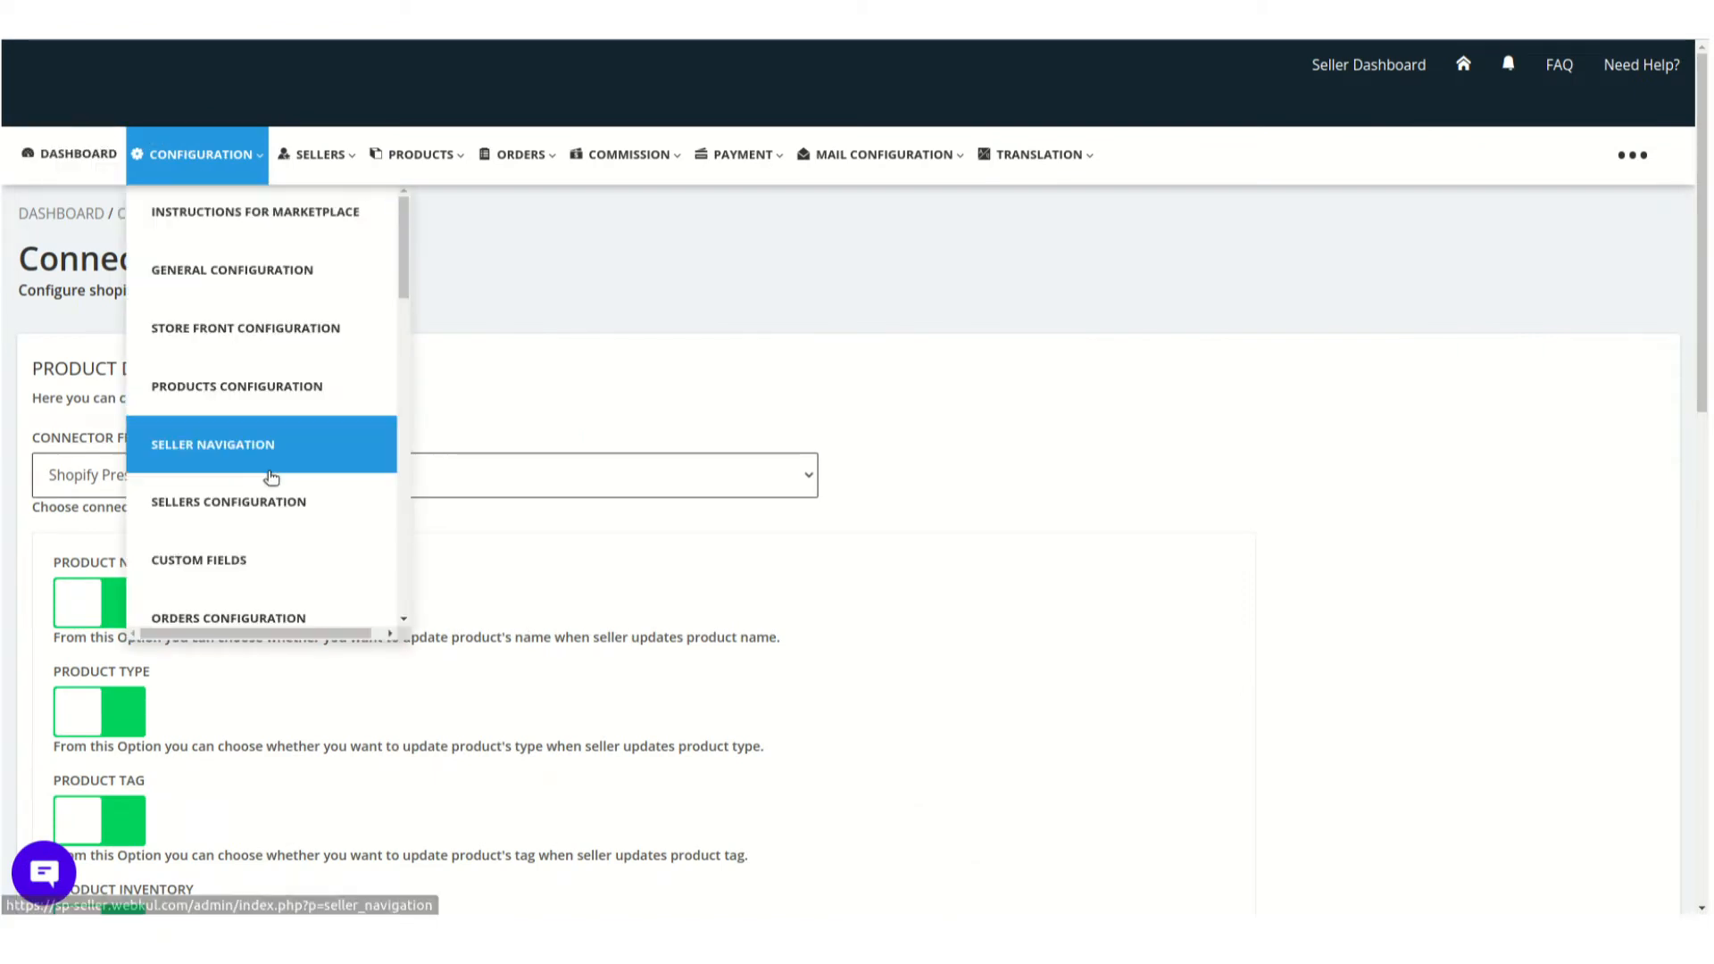
scroll(277, 458, down, 1)
scroll(277, 458, down, 7)
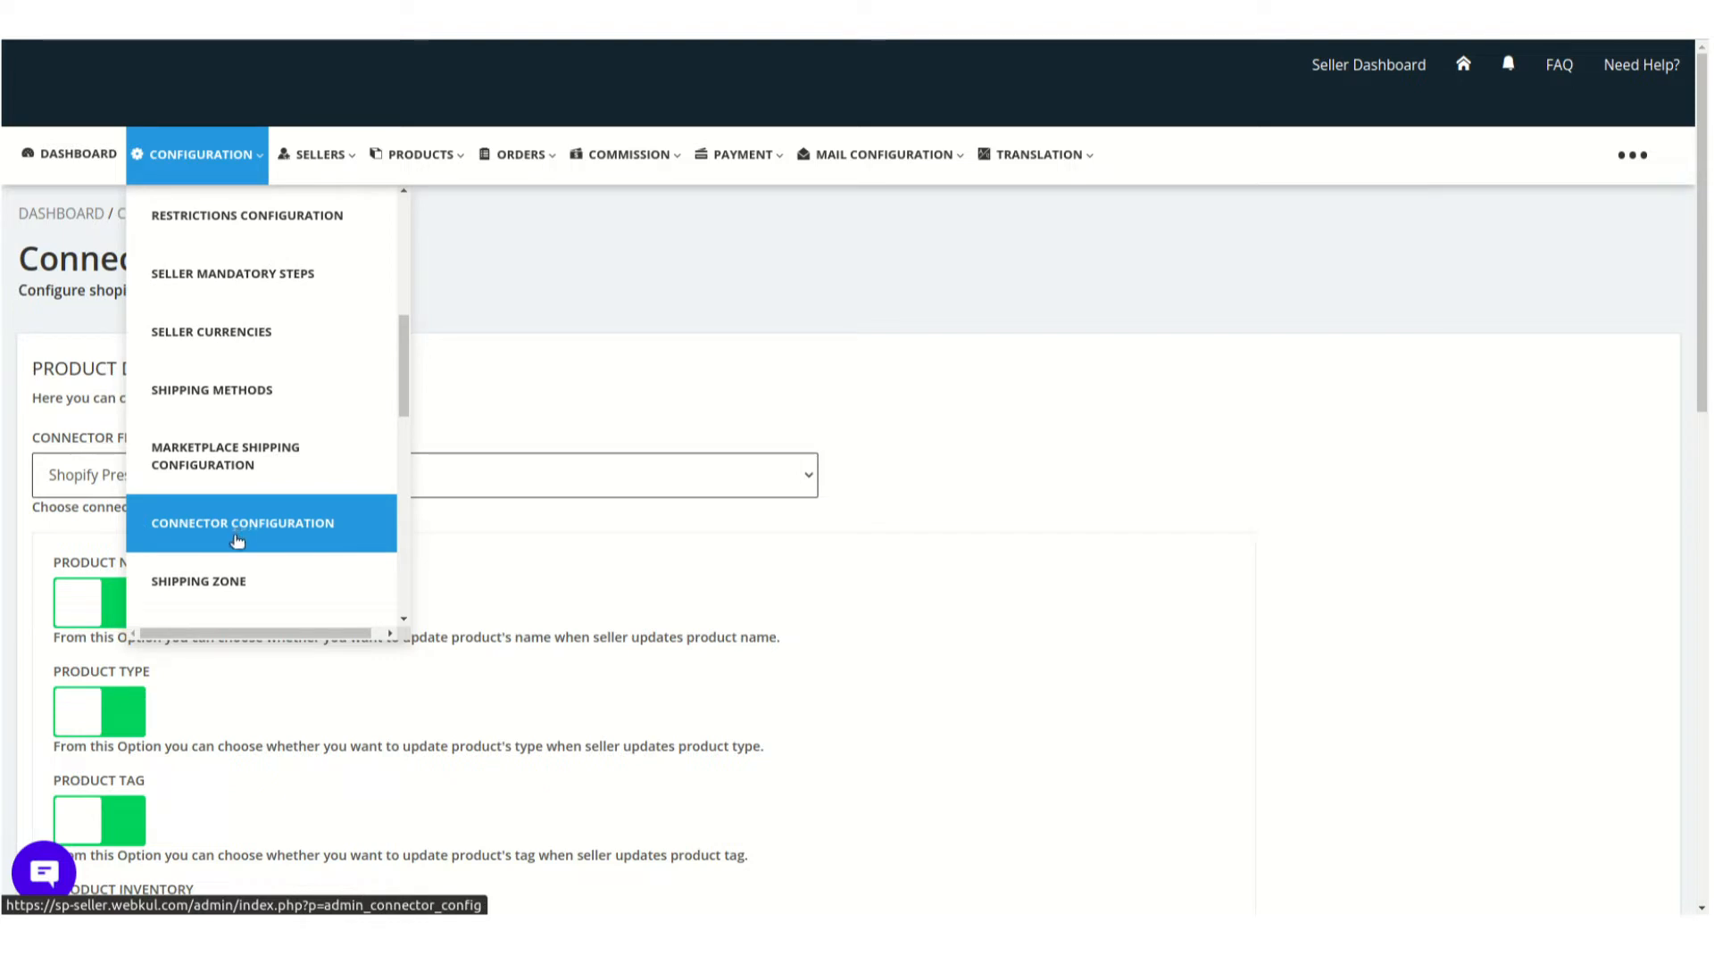
click(237, 541)
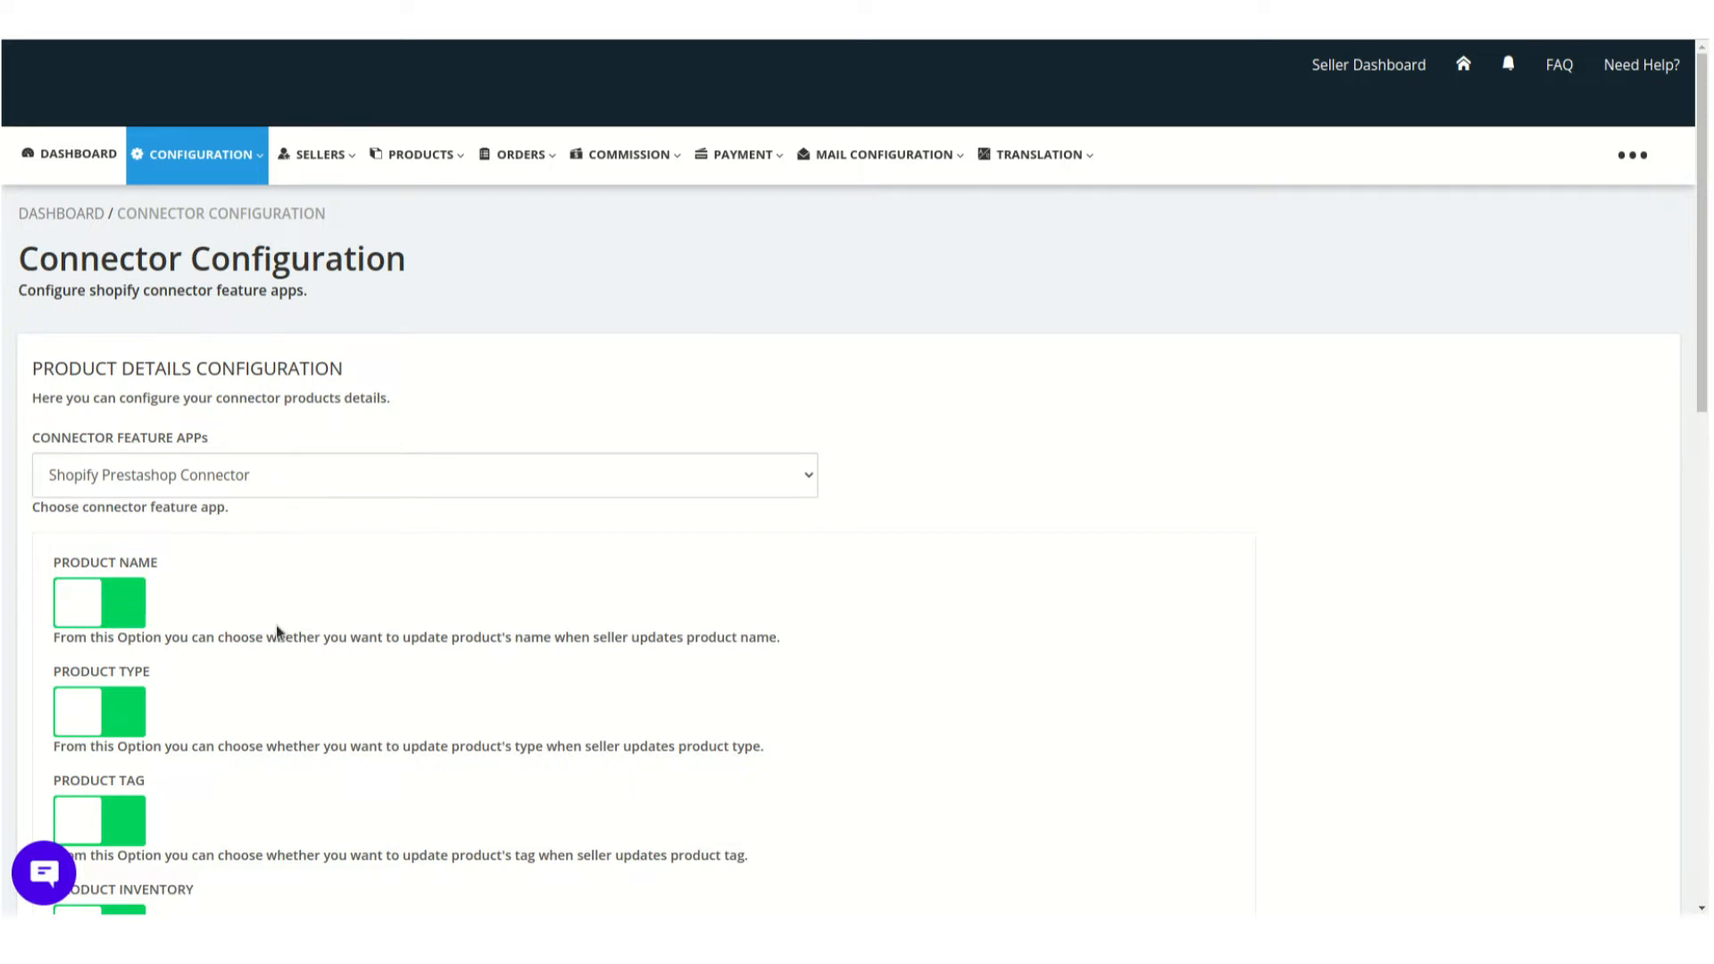
scroll(276, 633, down, 1)
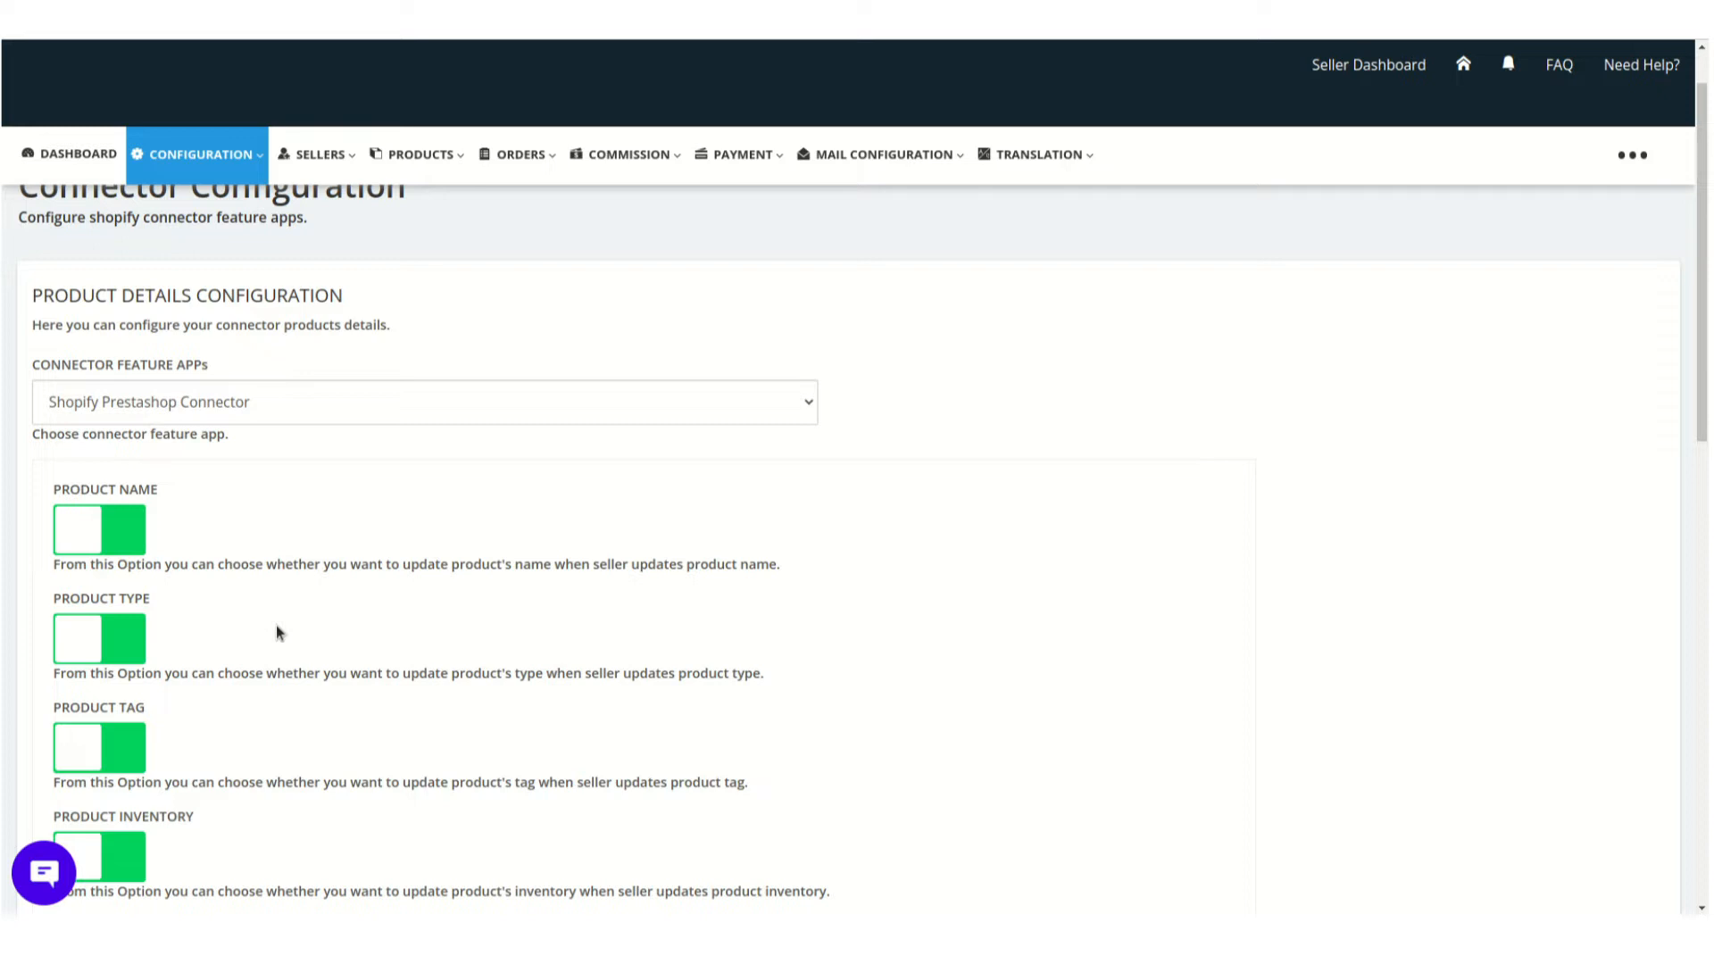
scroll(276, 629, down, 4)
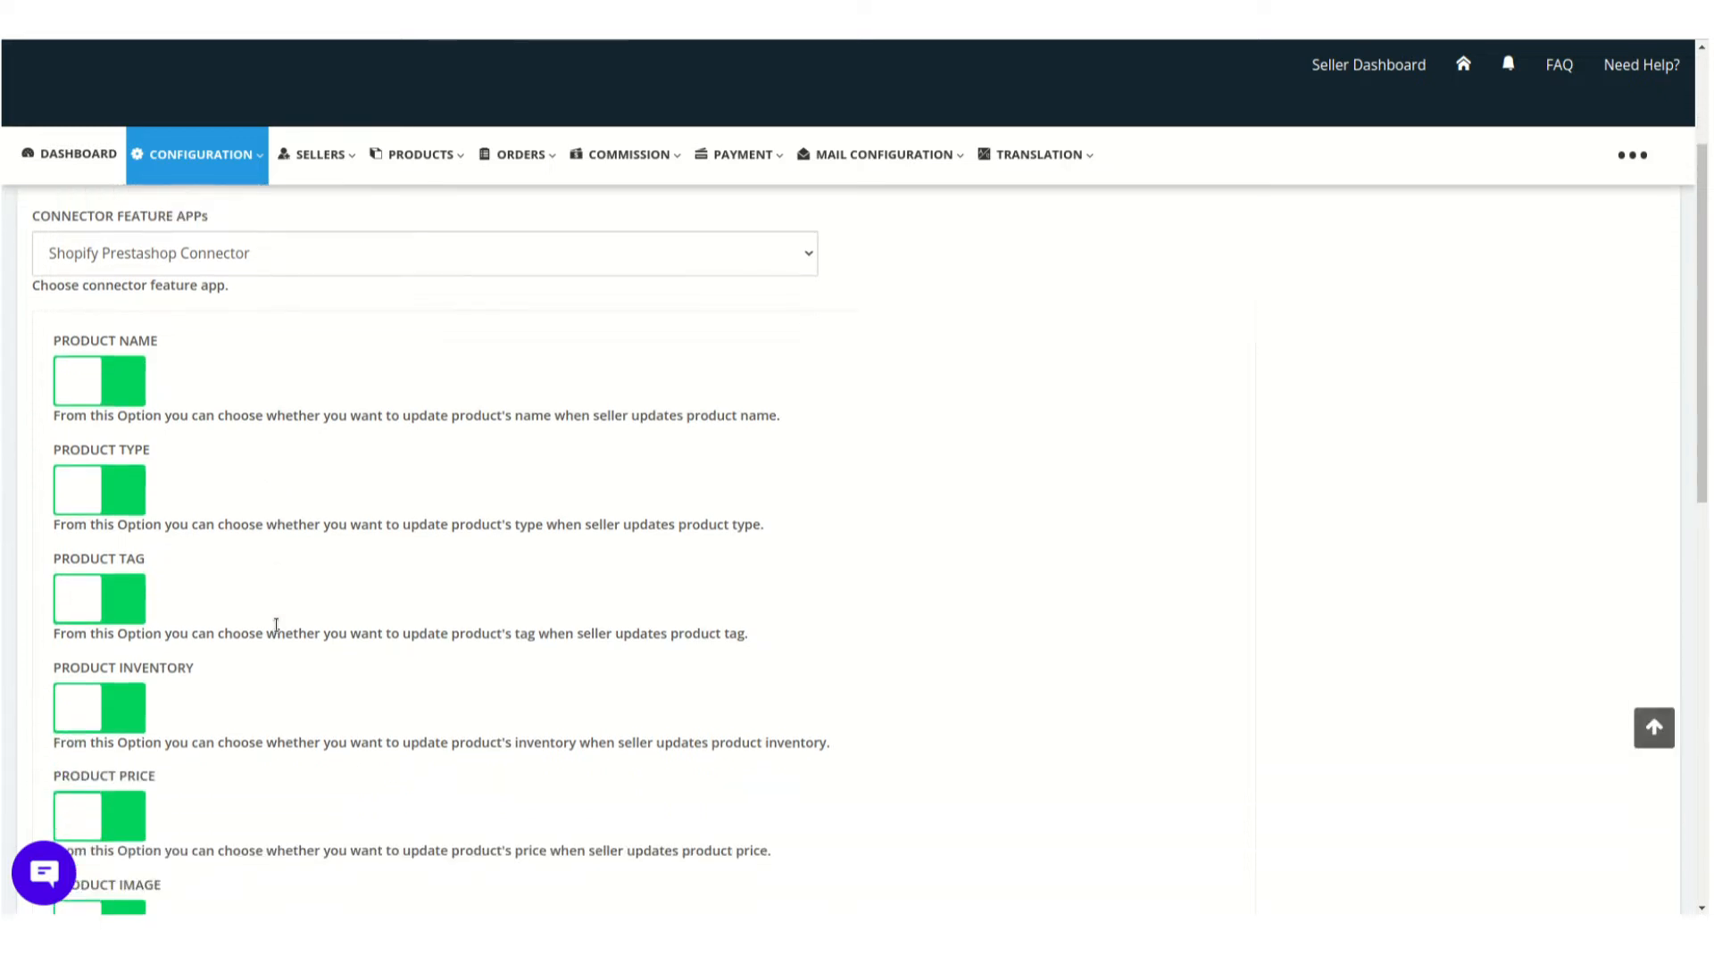
scroll(277, 633, down, 1)
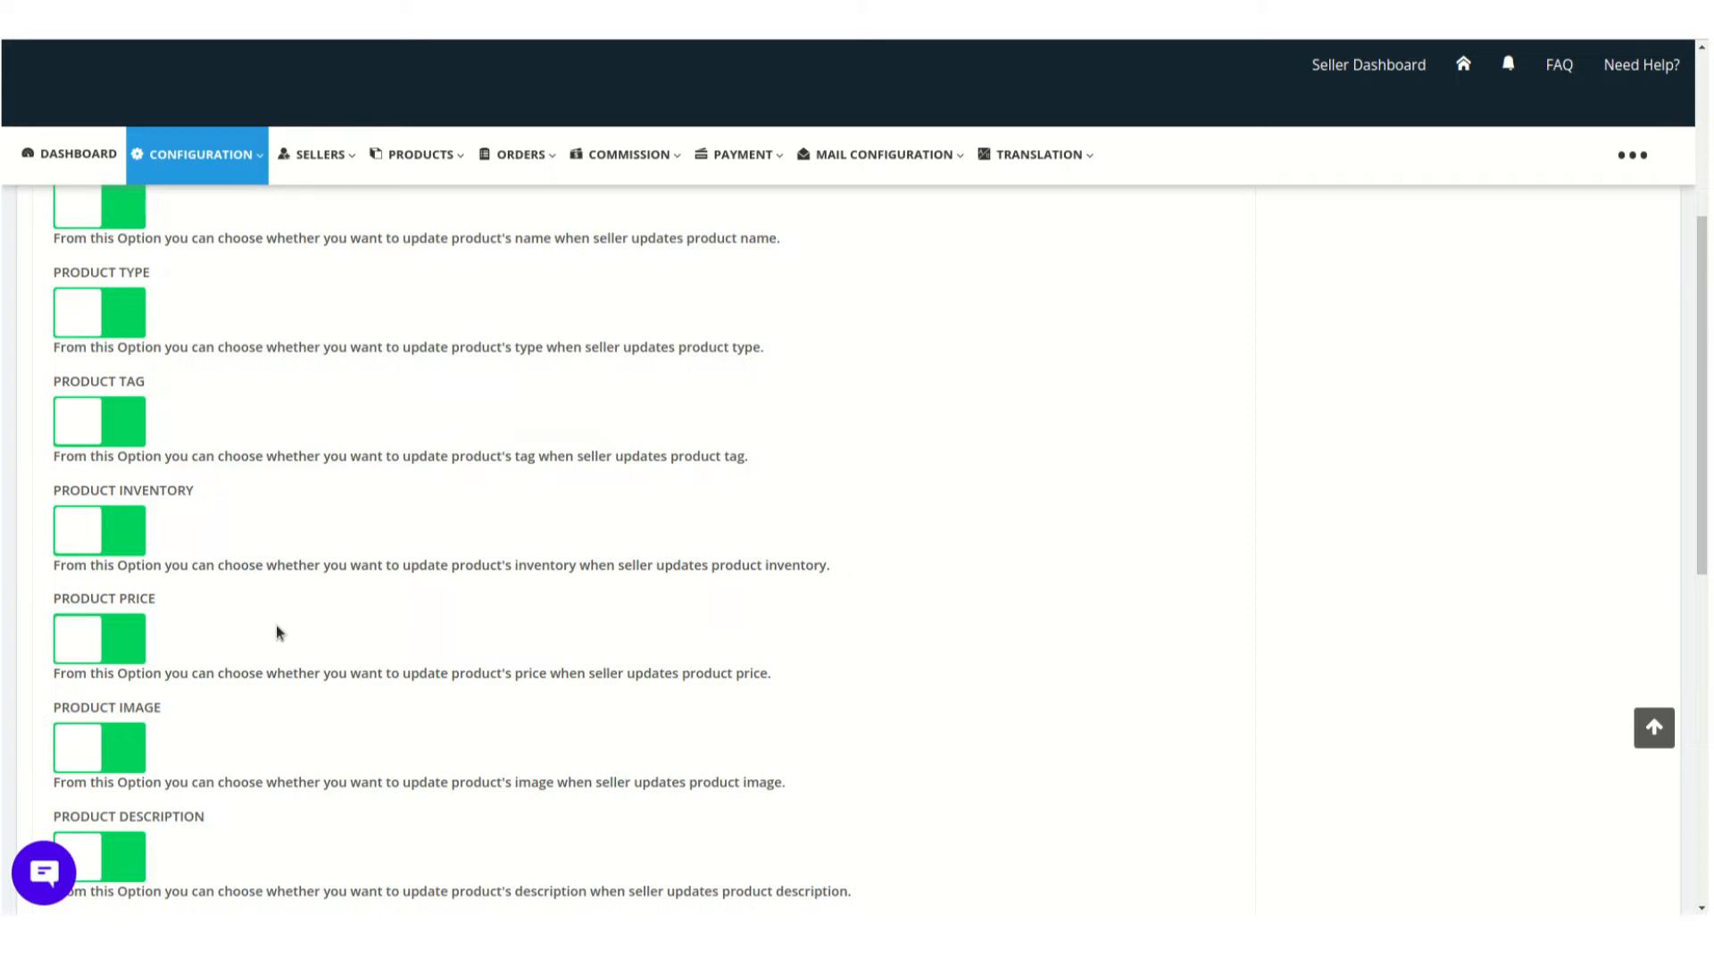
Toggle the Product Inventory and Sync Orders options off and back on for the Shopify Prestashop Connector
click(137, 543)
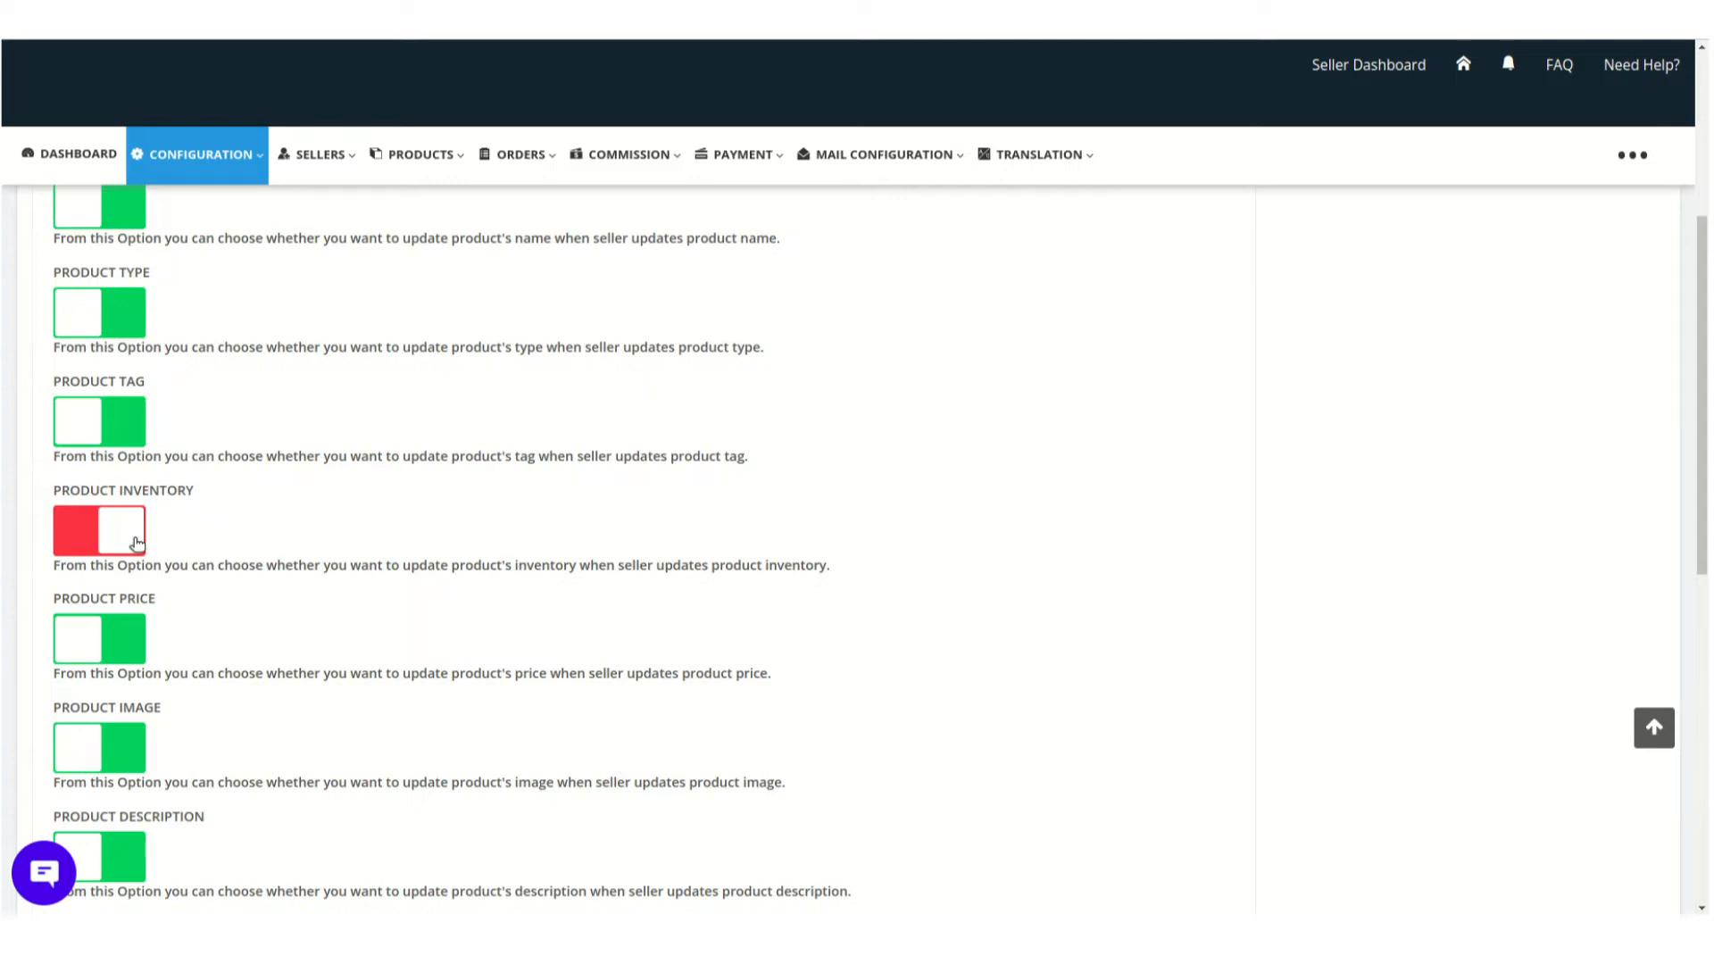
click(136, 544)
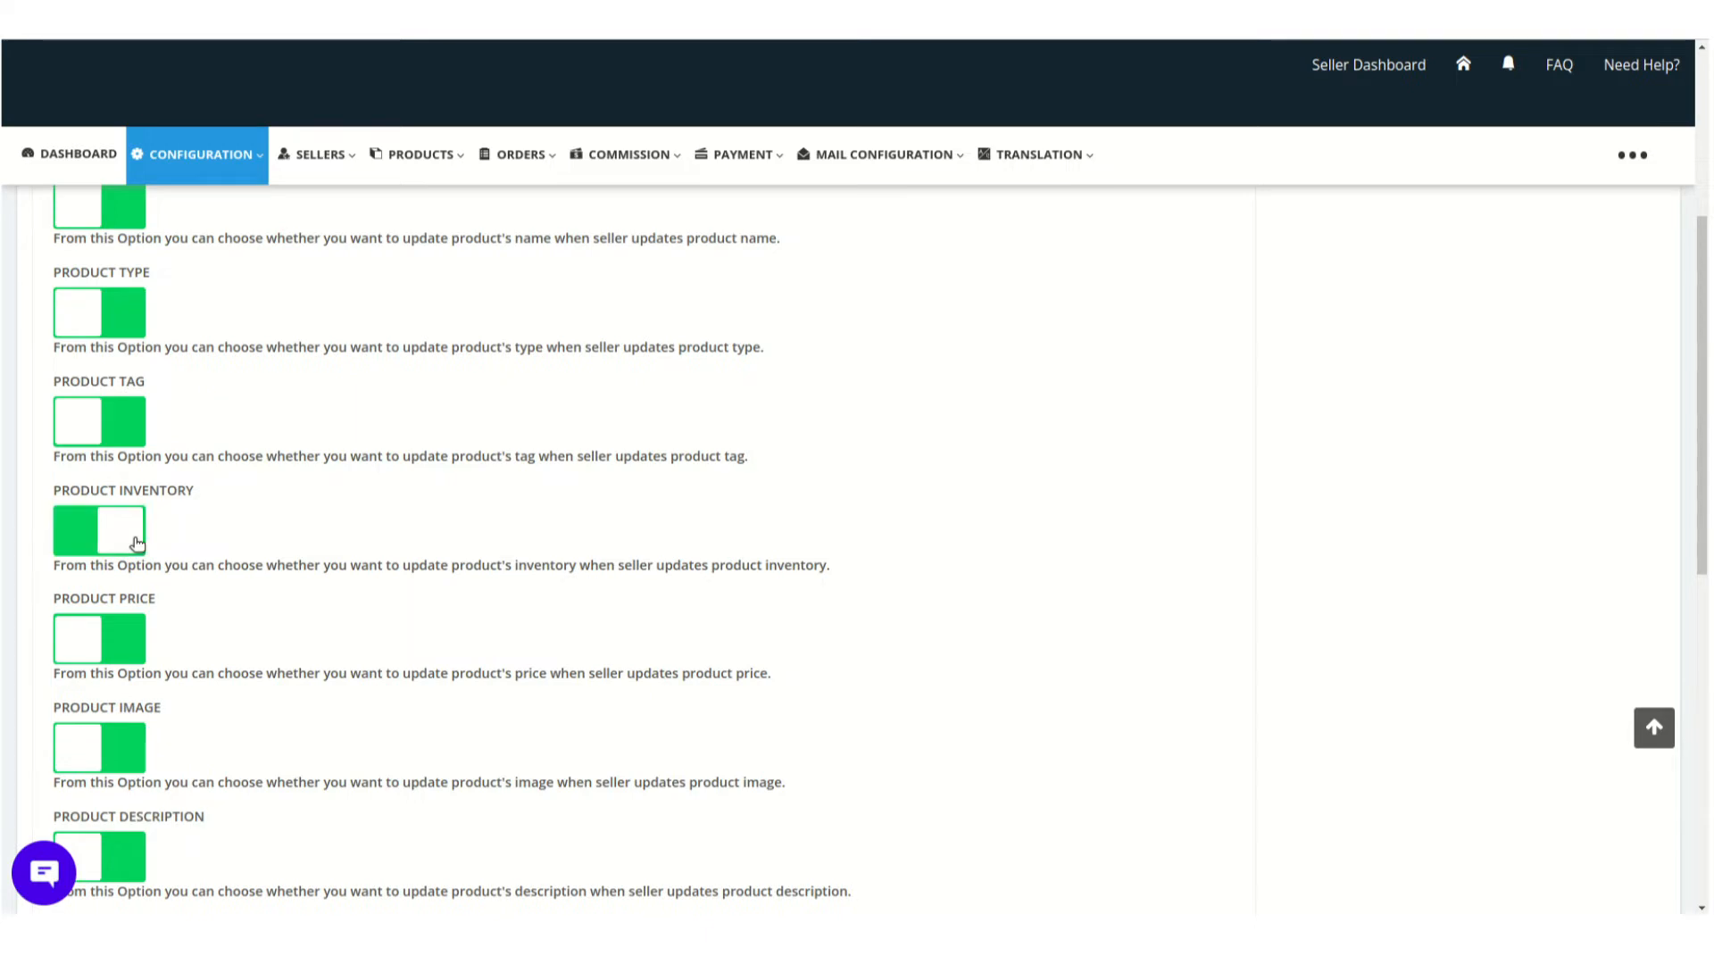
scroll(524, 485, down, 10)
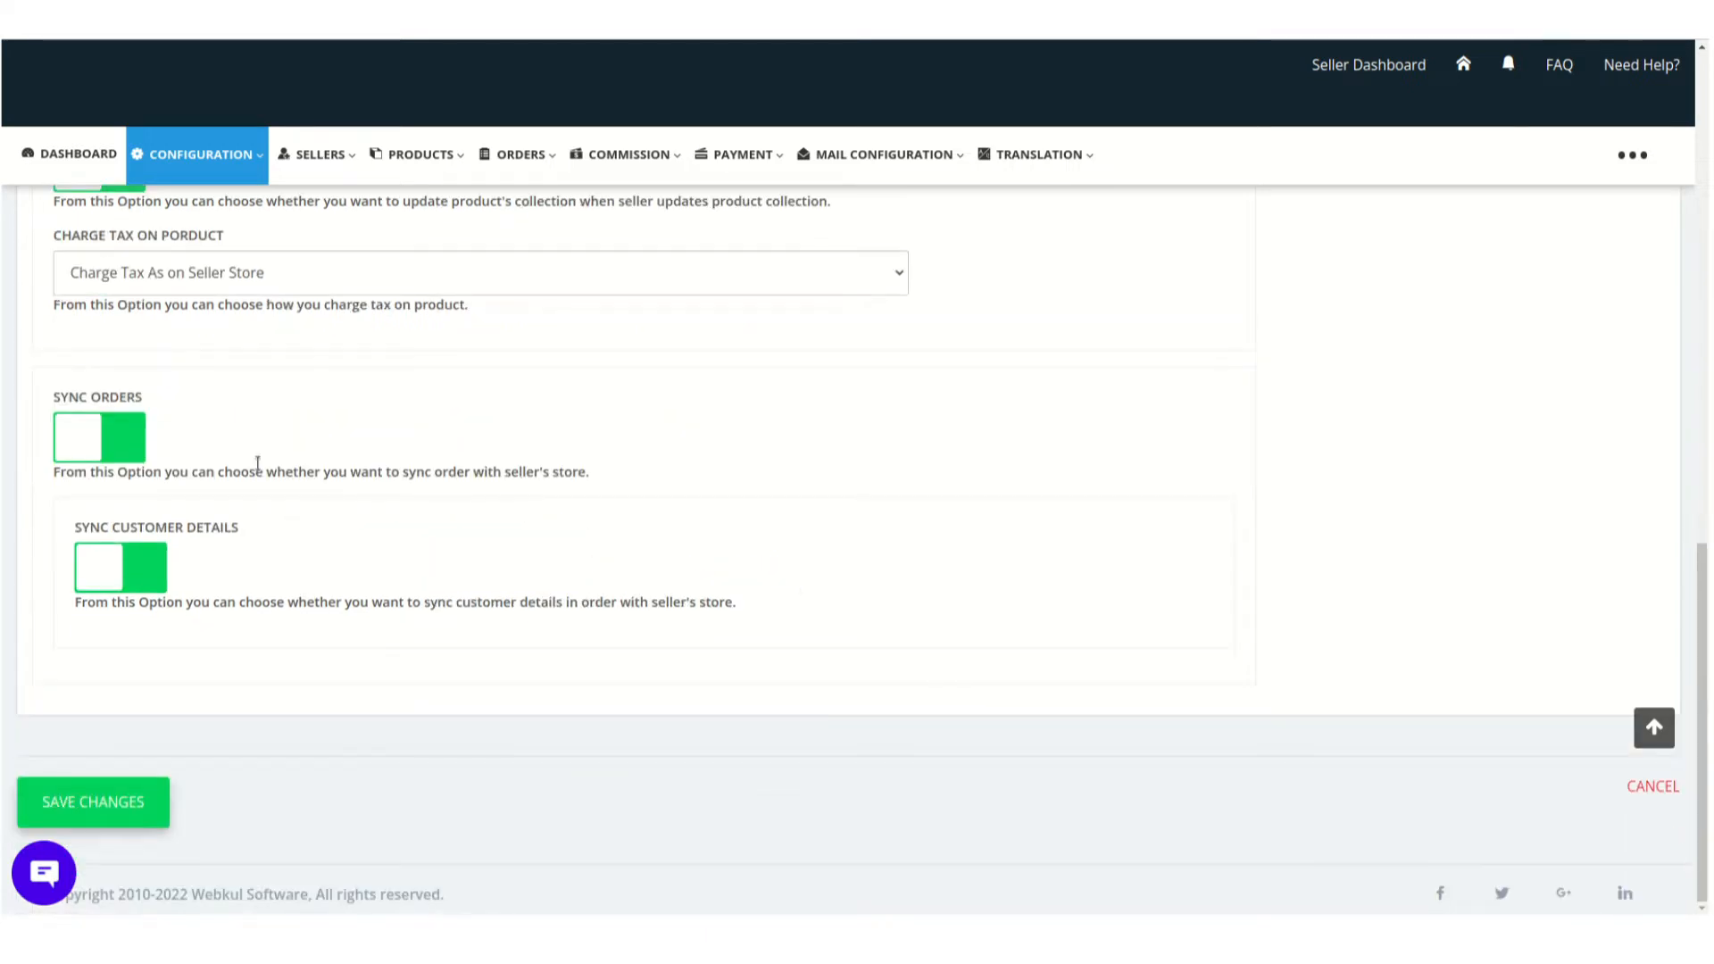
click(129, 443)
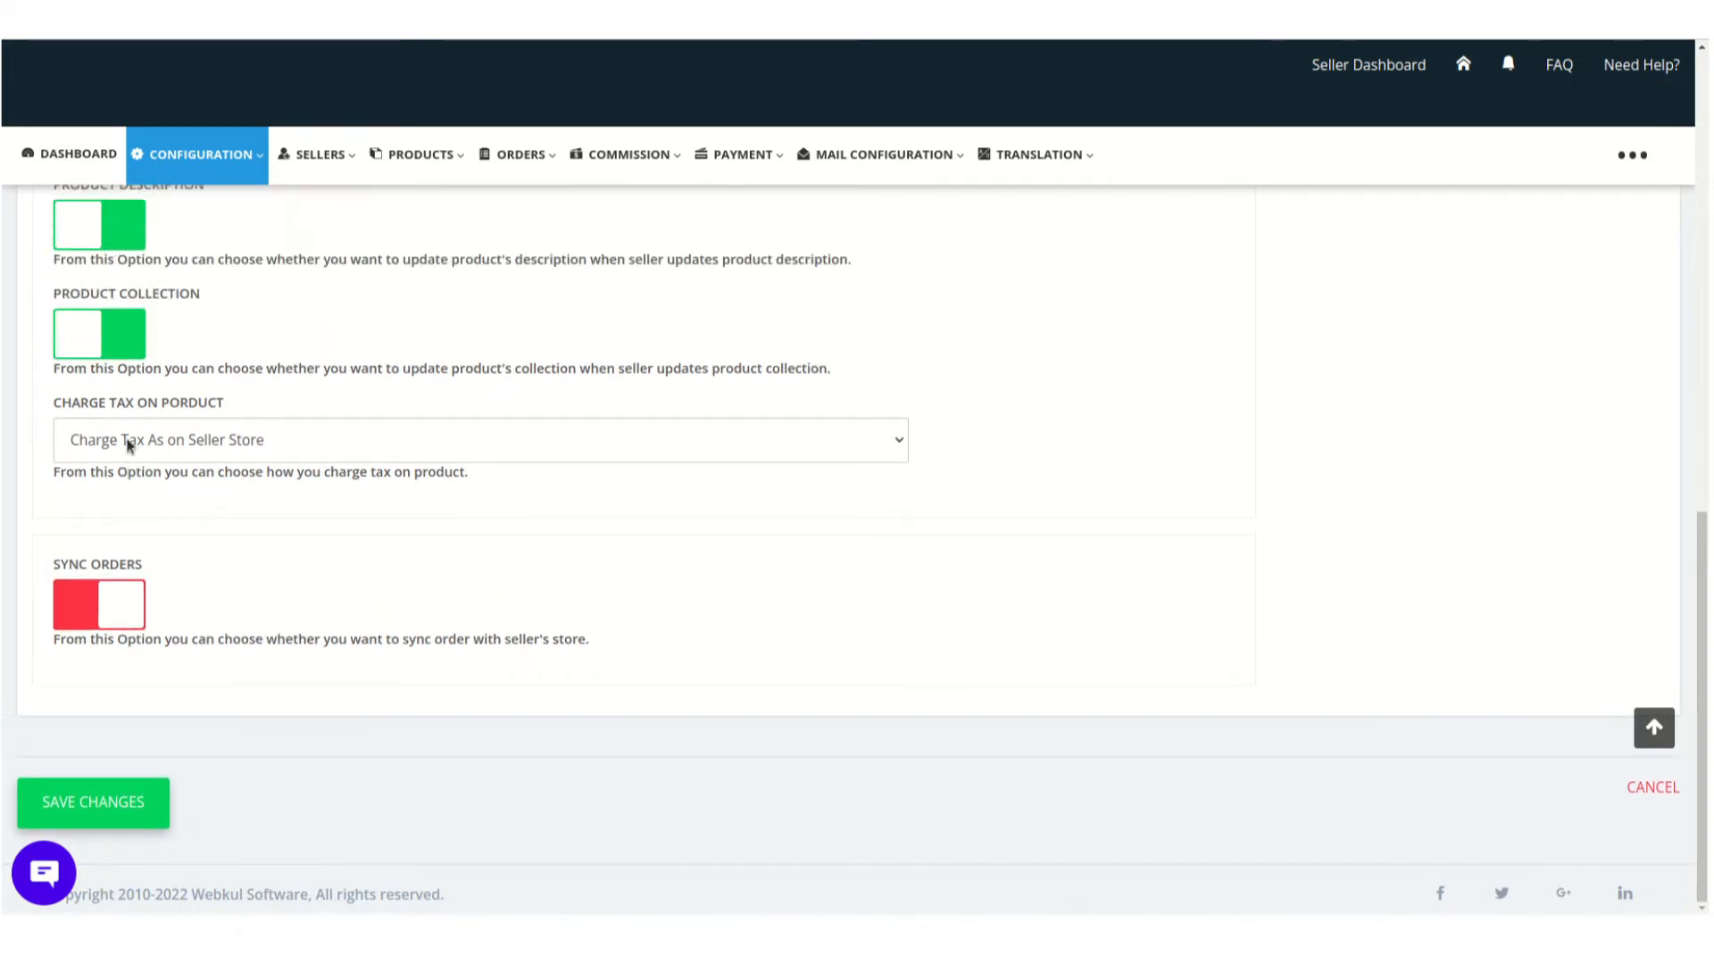
click(104, 596)
scroll(351, 374, up, 5)
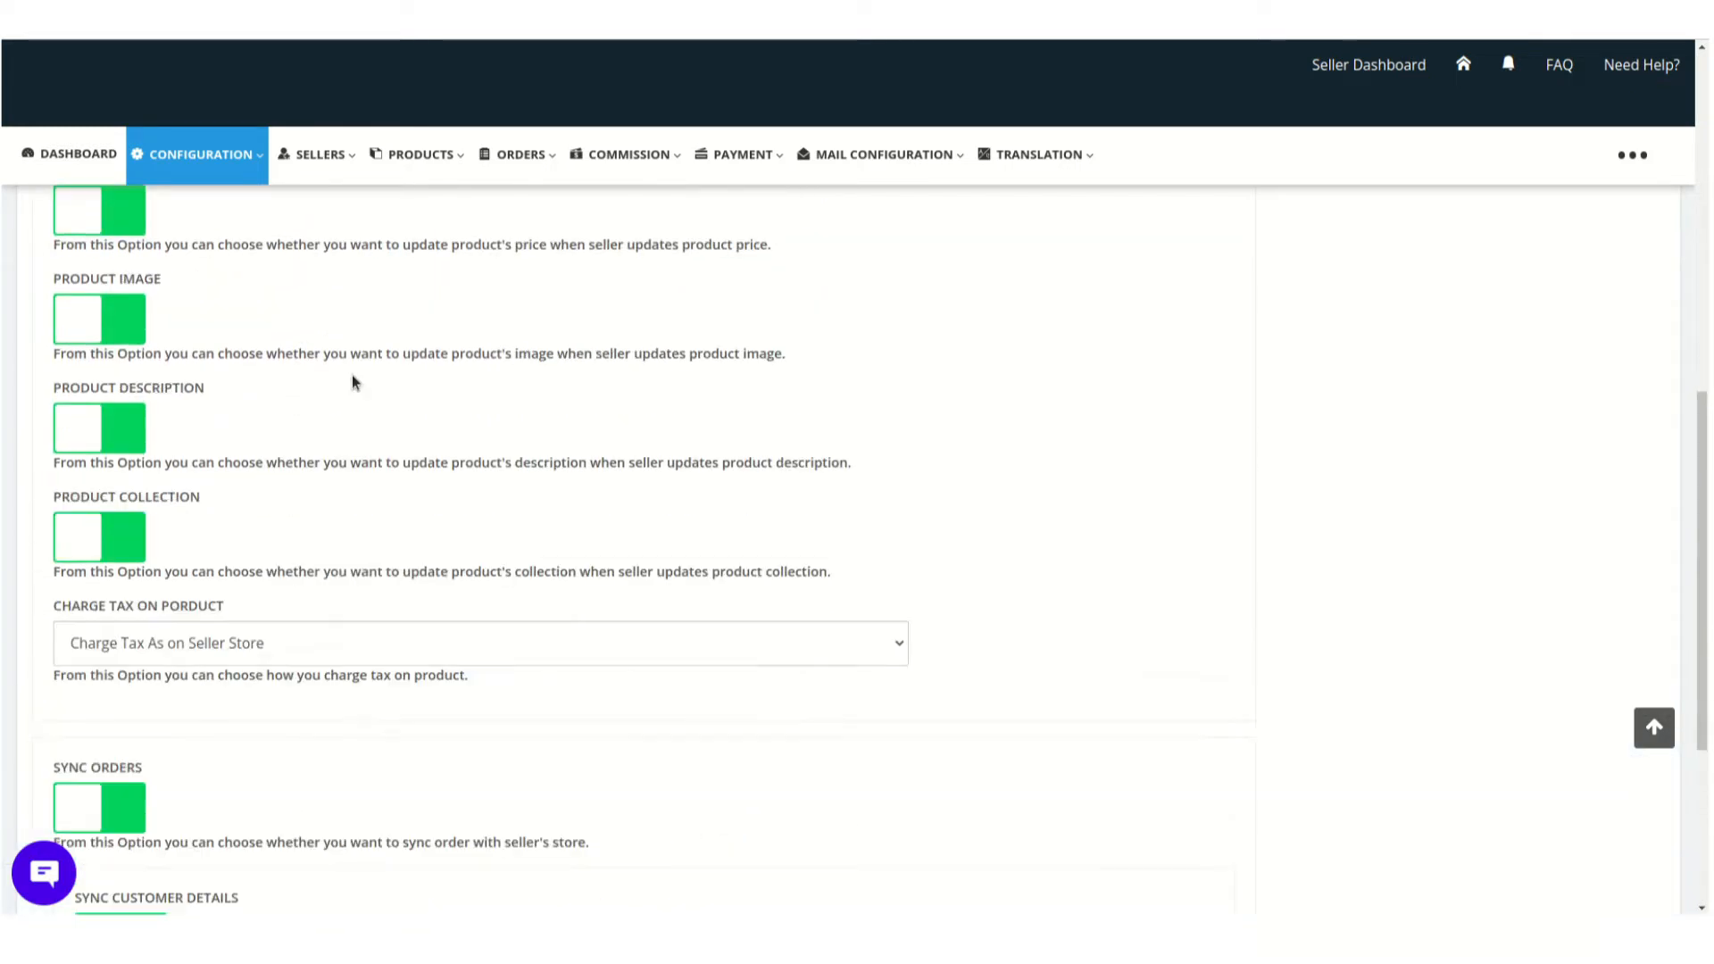
scroll(353, 382, up, 1)
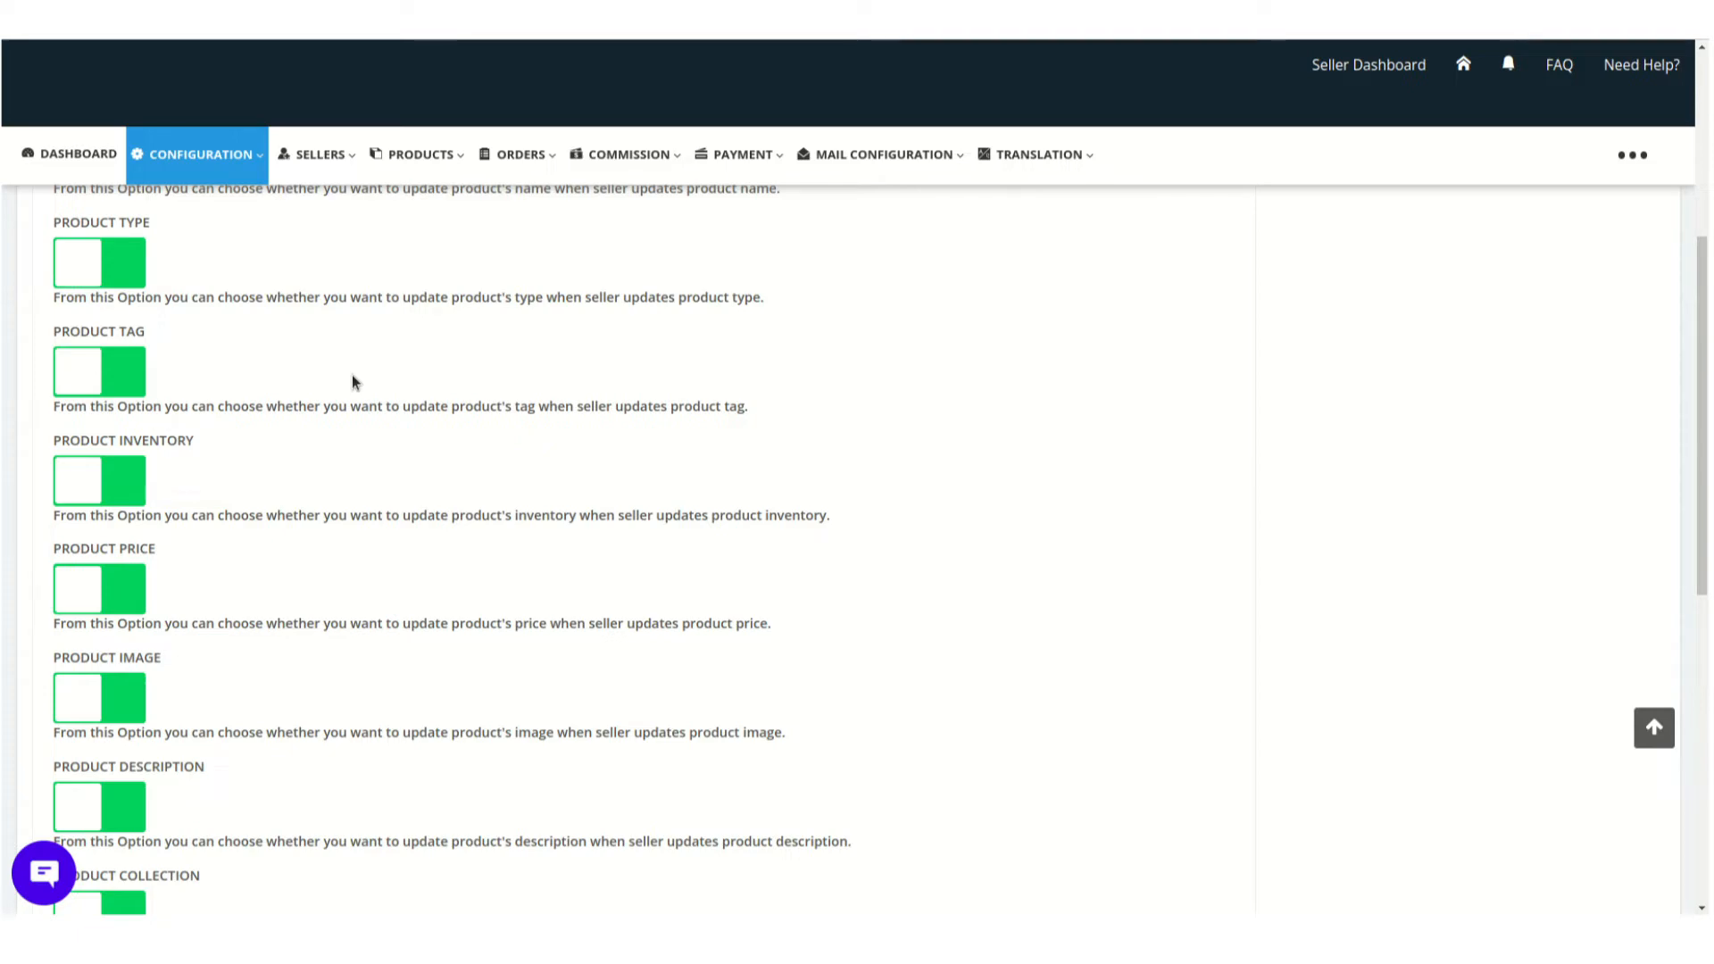
scroll(352, 382, down, 5)
scroll(352, 382, up, 2)
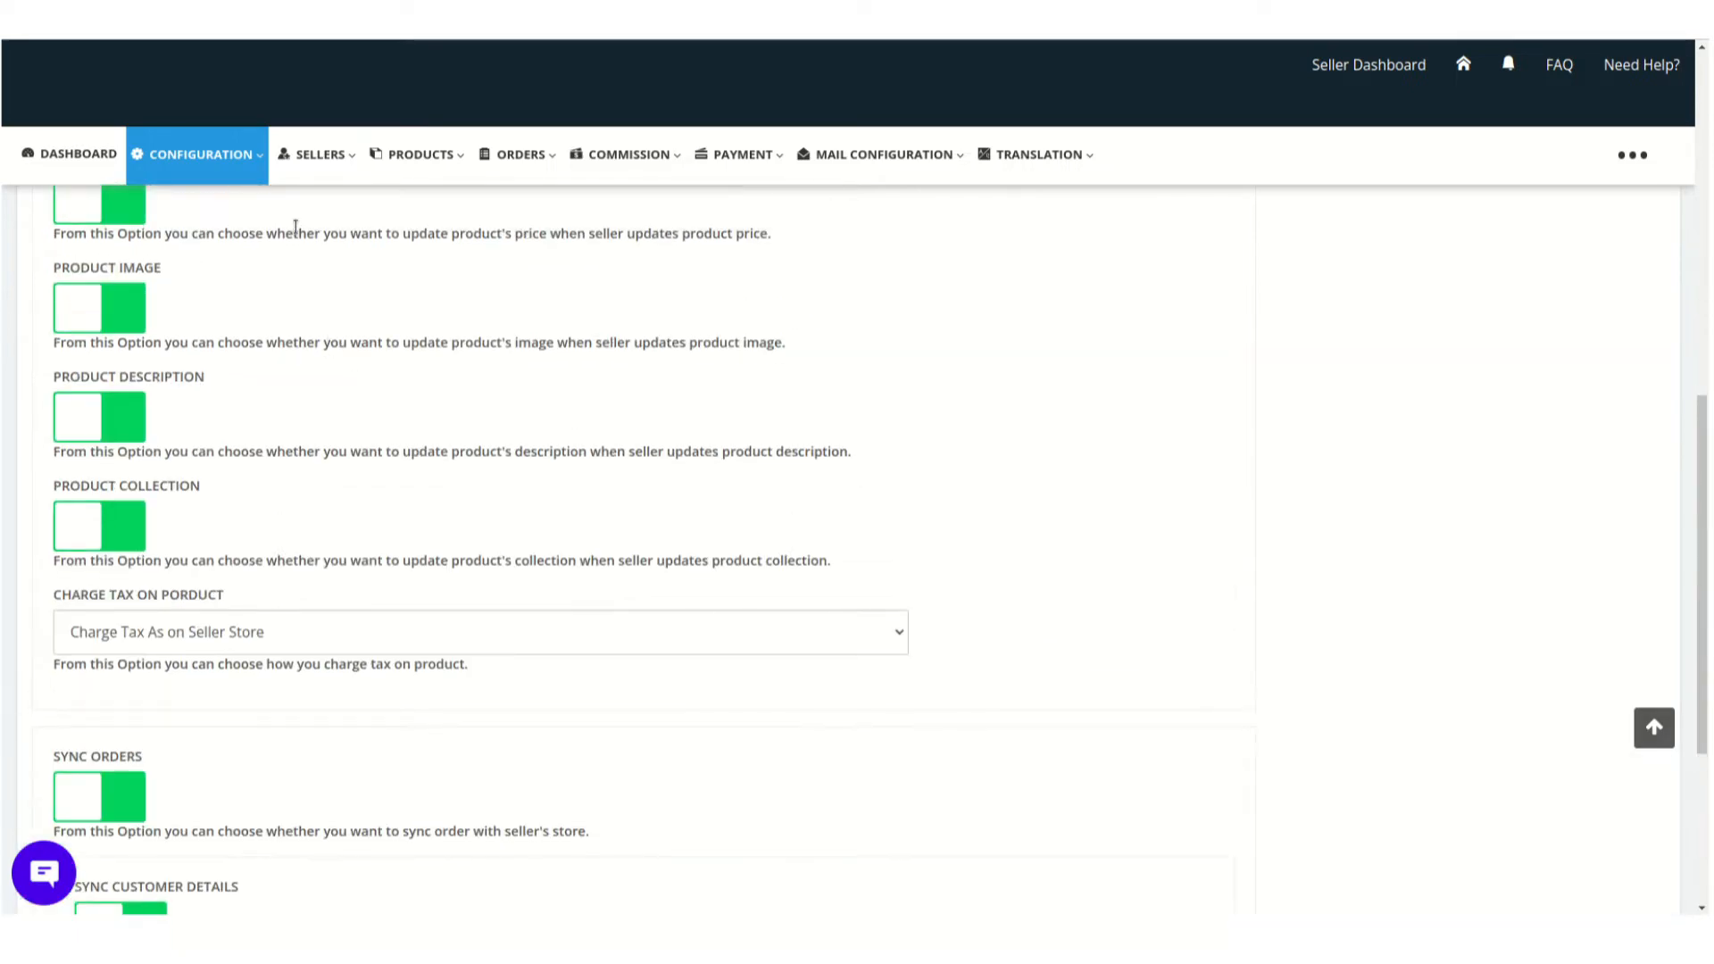
Open the Instructions for Marketplace page and find the section with the PrestaShop delivery URL, SID and module downloads for sellers
click(230, 161)
scroll(241, 281, up, 4)
scroll(241, 287, up, 2)
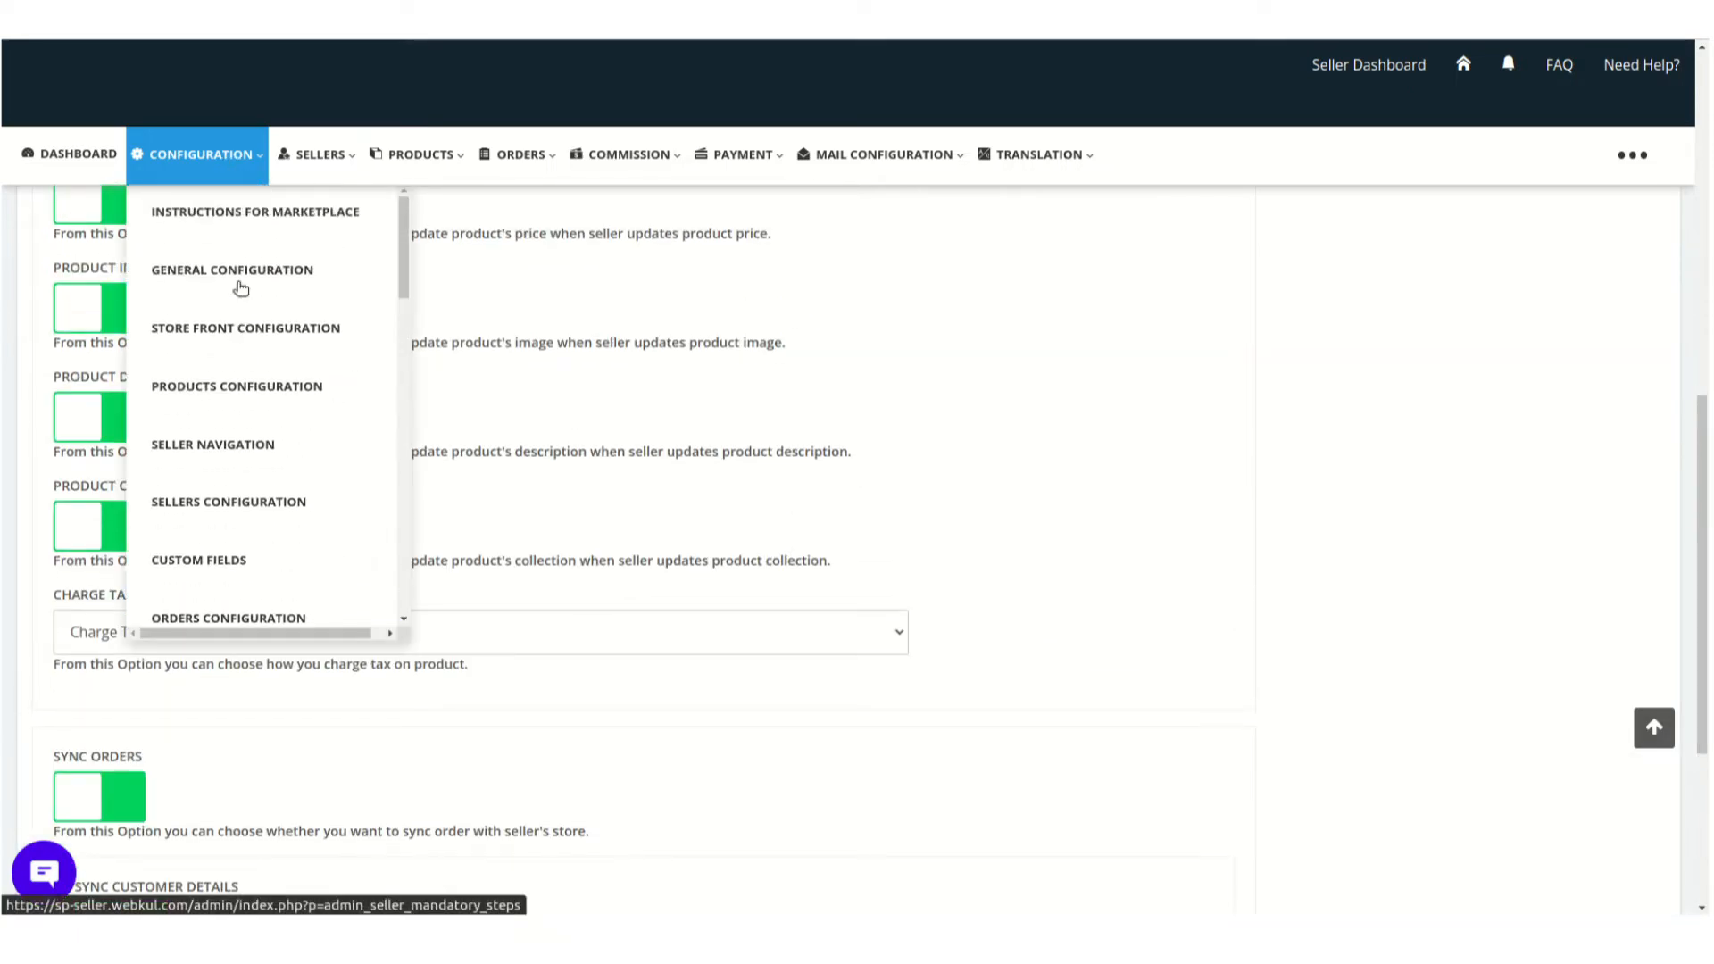
click(294, 226)
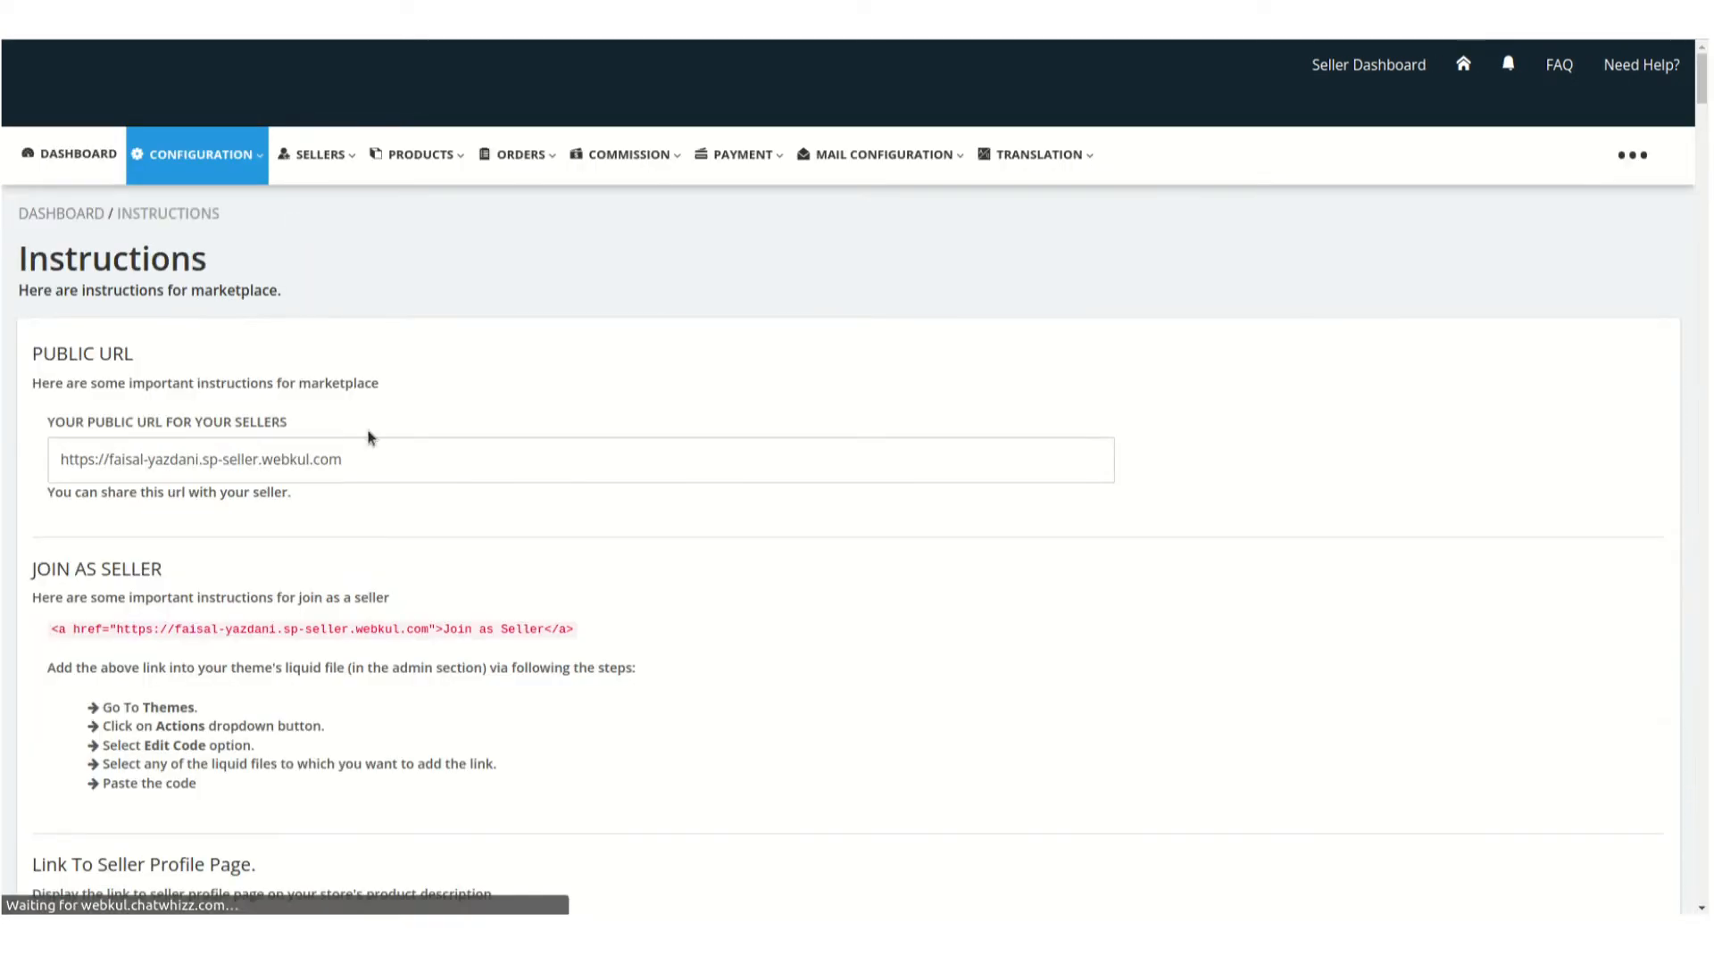
scroll(401, 624, down, 15)
scroll(404, 626, down, 20)
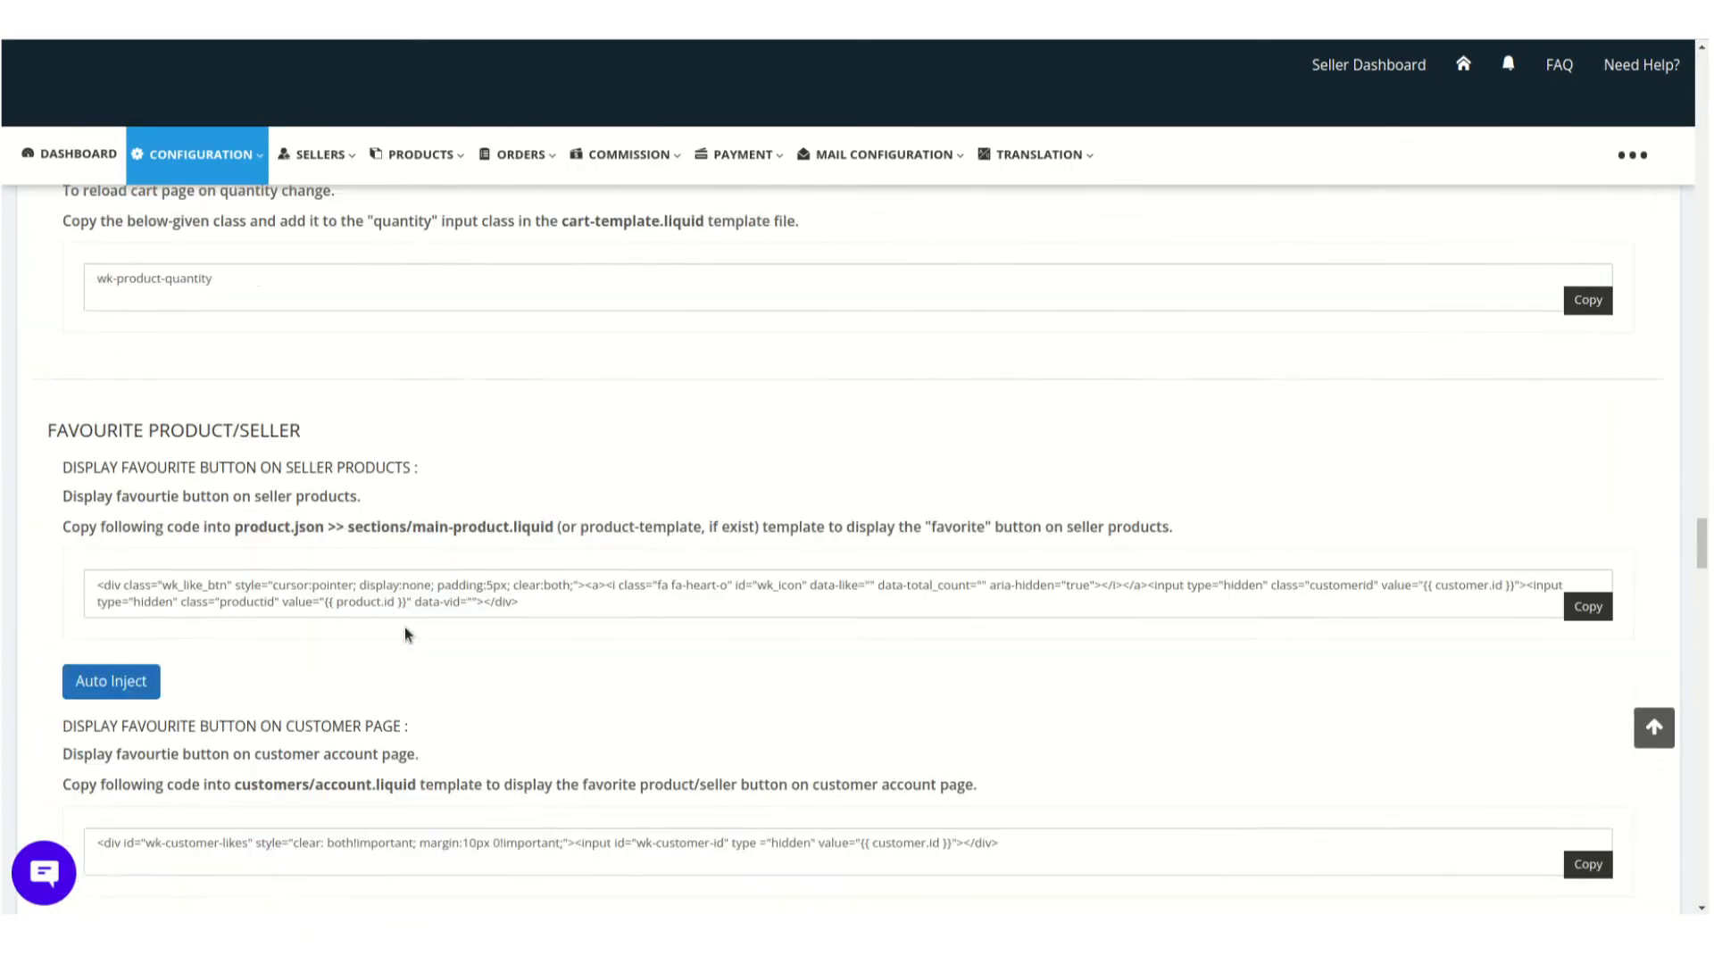
scroll(405, 627, down, 16)
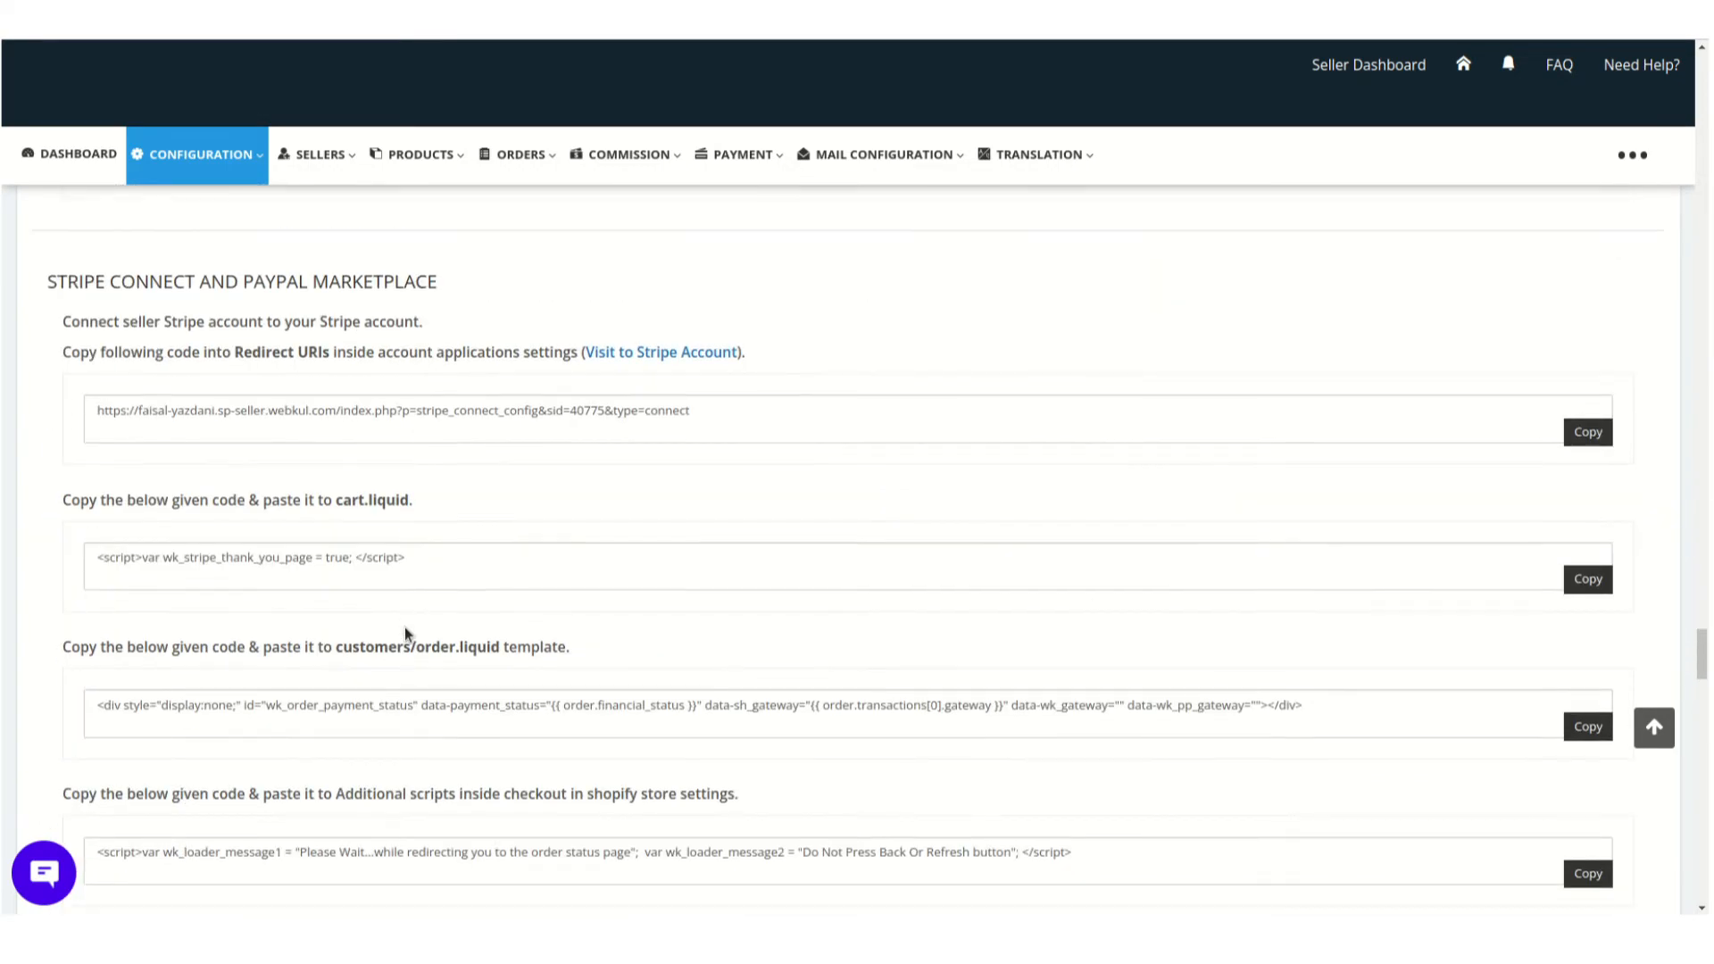
scroll(406, 634, down, 13)
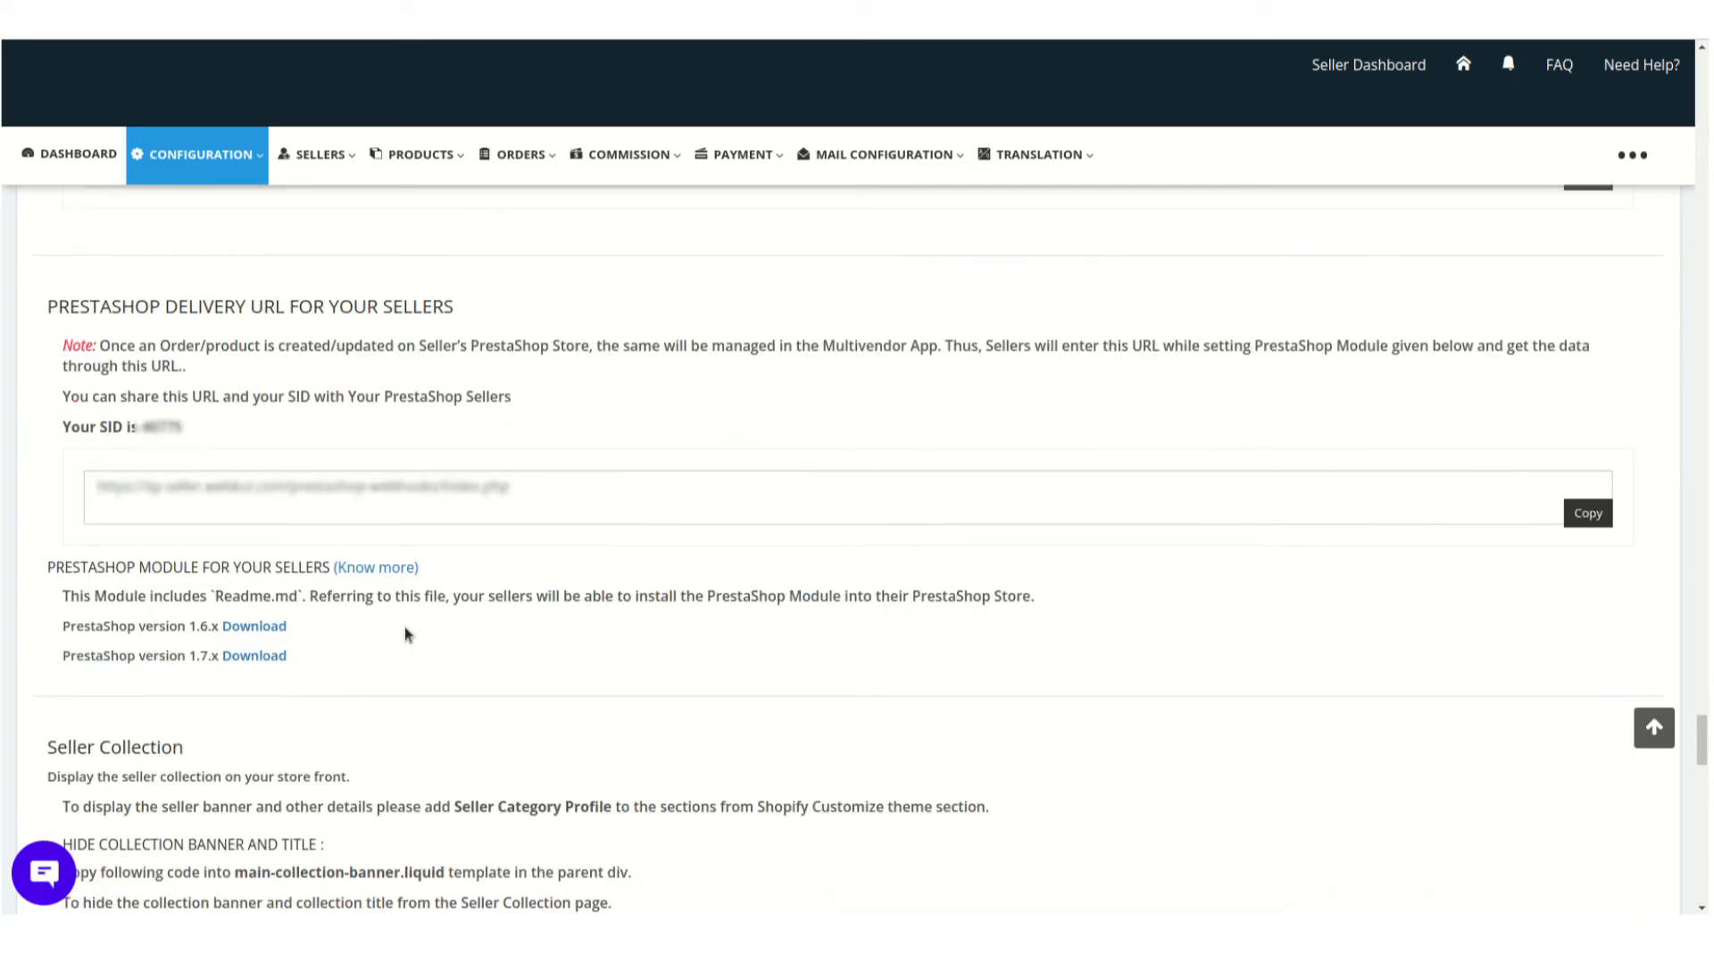
scroll(408, 634, up, 1)
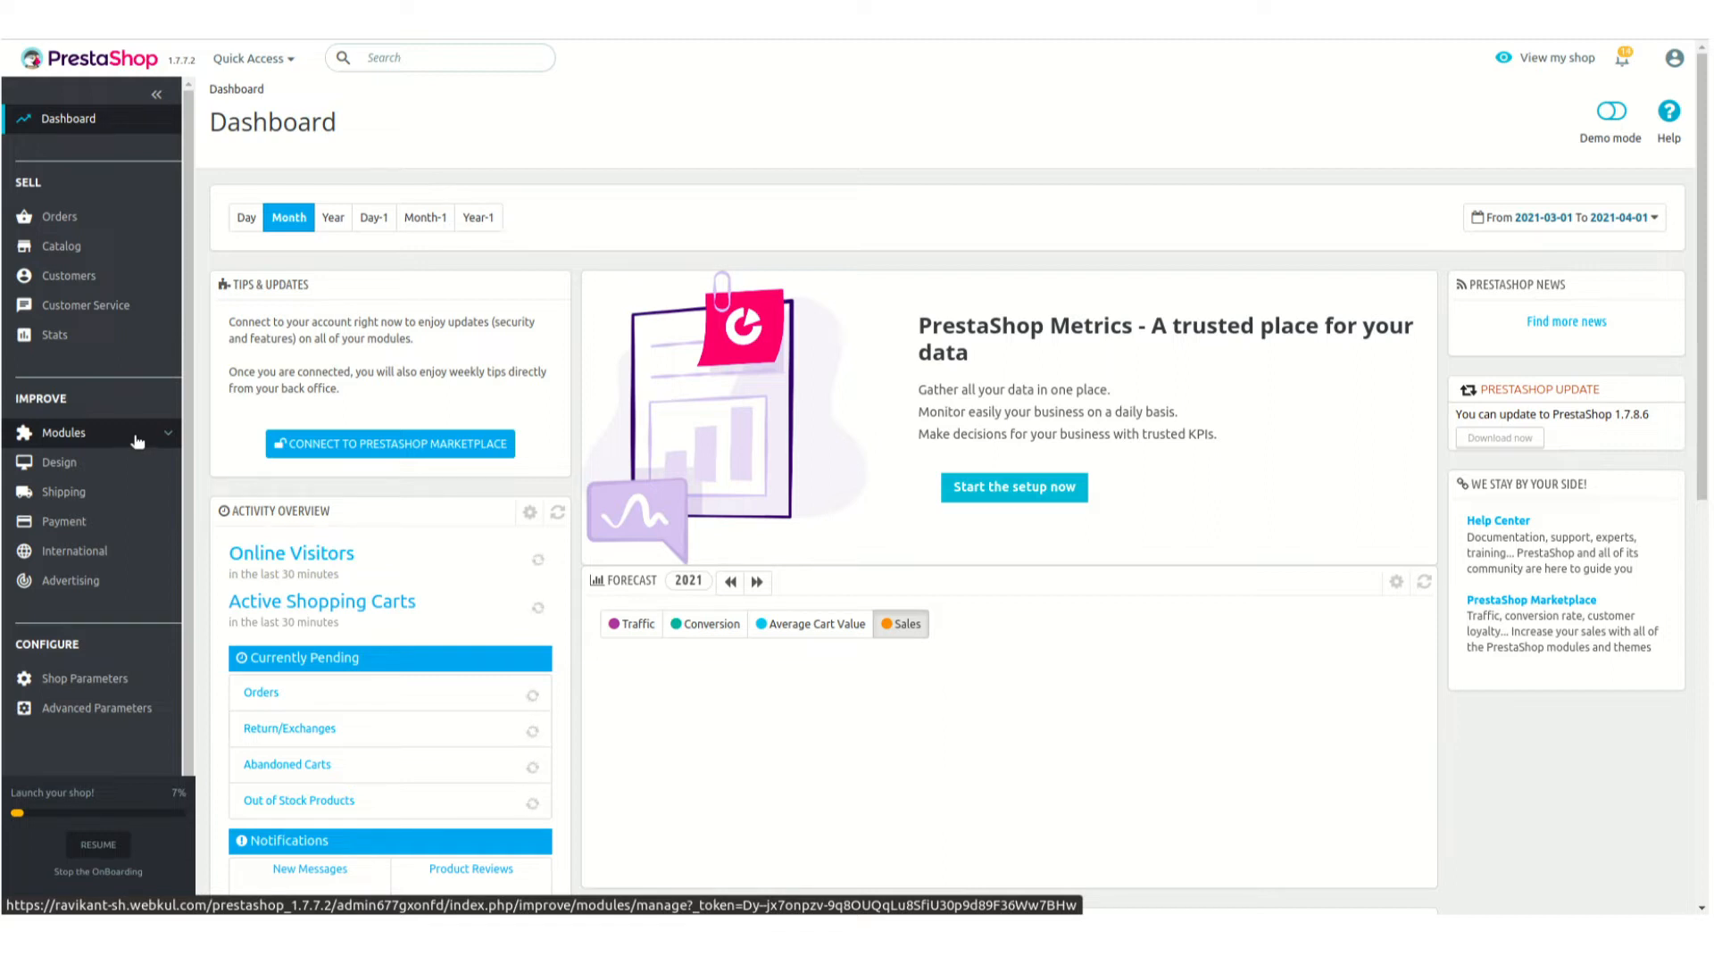
Switch to the PrestaShop back office, open the Module Manager, and view and close the module upload dialog
click(107, 434)
click(81, 466)
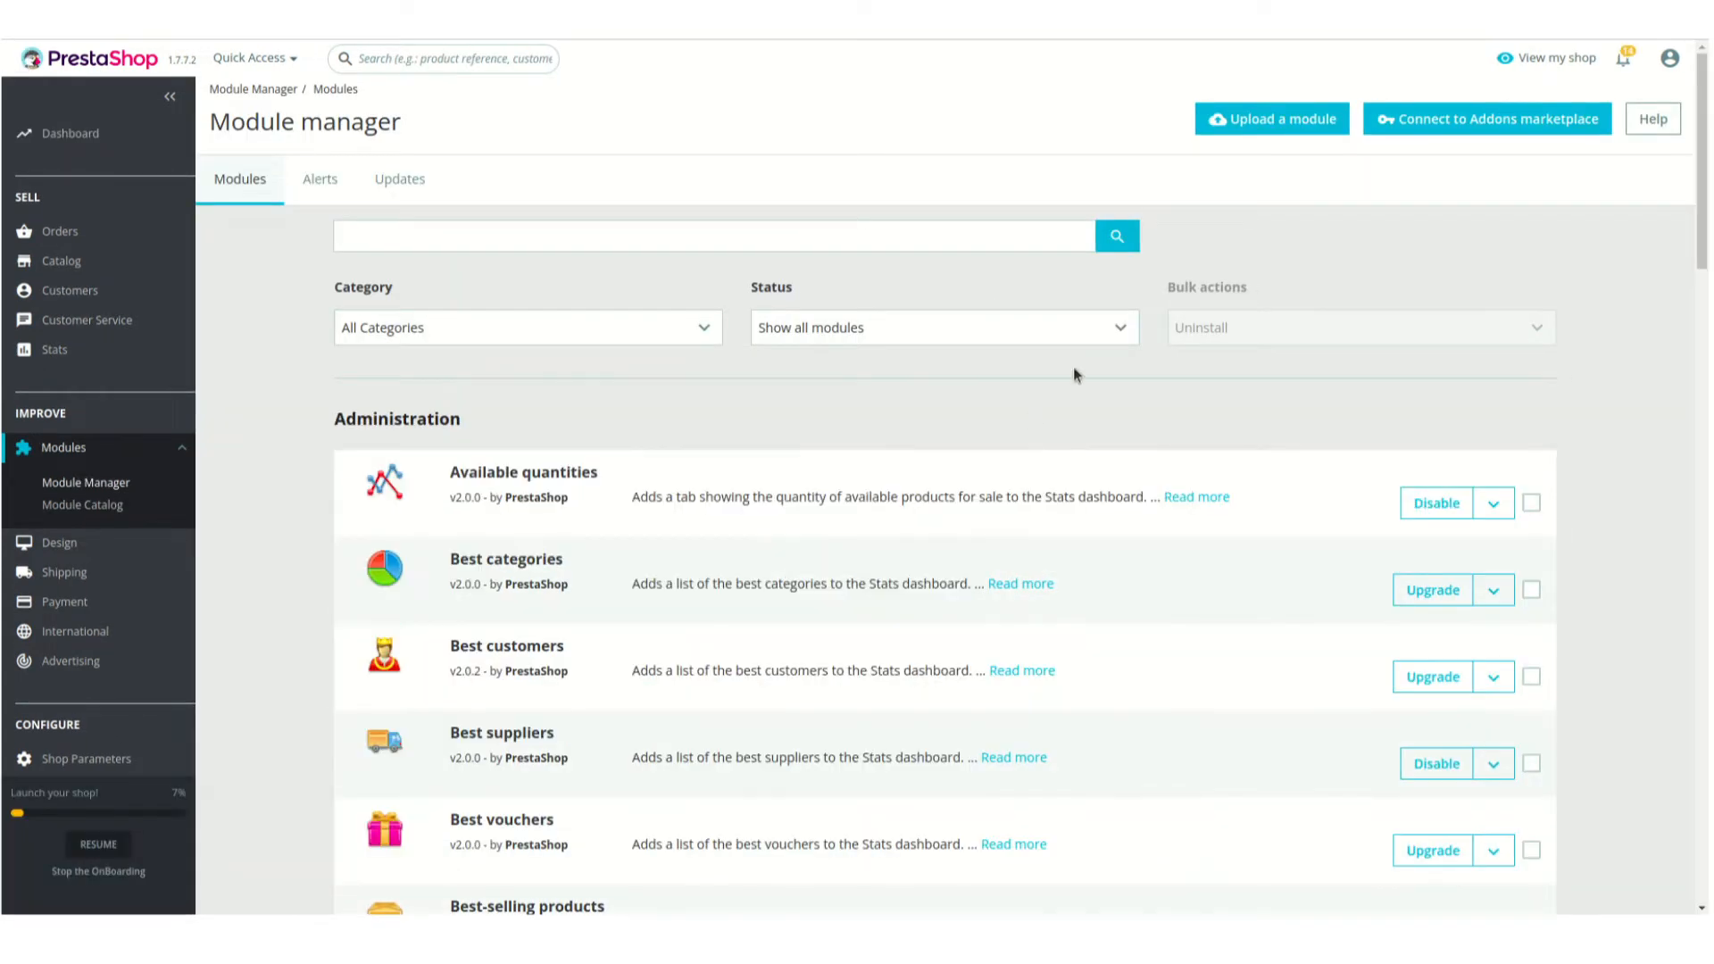
click(1259, 122)
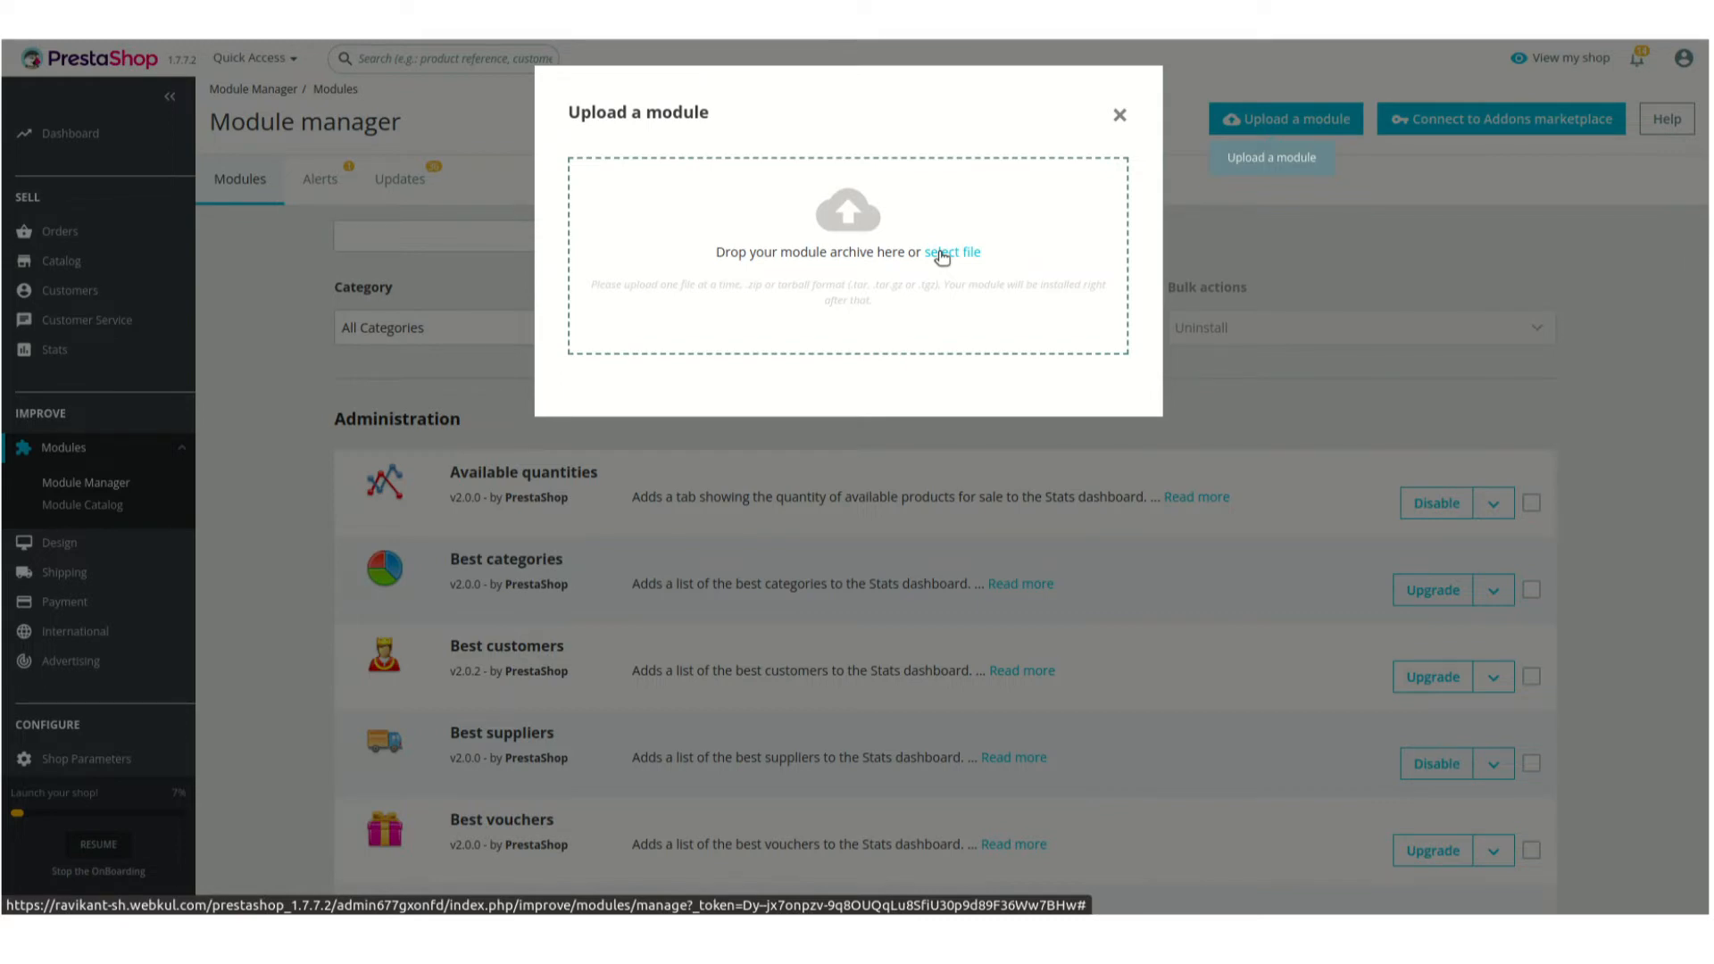
click(1118, 114)
Open the Webkul Shopify Prestashop Connector module's configuration and inspect its MPWKSID and MP Source URL fields
scroll(973, 364, down, 3)
scroll(857, 554, down, 14)
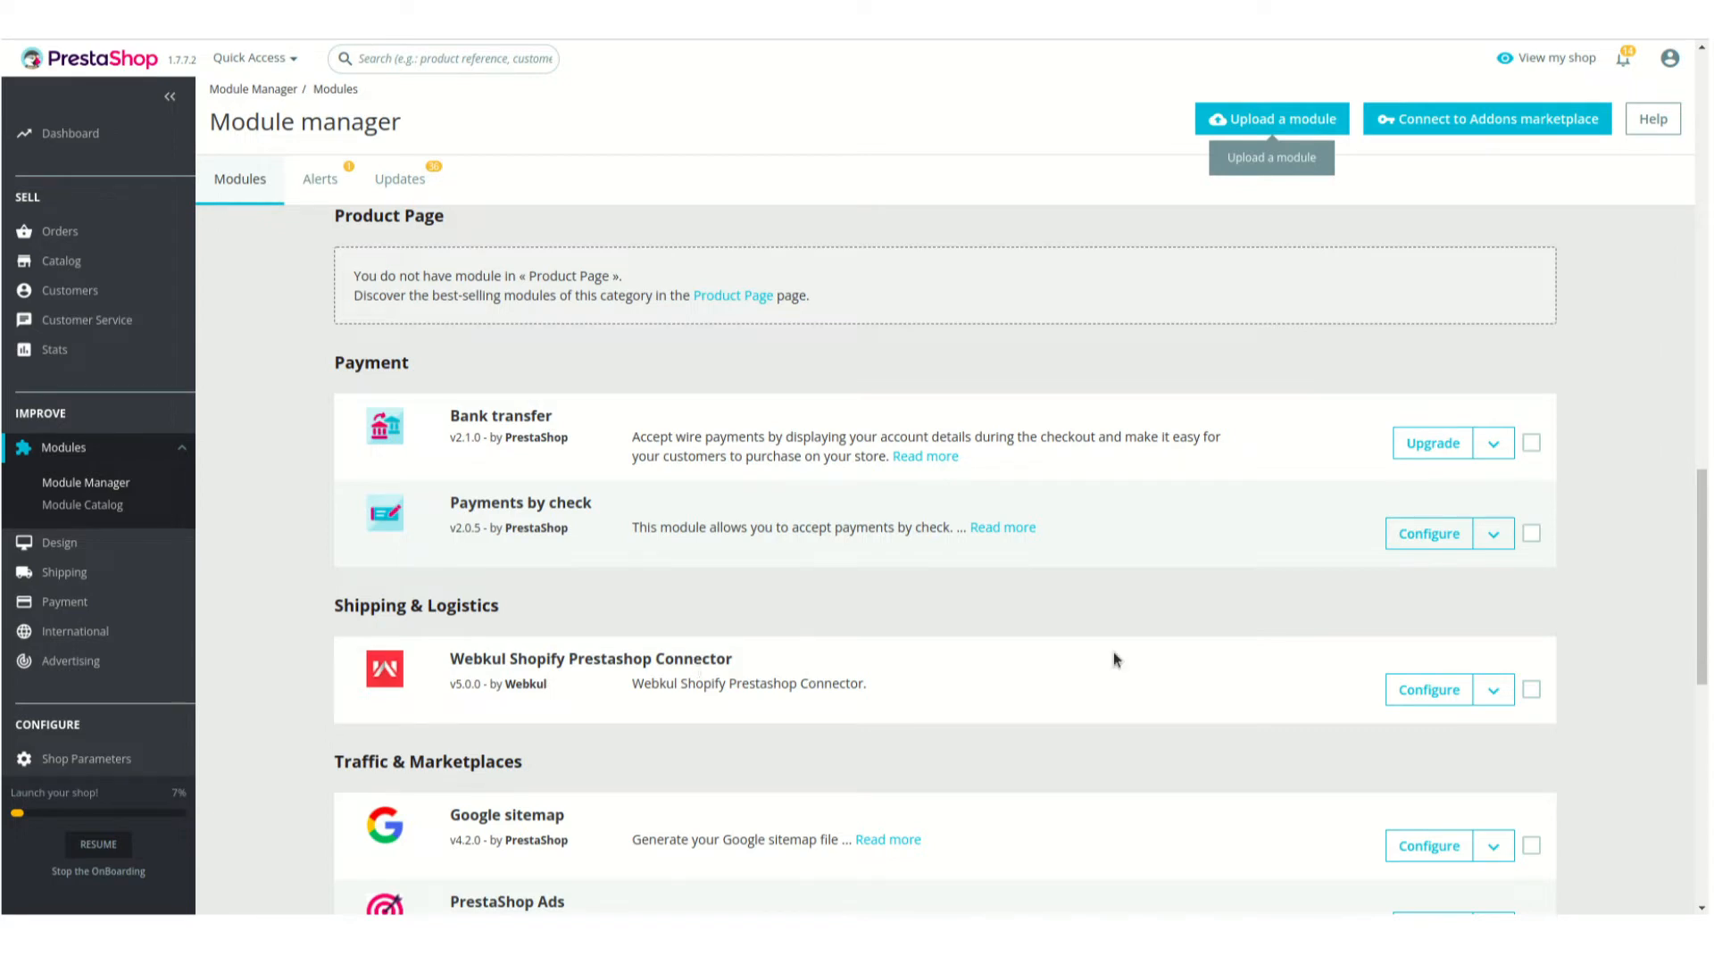
click(1440, 692)
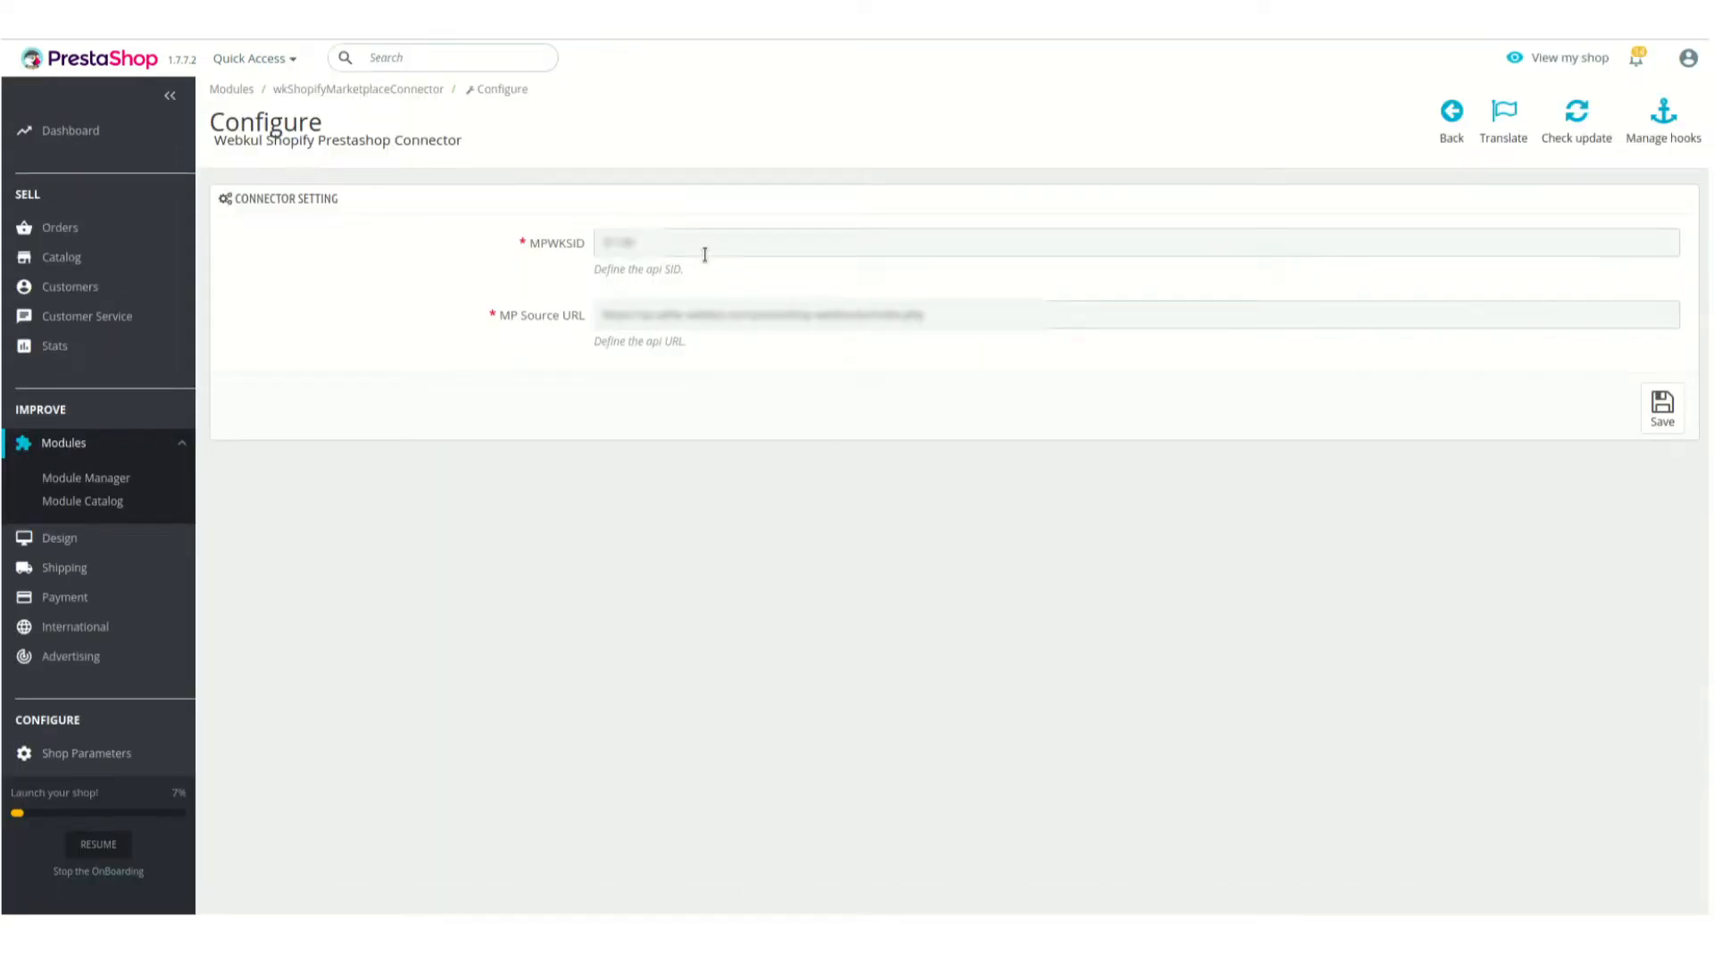
click(696, 252)
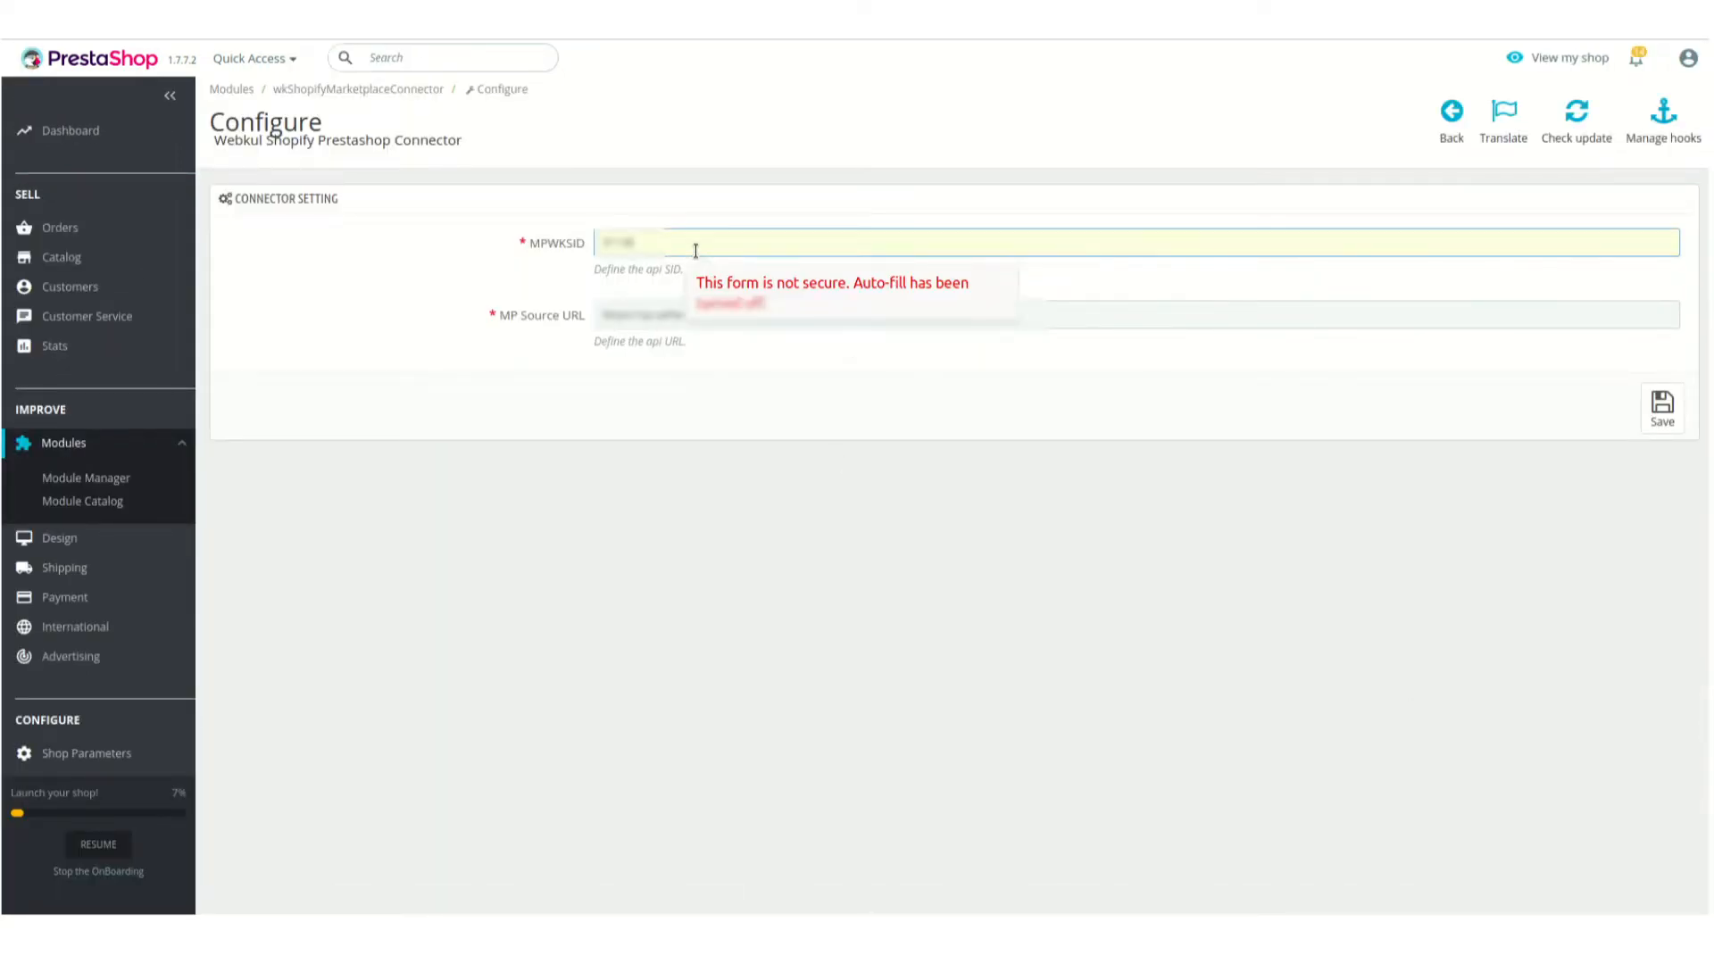
click(657, 317)
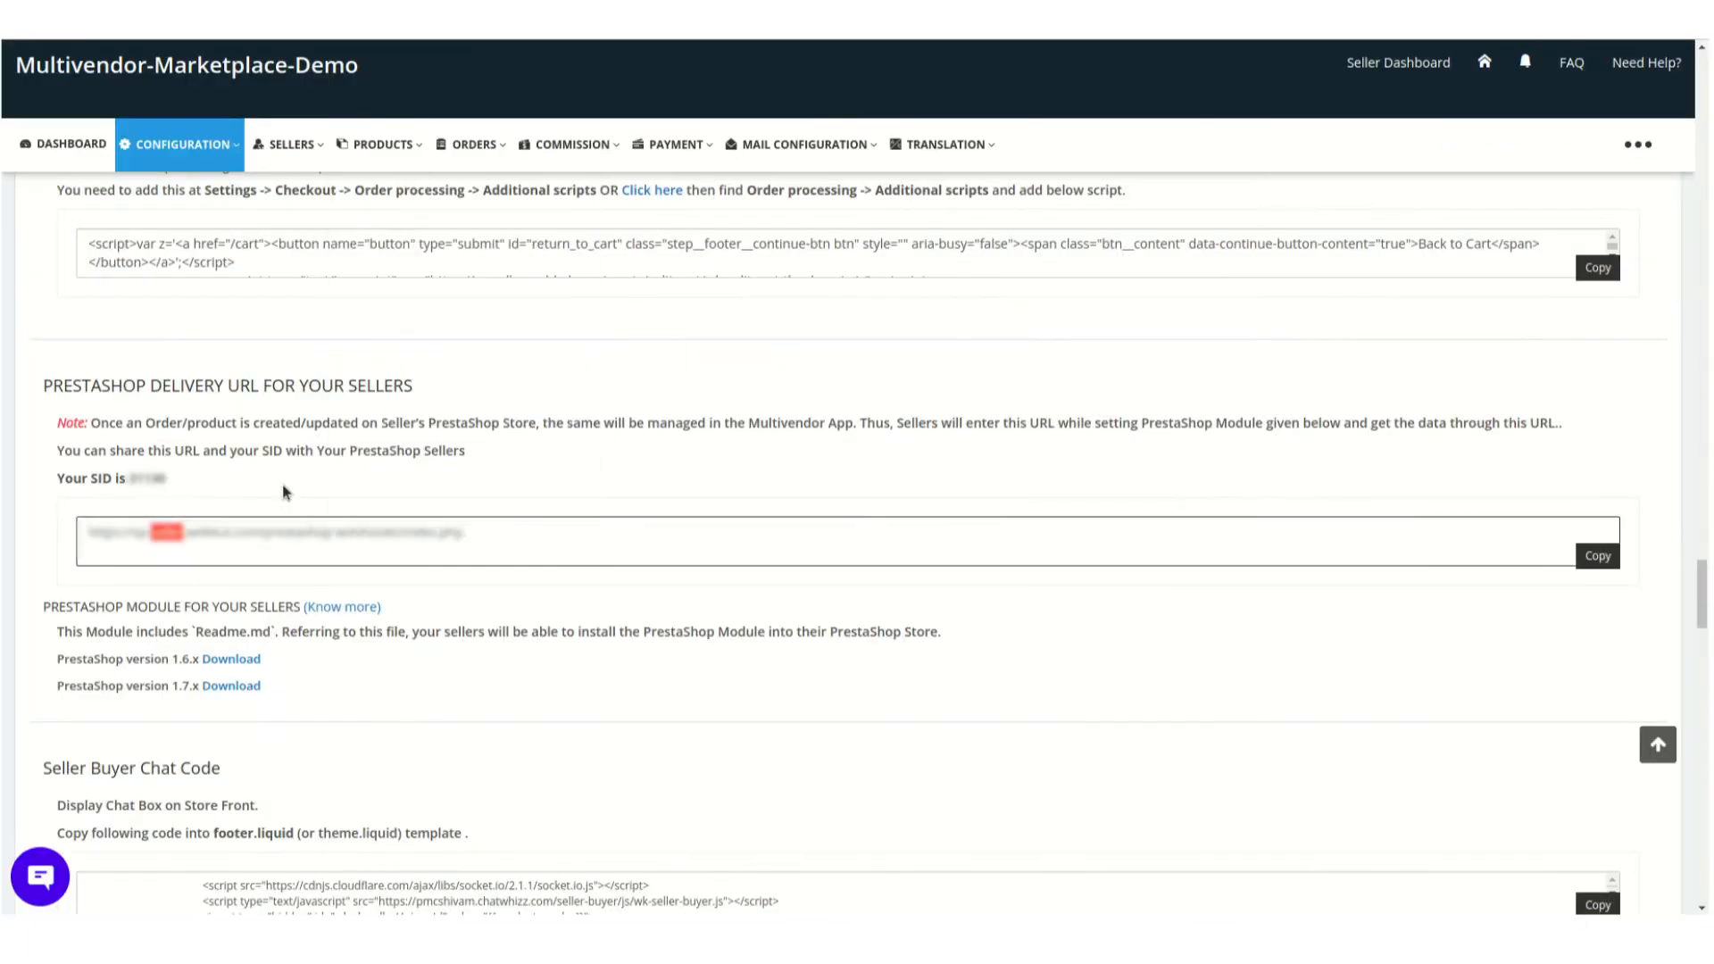
Switch to the Multivendor Marketplace instructions and select the PrestaShop delivery URL and the SID in turn
triple_click(252, 535)
click(253, 535)
double_click(147, 478)
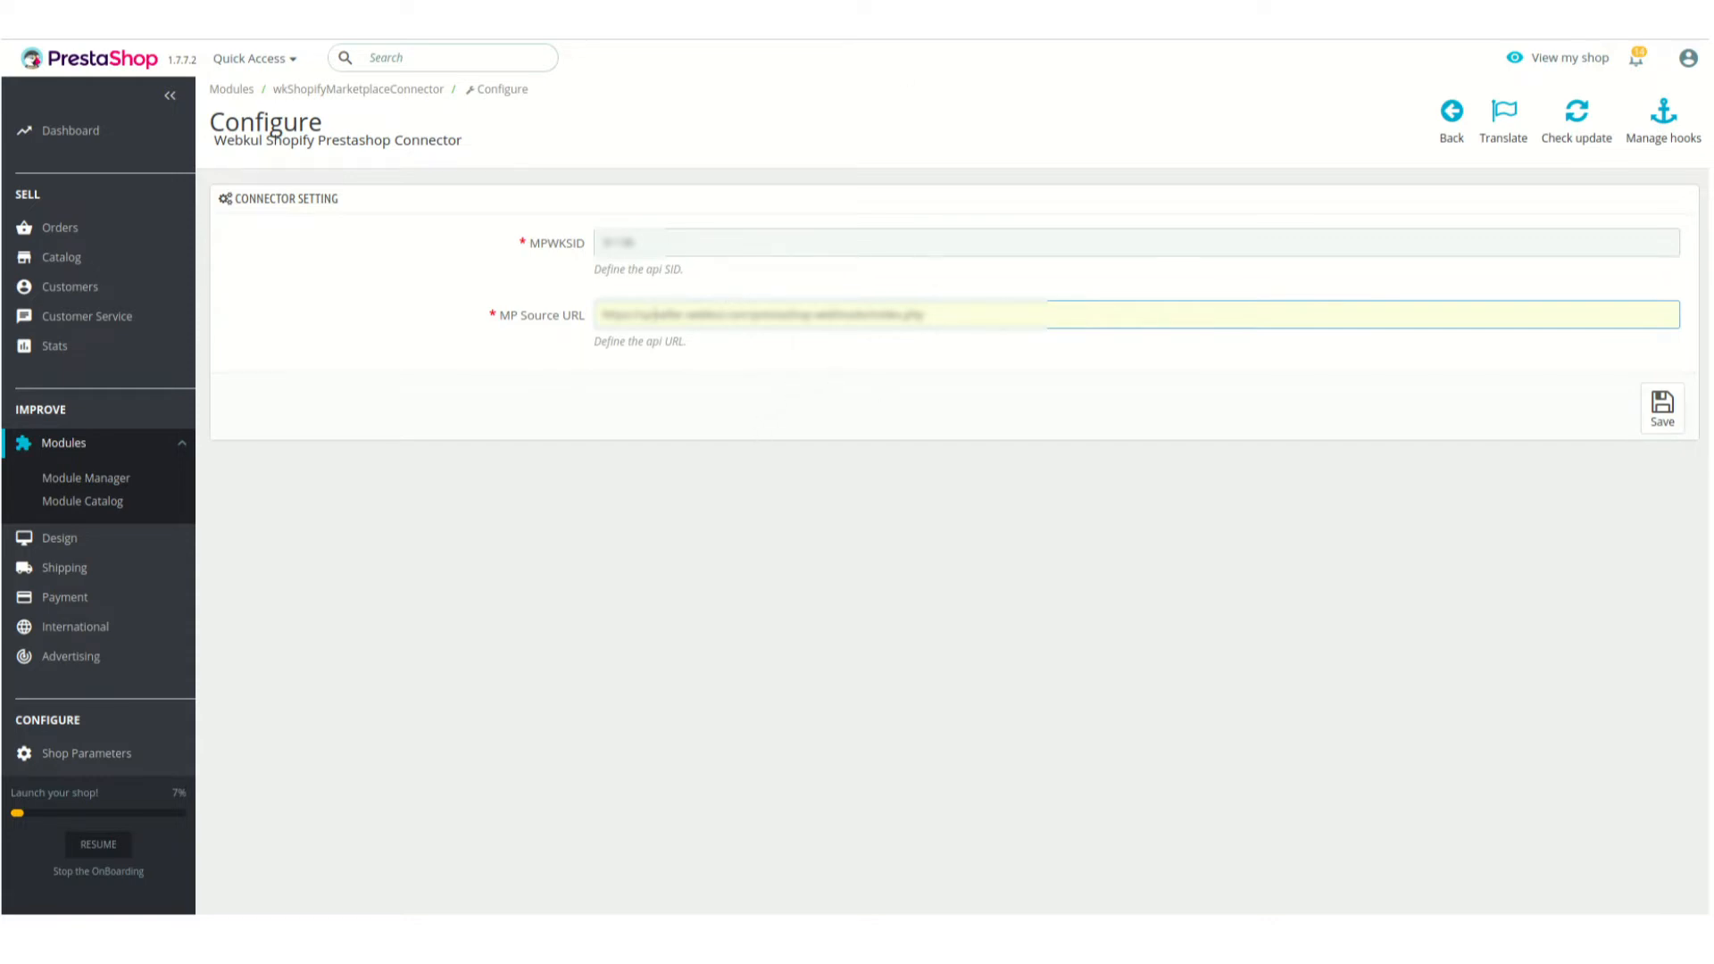
Open the Webservice page under PrestaShop's Advanced Parameters
click(170, 96)
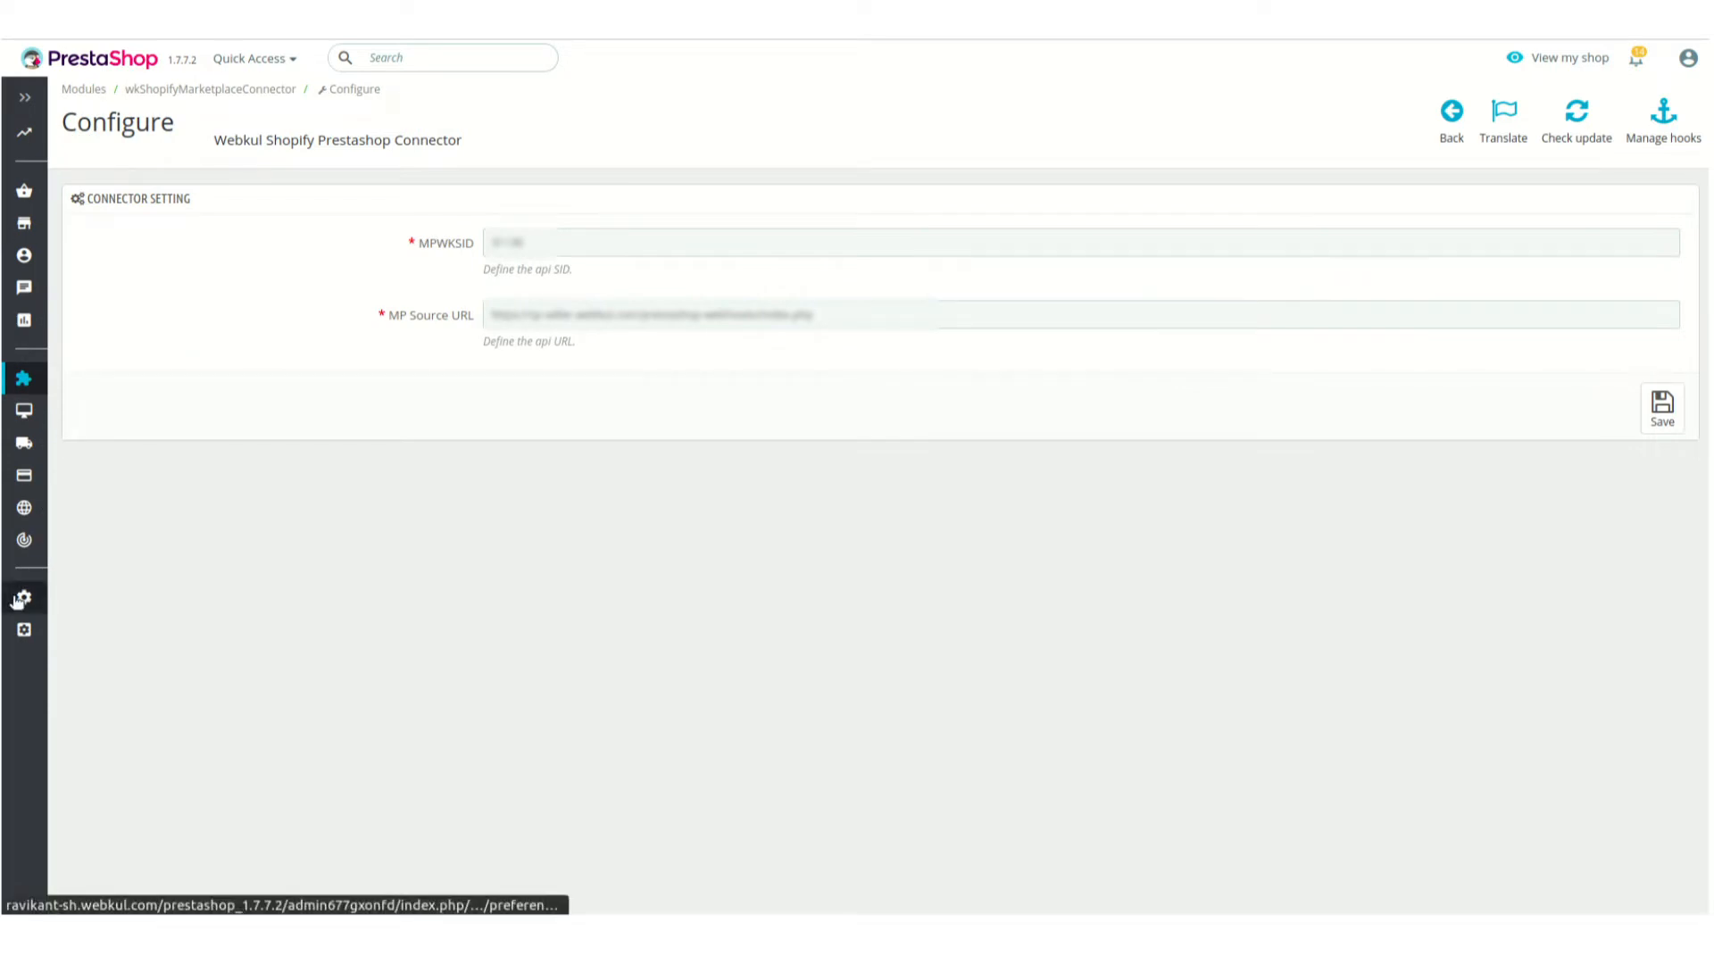
mouse_move(18, 600)
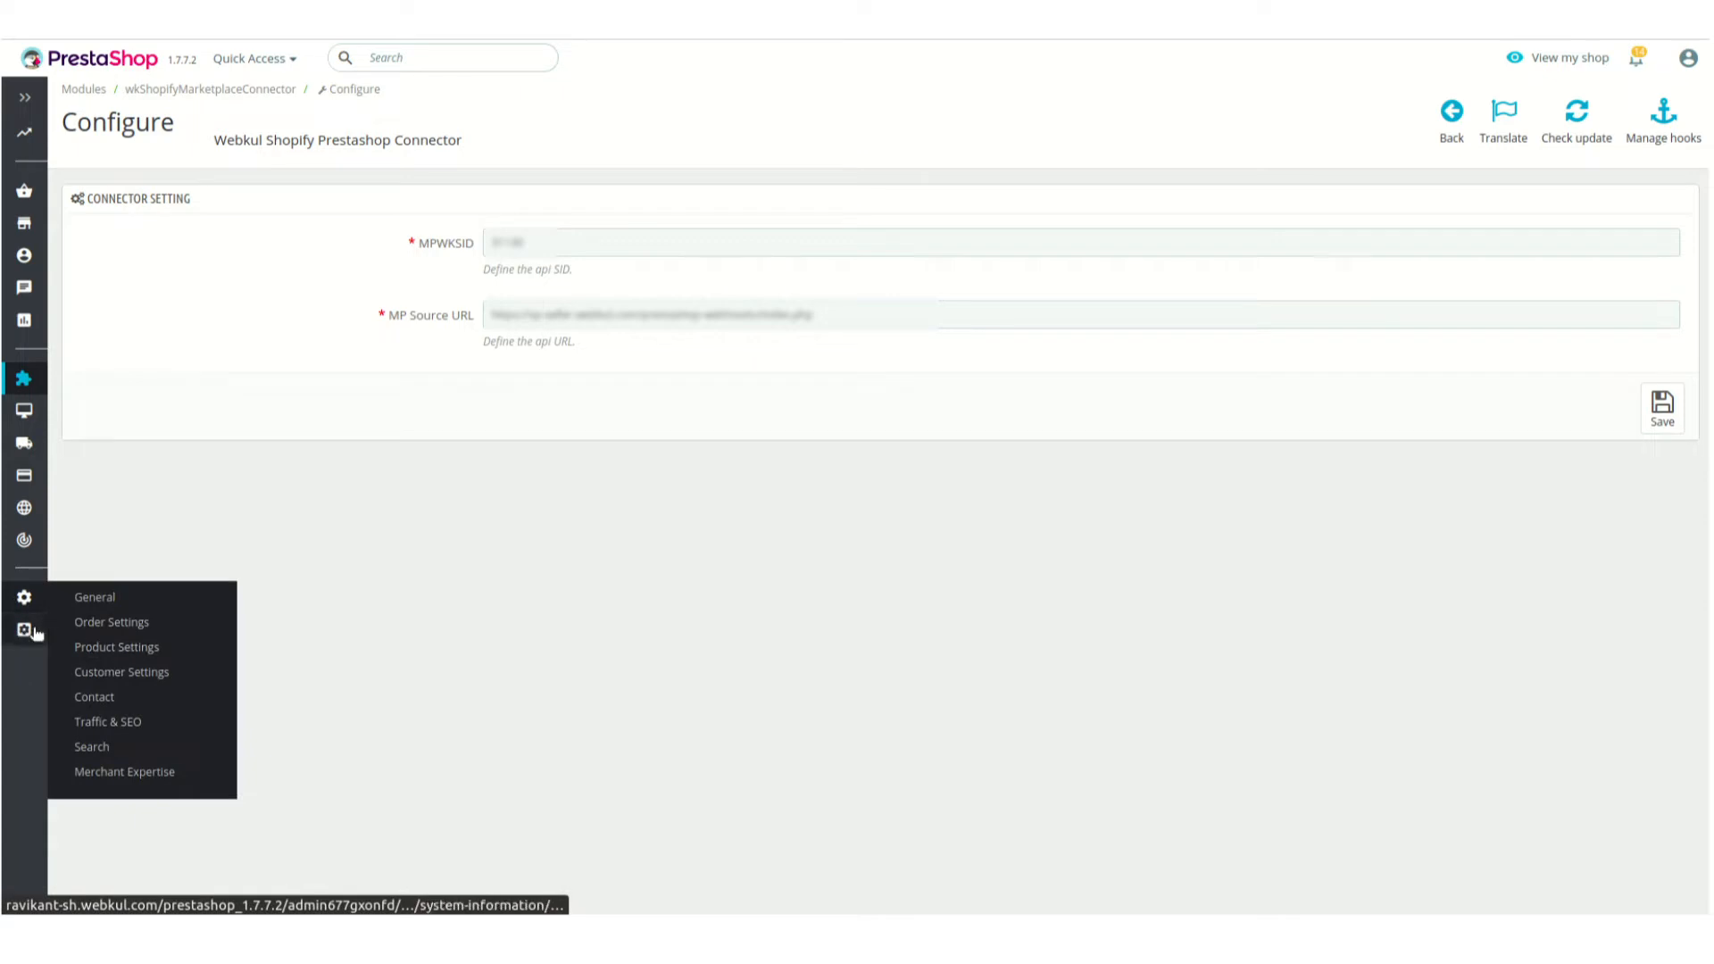
mouse_move(35, 631)
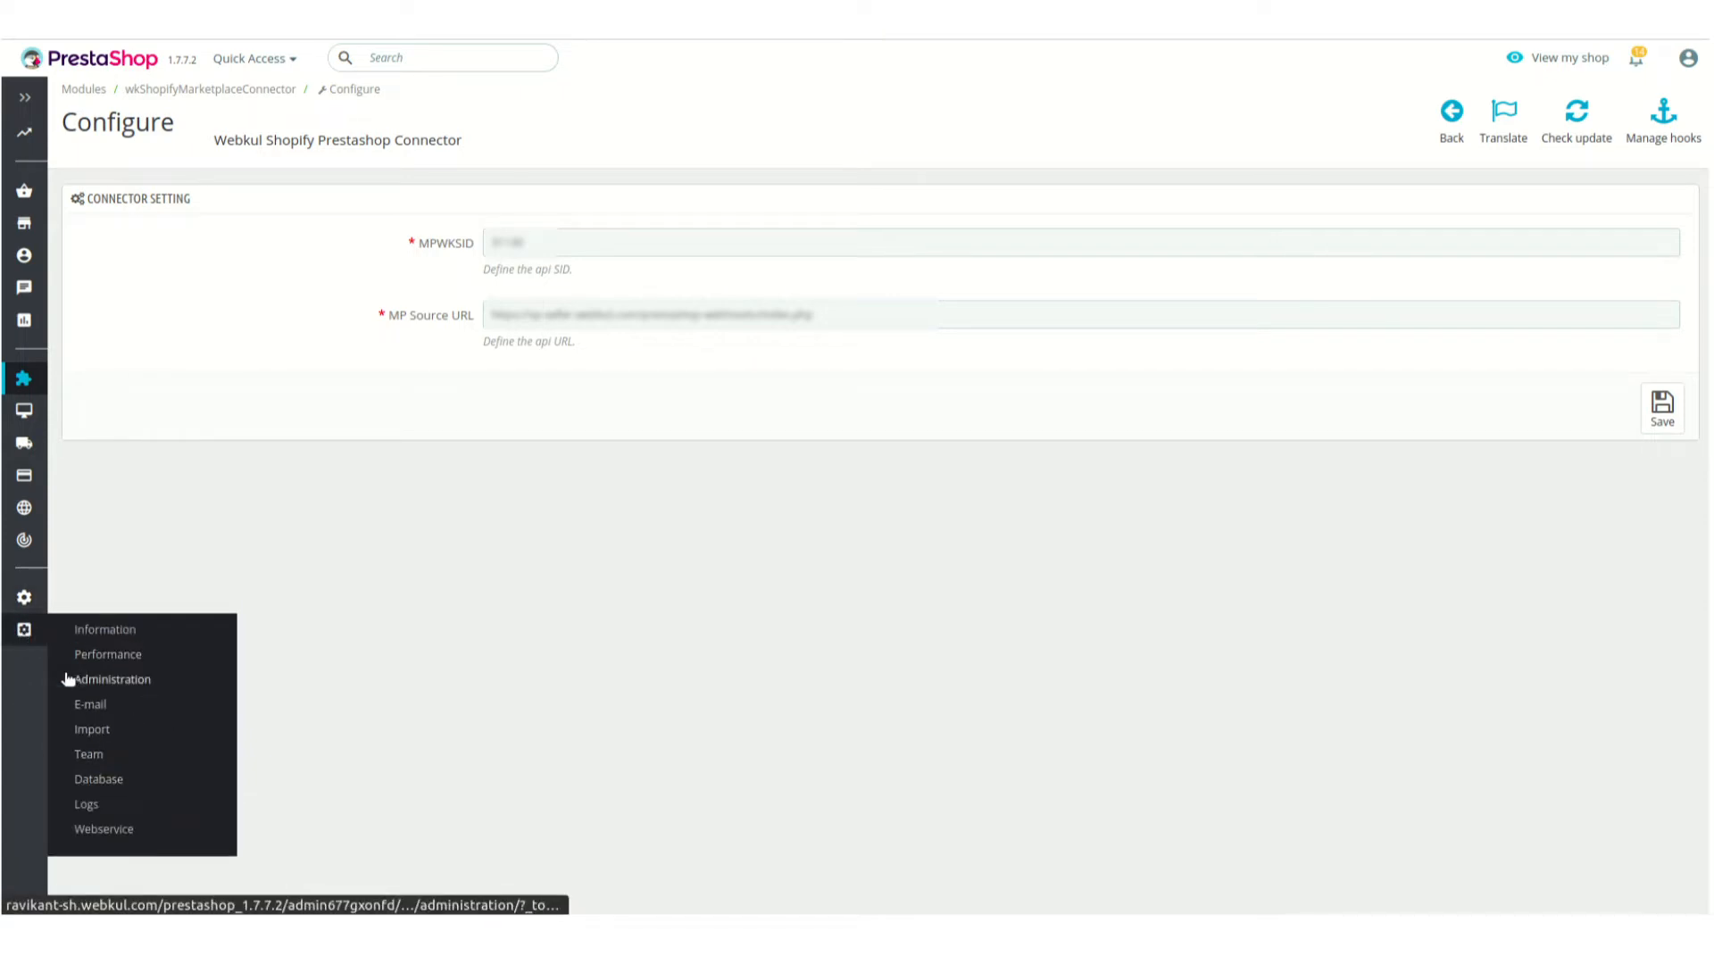
click(105, 829)
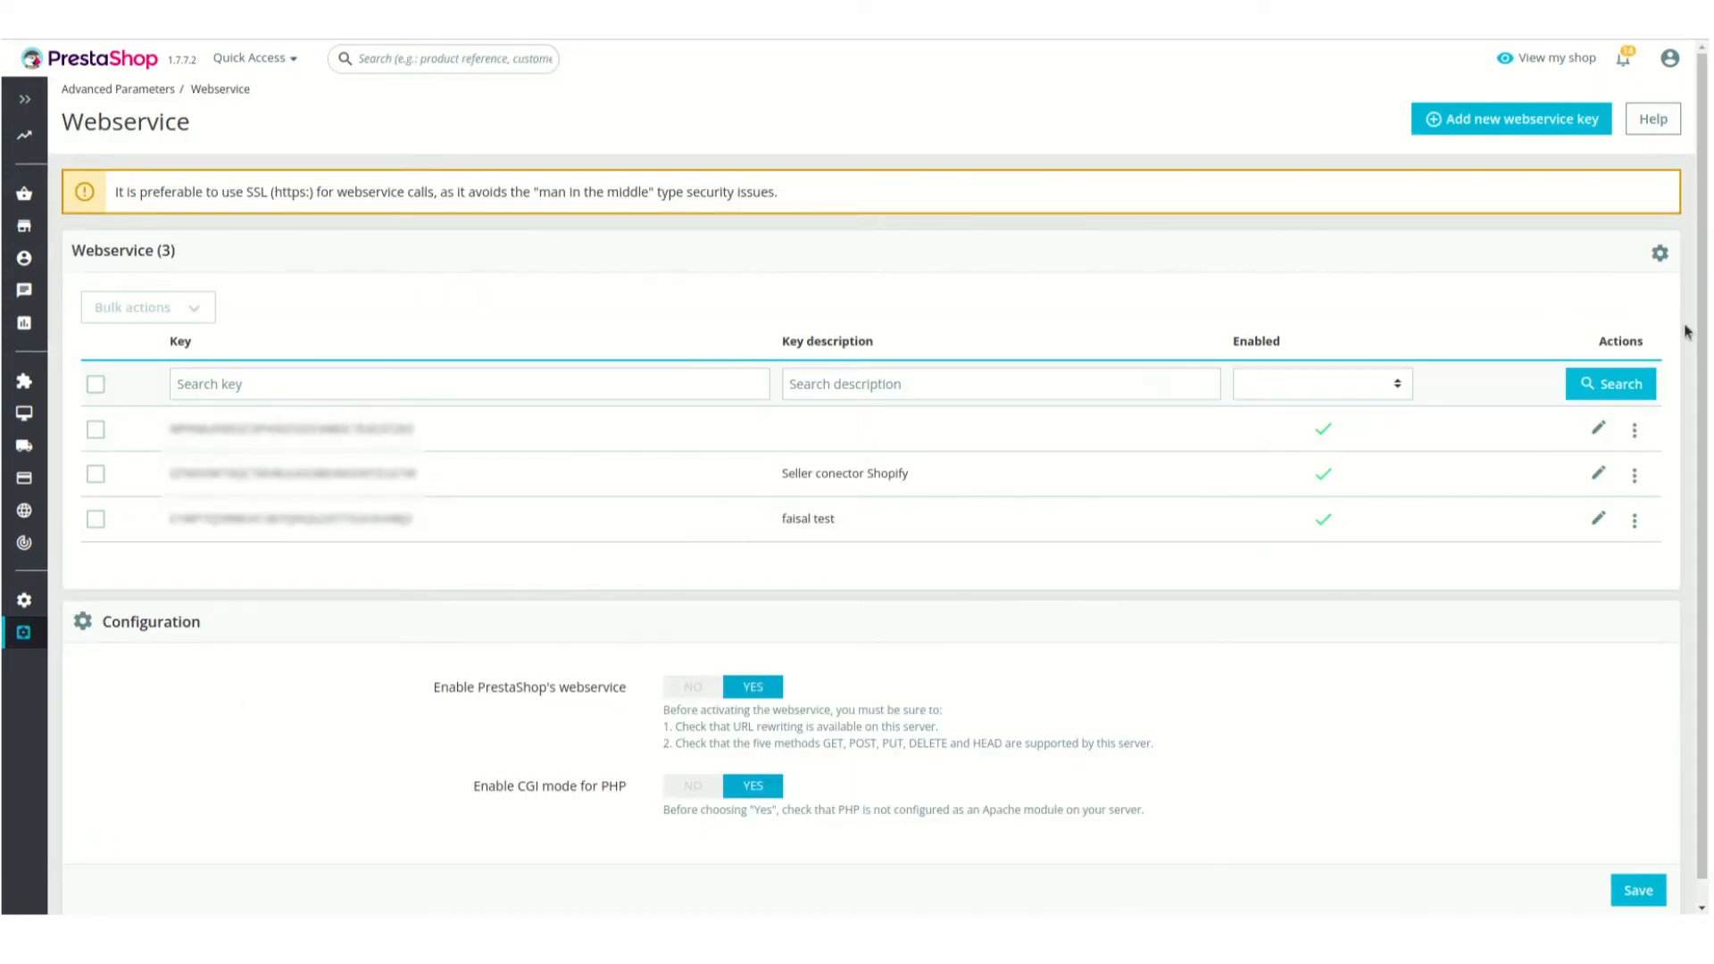
Add a new webservice key and generate the value for its Key field
click(1535, 132)
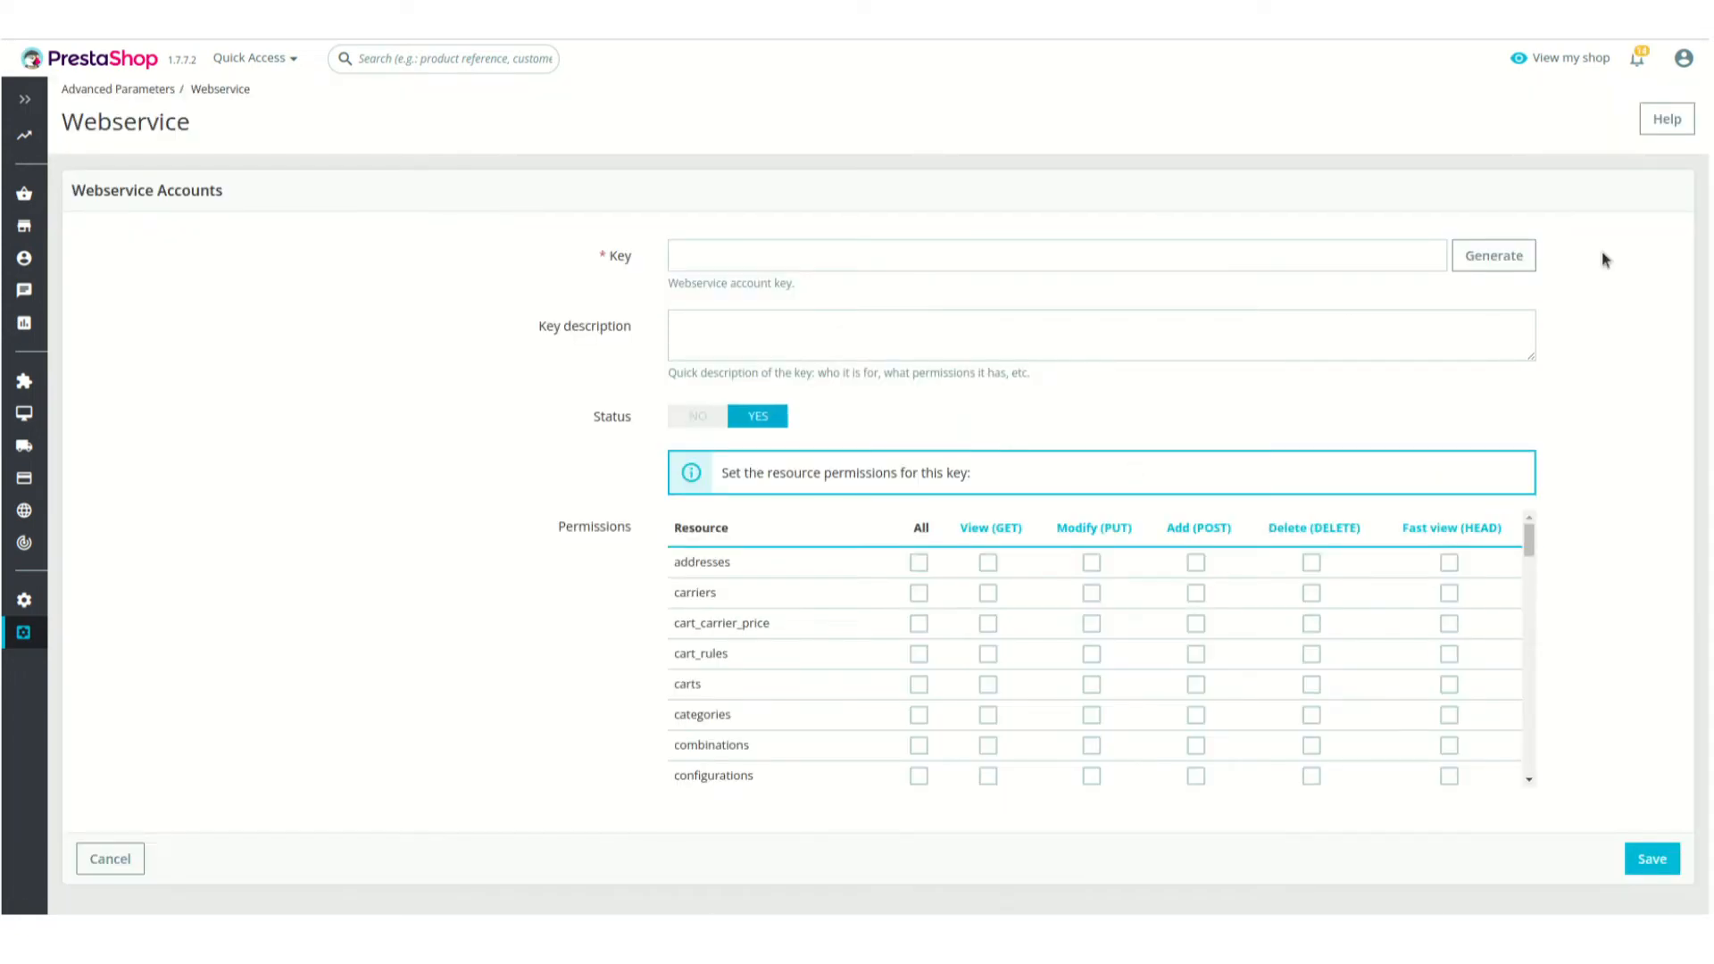
click(1517, 257)
Grant the new key all permissions for addresses, carriers, cart_carrier_price, cart_rules, carts, categories, combinations and configurations
scroll(731, 559, down, 3)
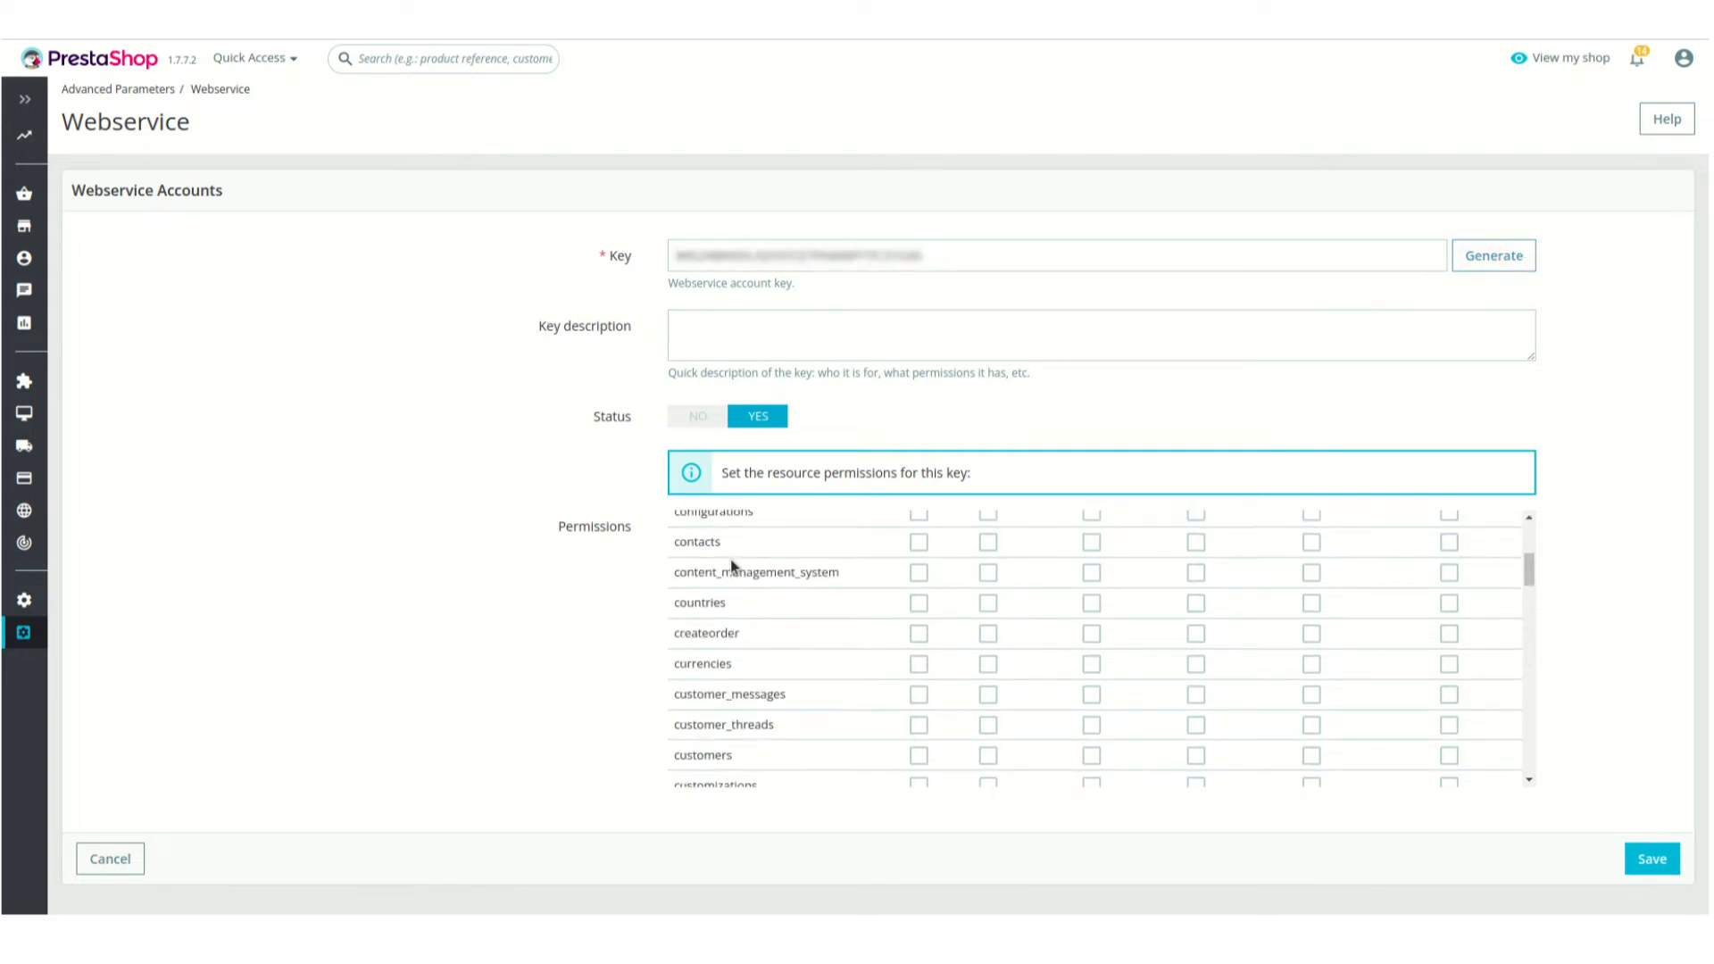
scroll(730, 558, up, 3)
click(918, 562)
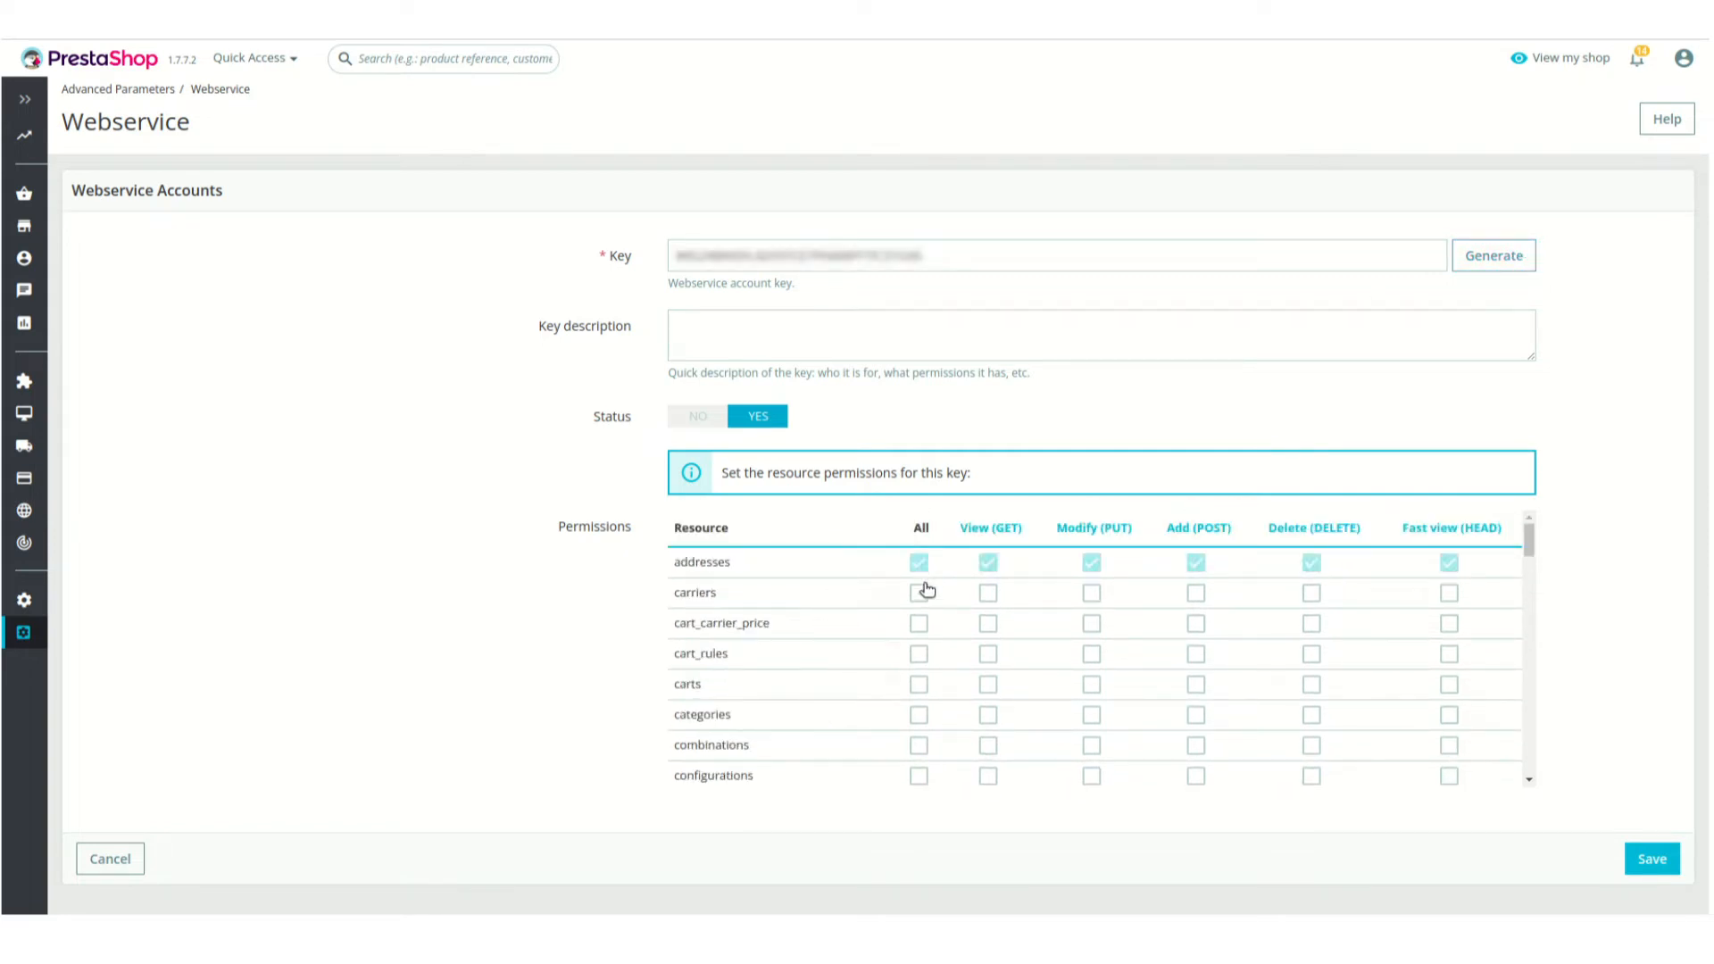
click(920, 594)
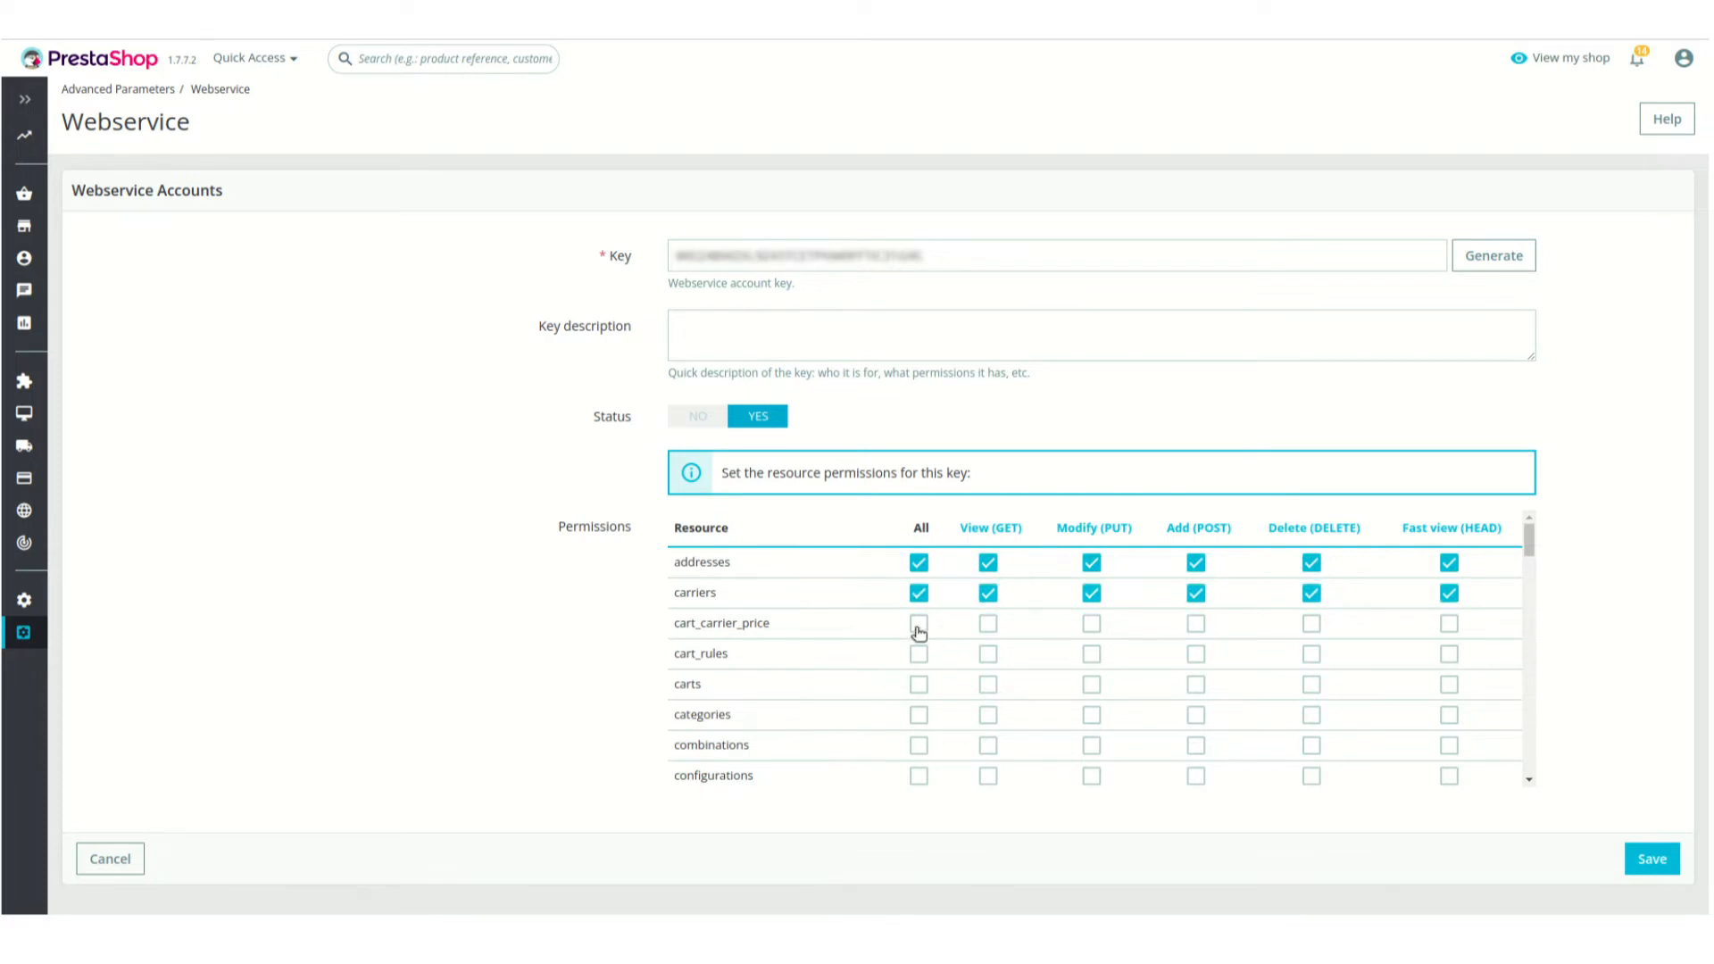
click(919, 625)
click(917, 655)
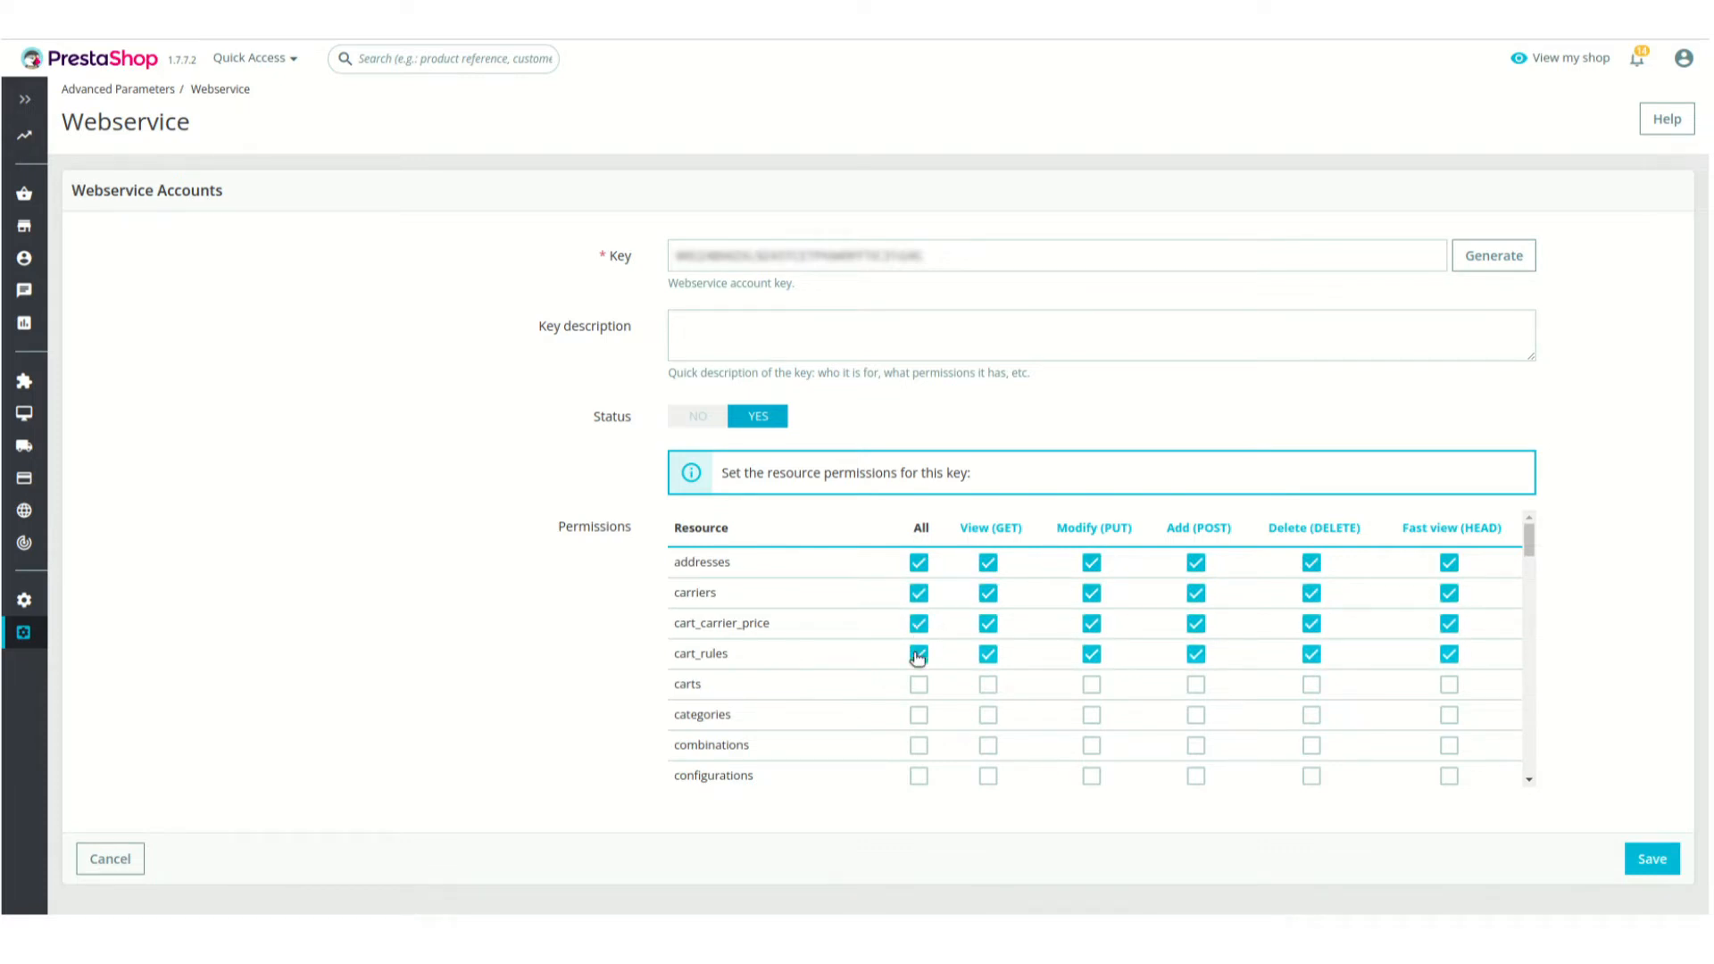
click(918, 685)
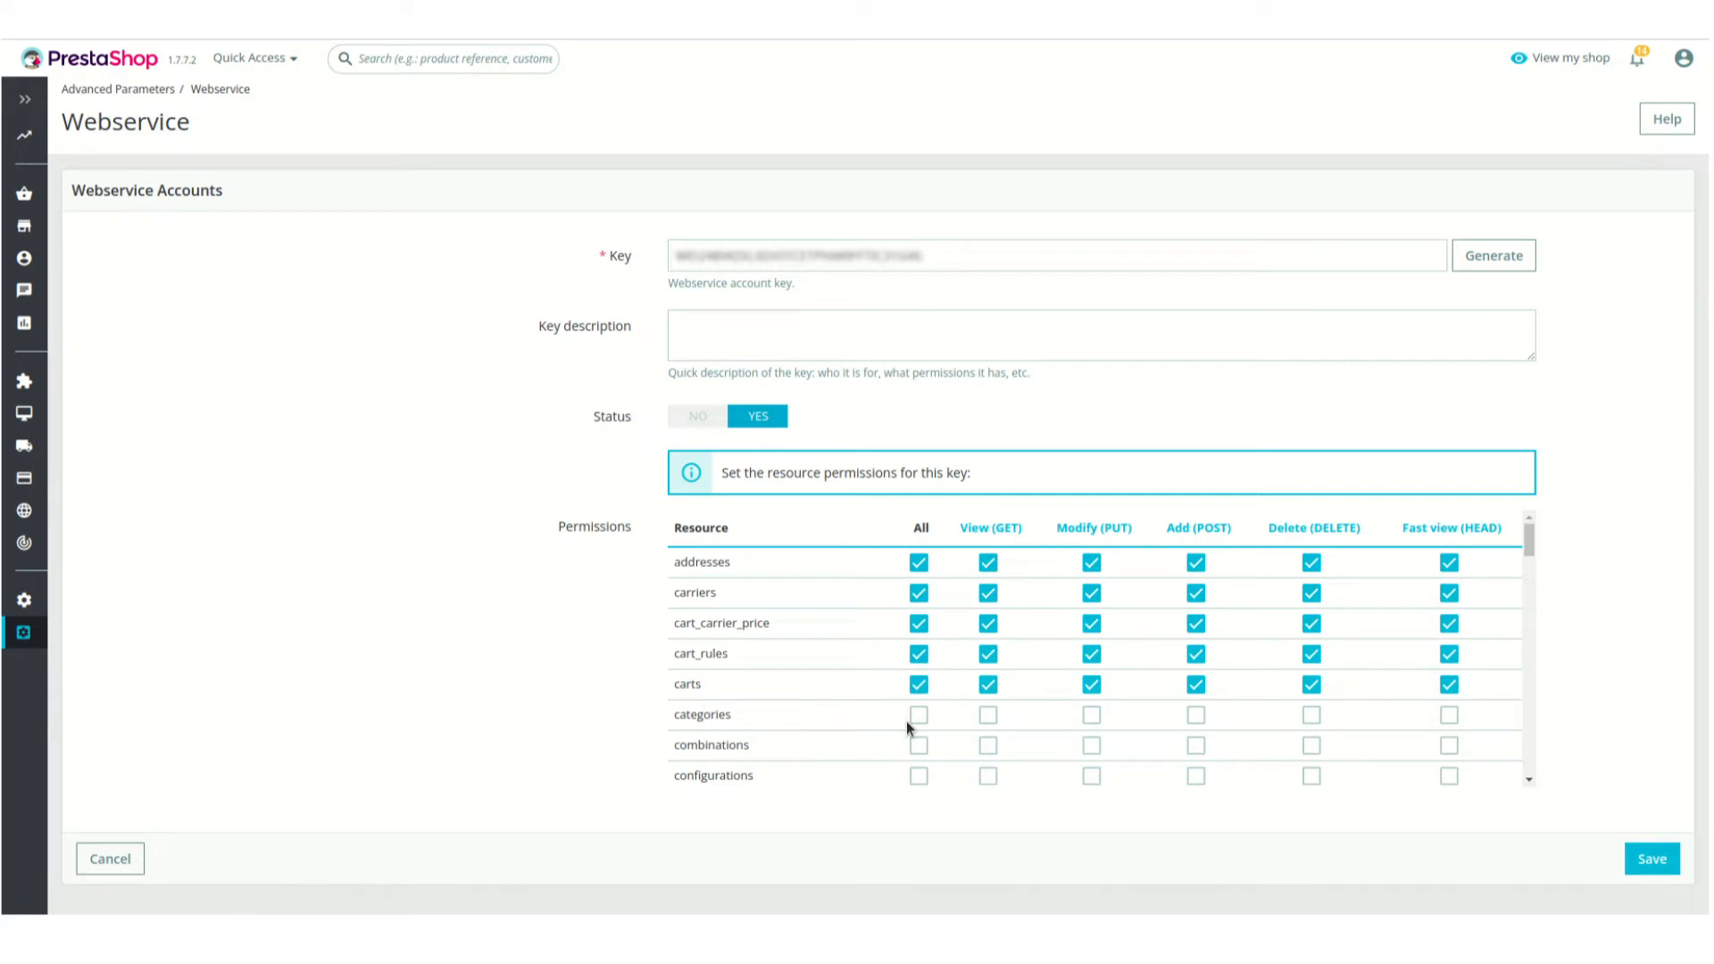
click(917, 716)
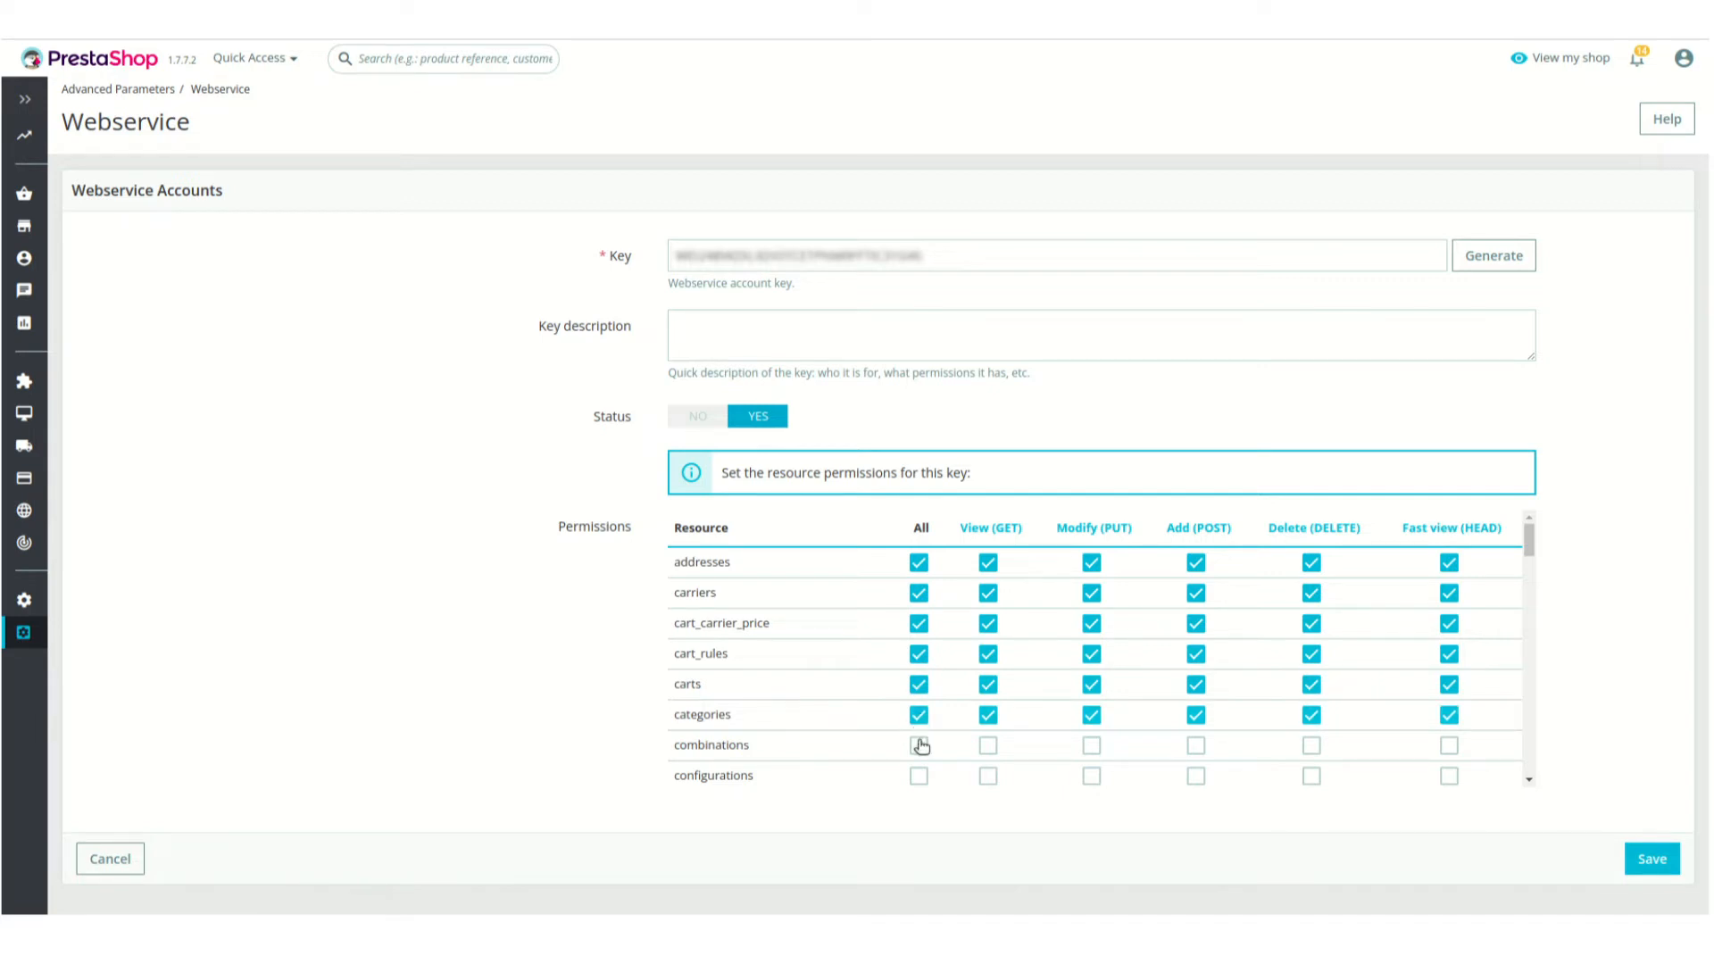
click(918, 745)
click(918, 776)
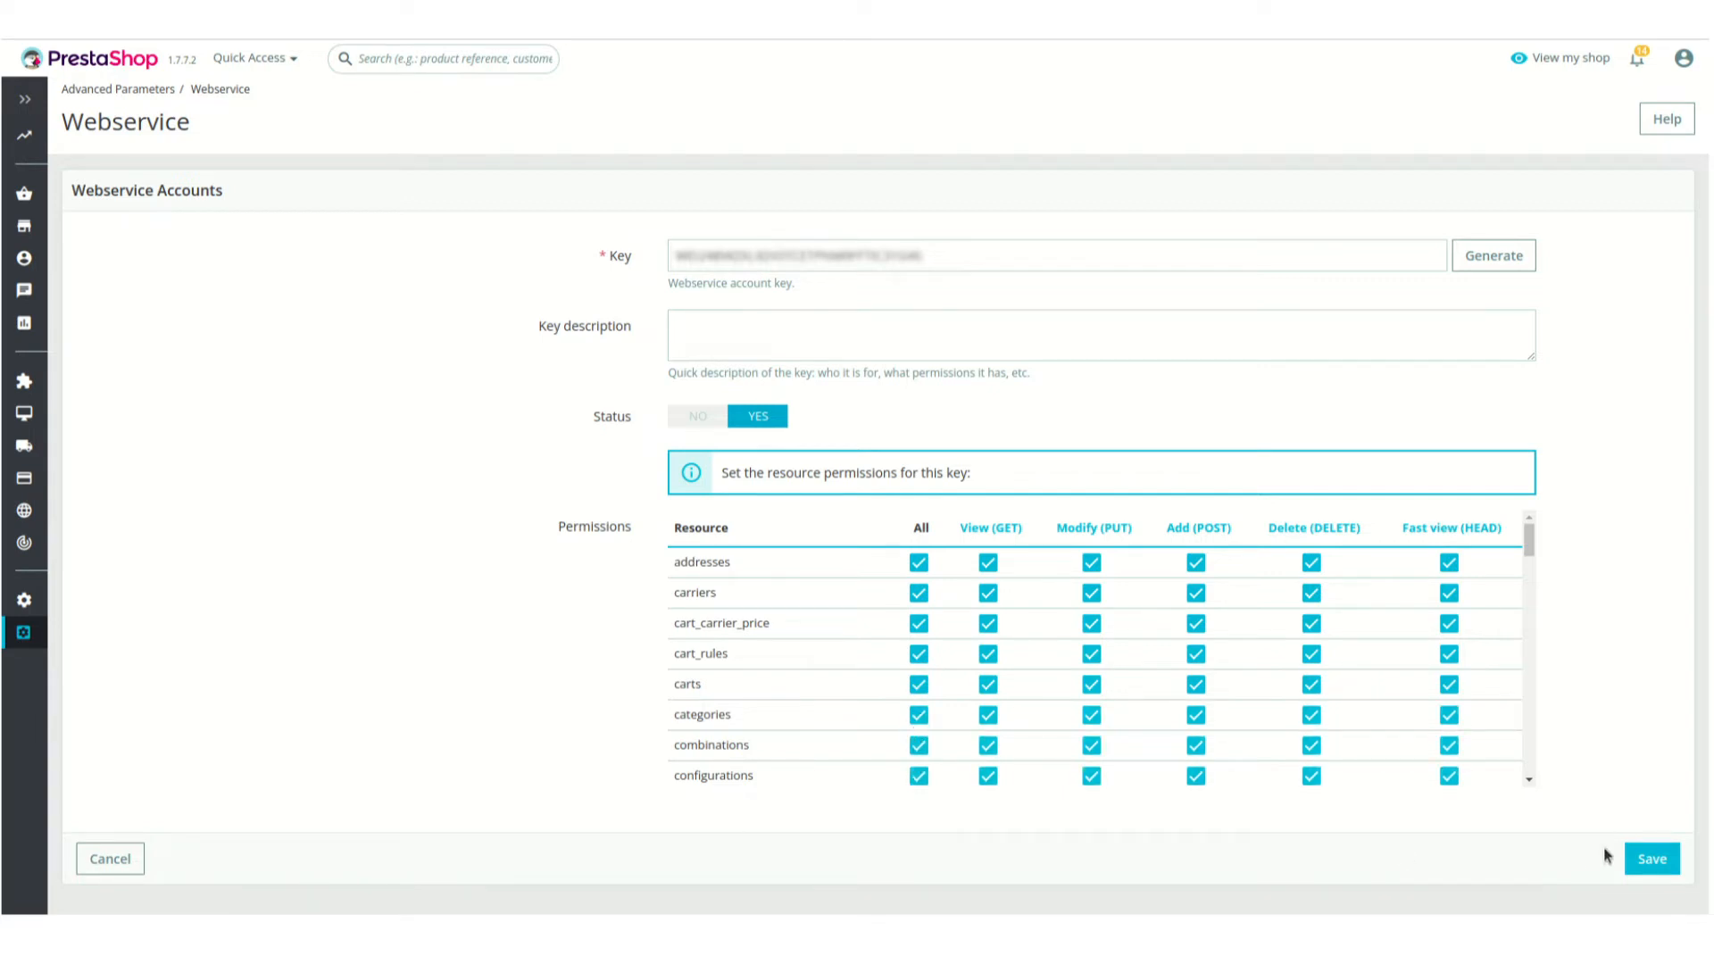
Look through the remaining resources in the permissions list, save the new webservice key, and view the webservice Configuration options
scroll(1246, 709, down, 5)
scroll(1246, 709, up, 4)
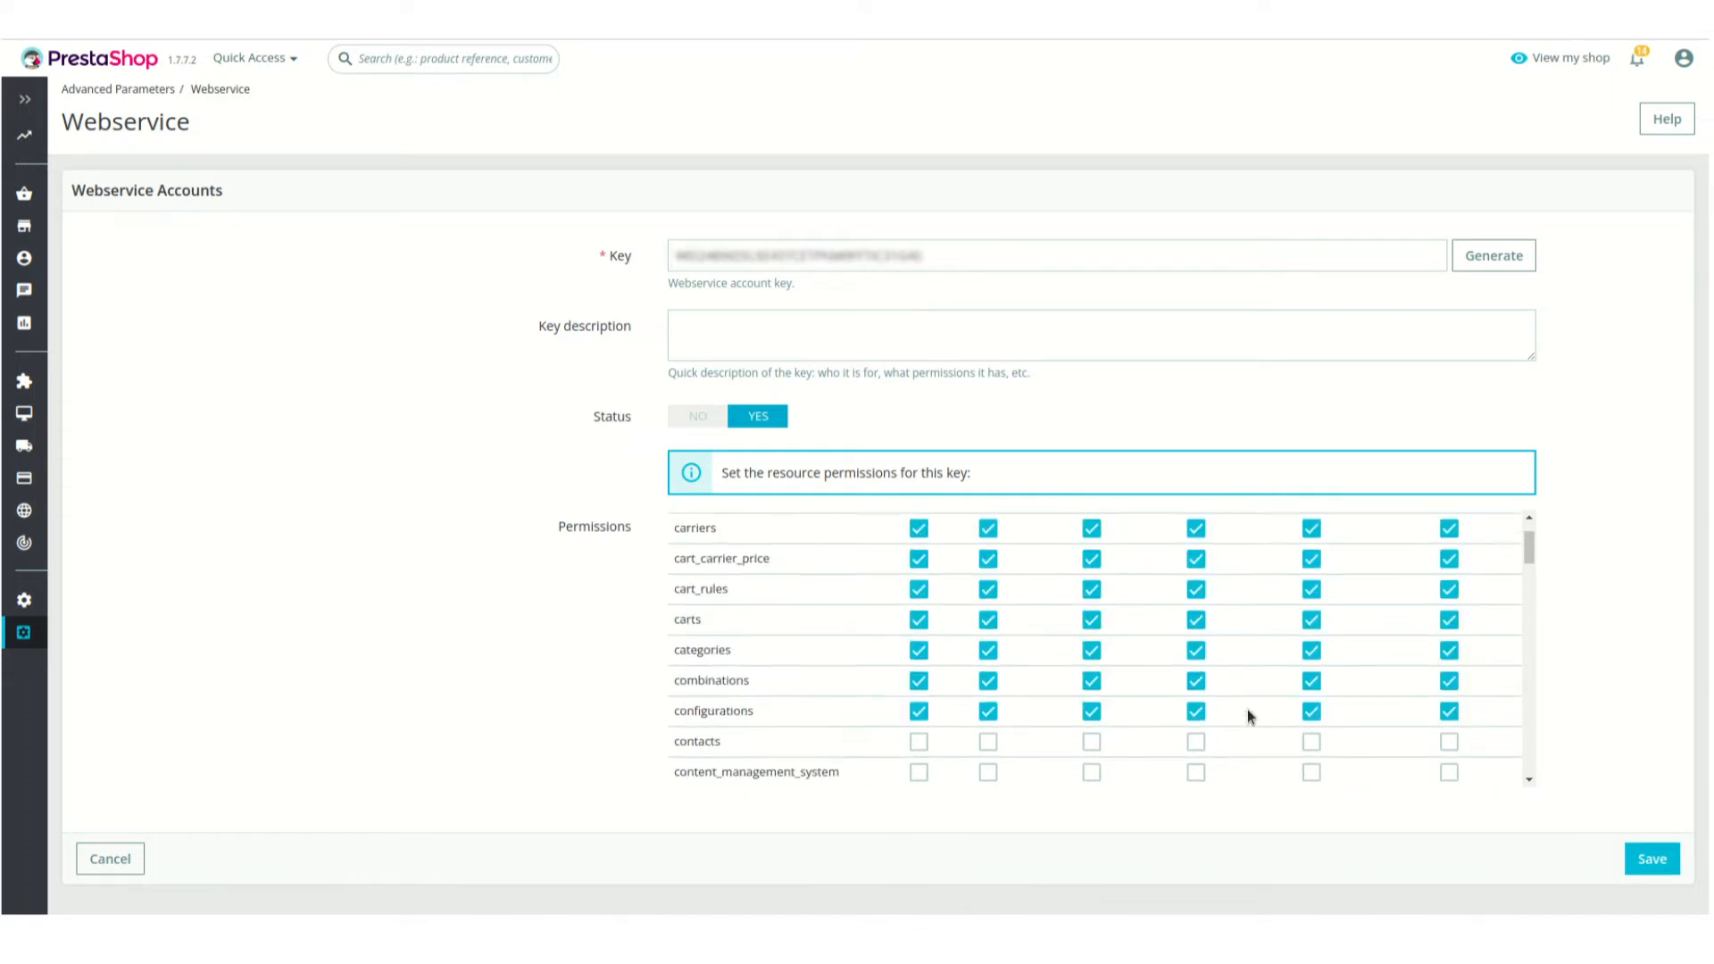
scroll(836, 728, up, 1)
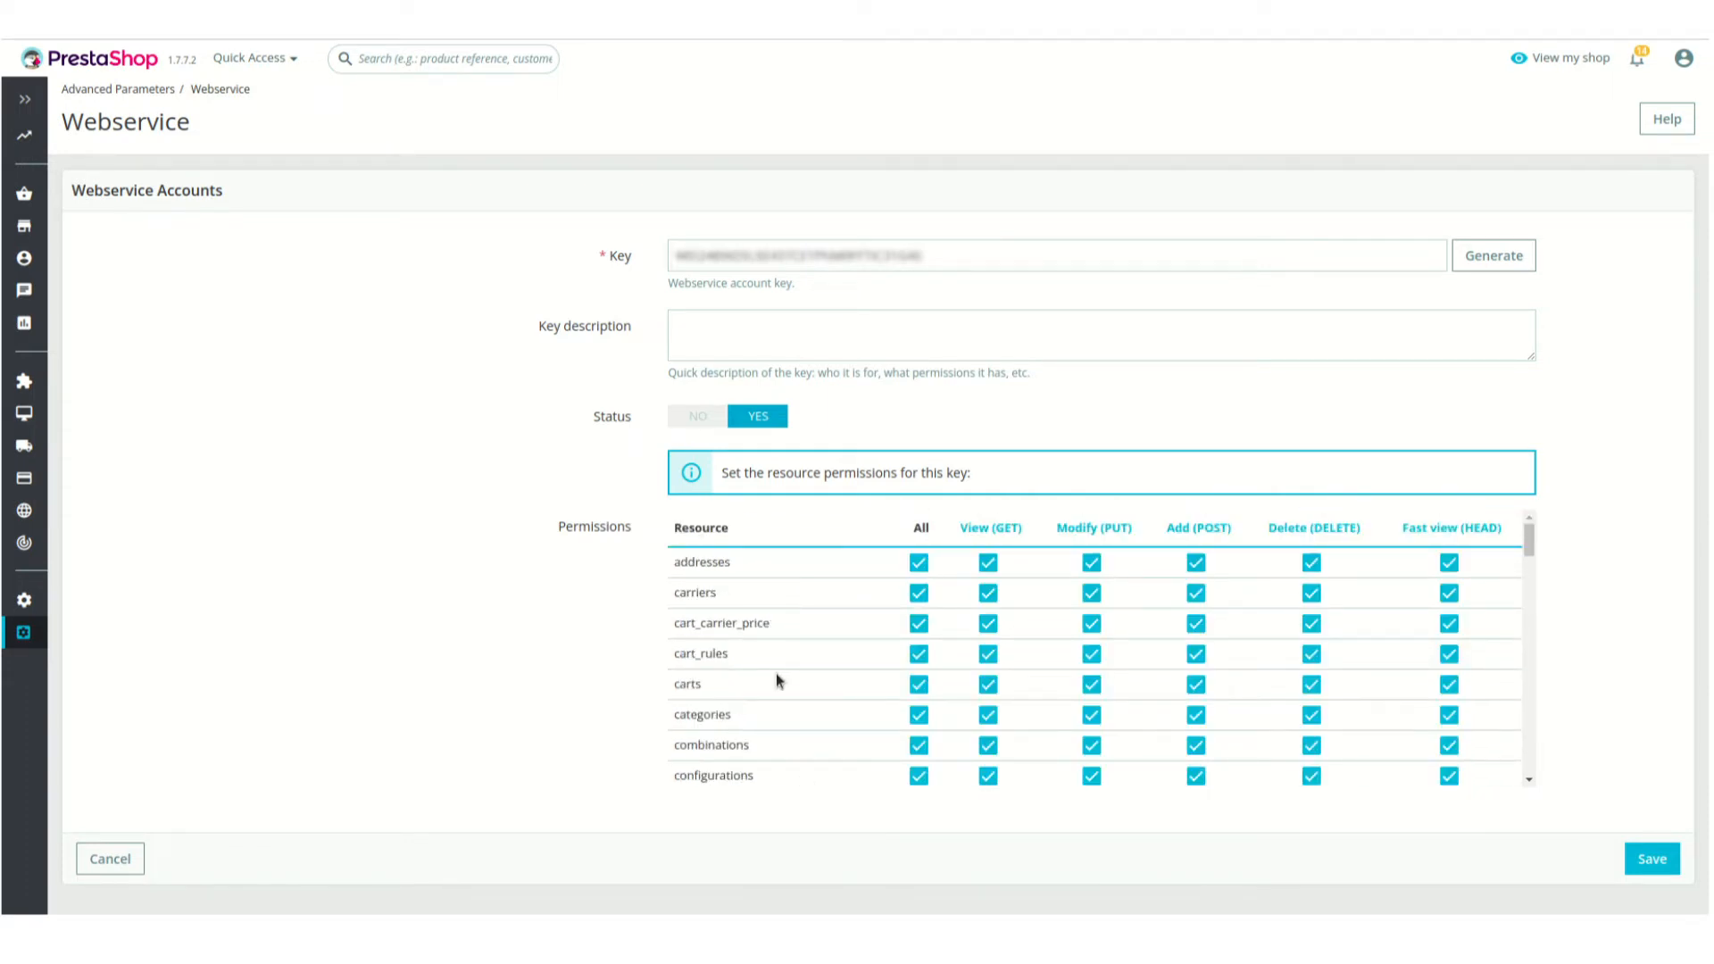
scroll(779, 714, down, 5)
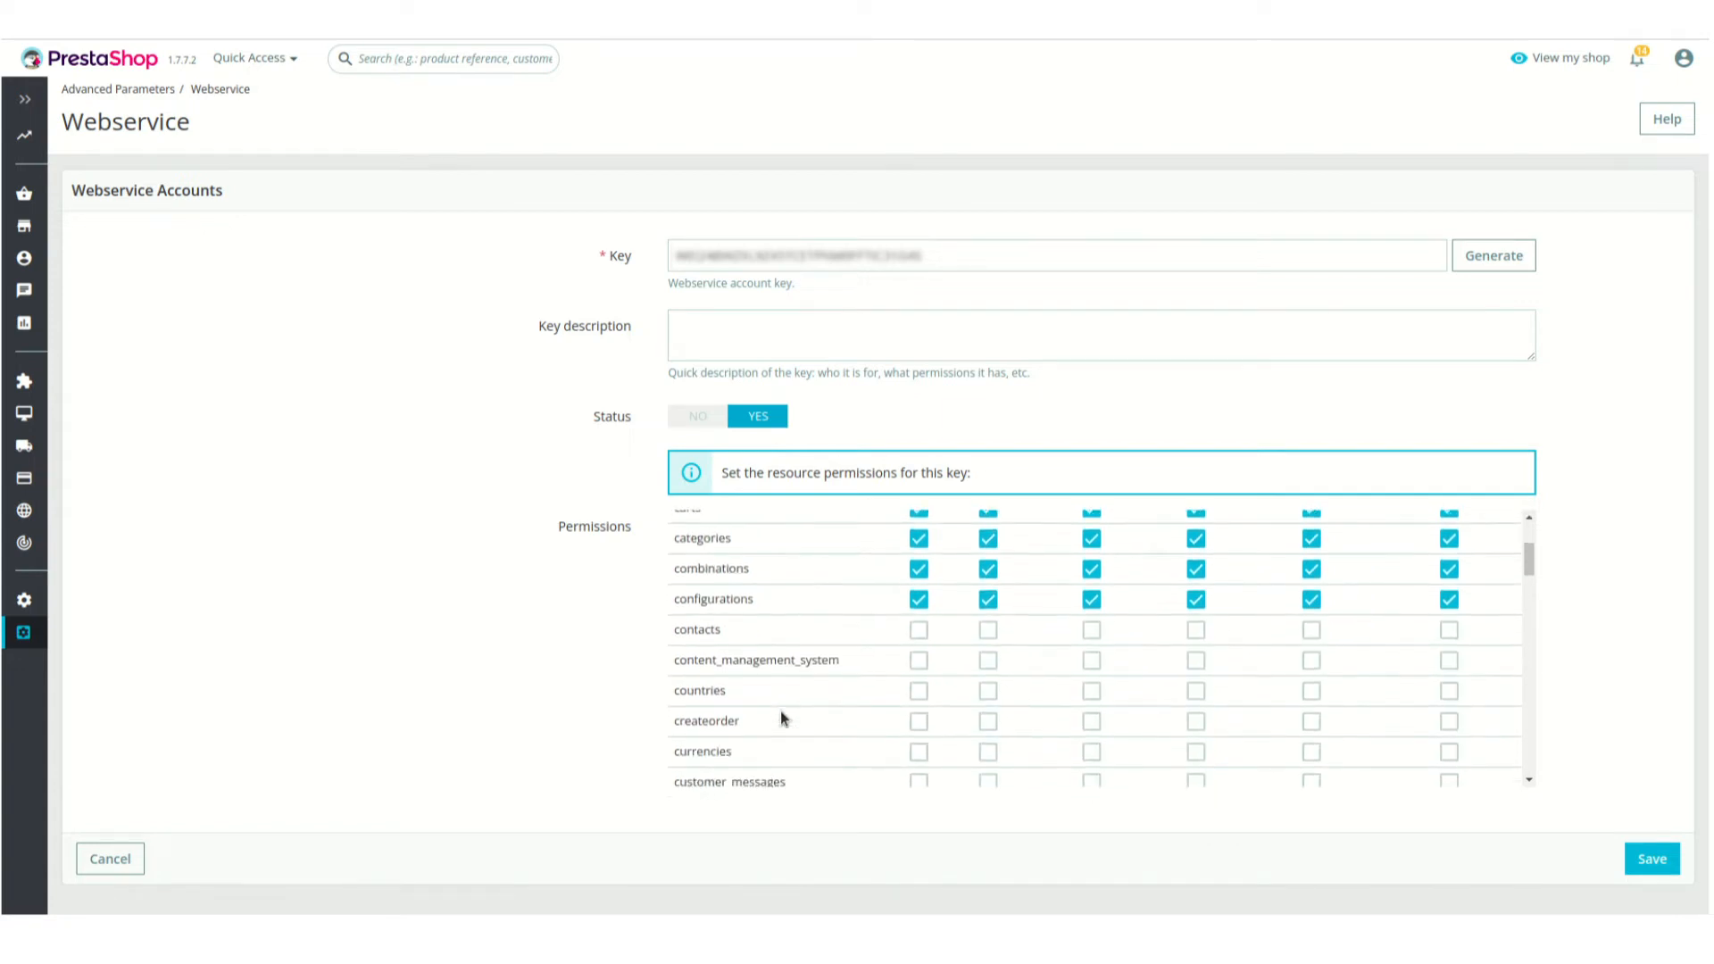
scroll(780, 710, down, 2)
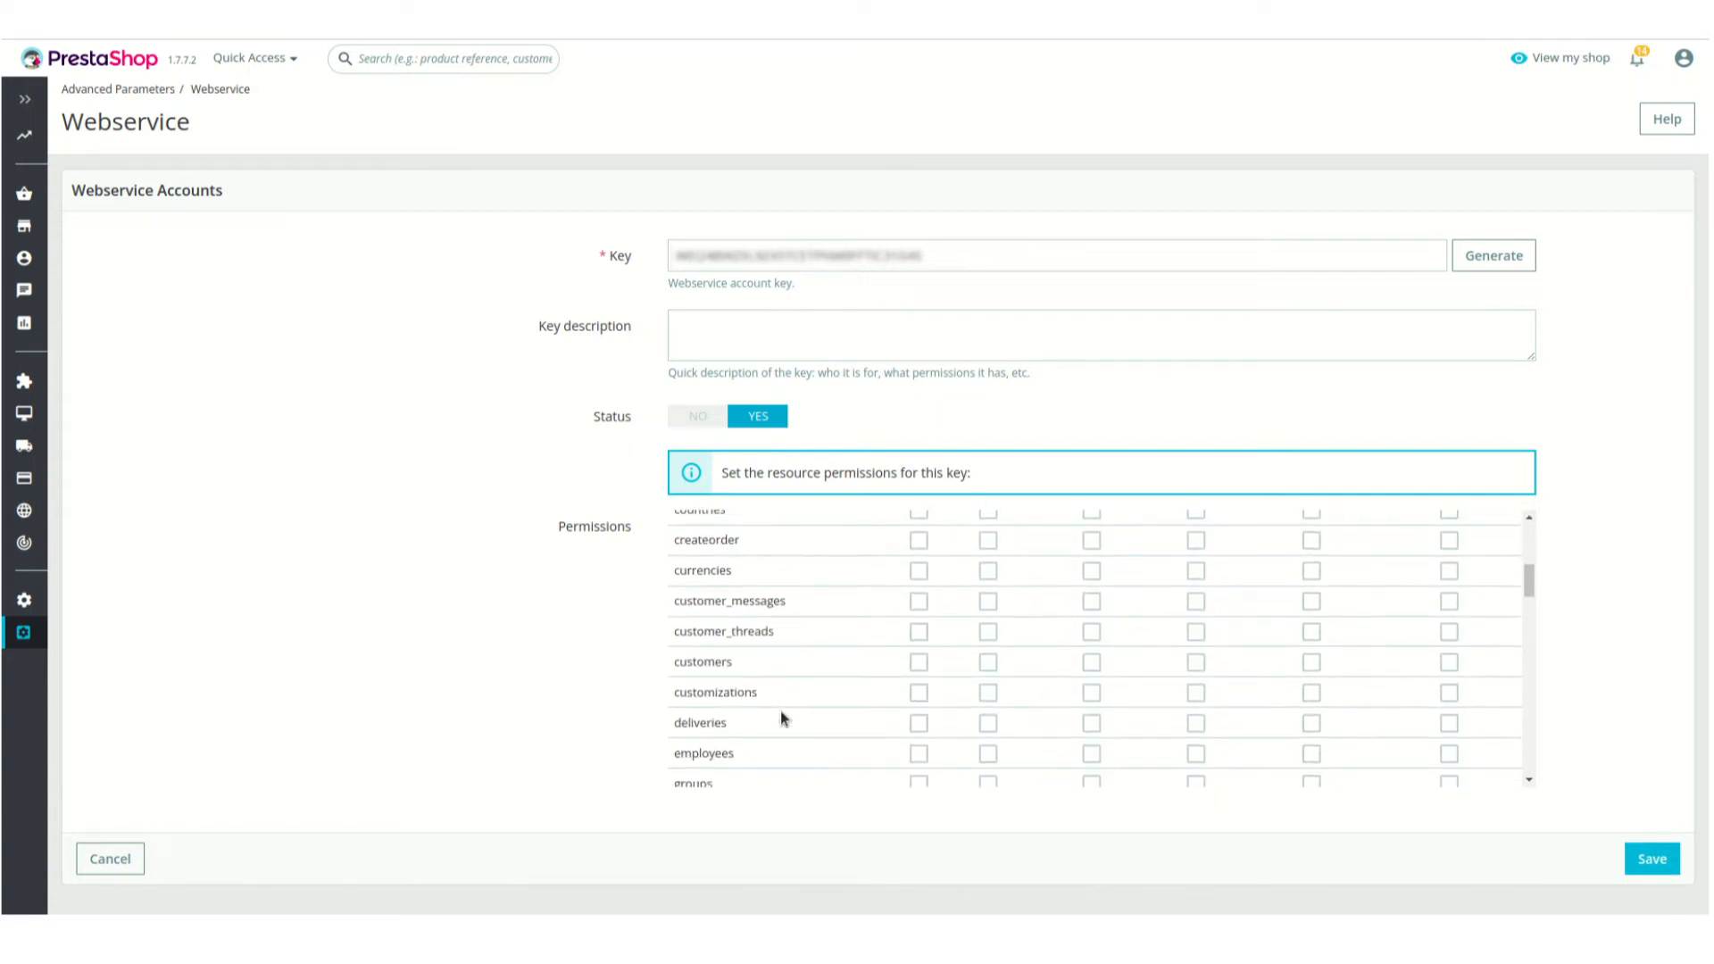
scroll(780, 711, down, 5)
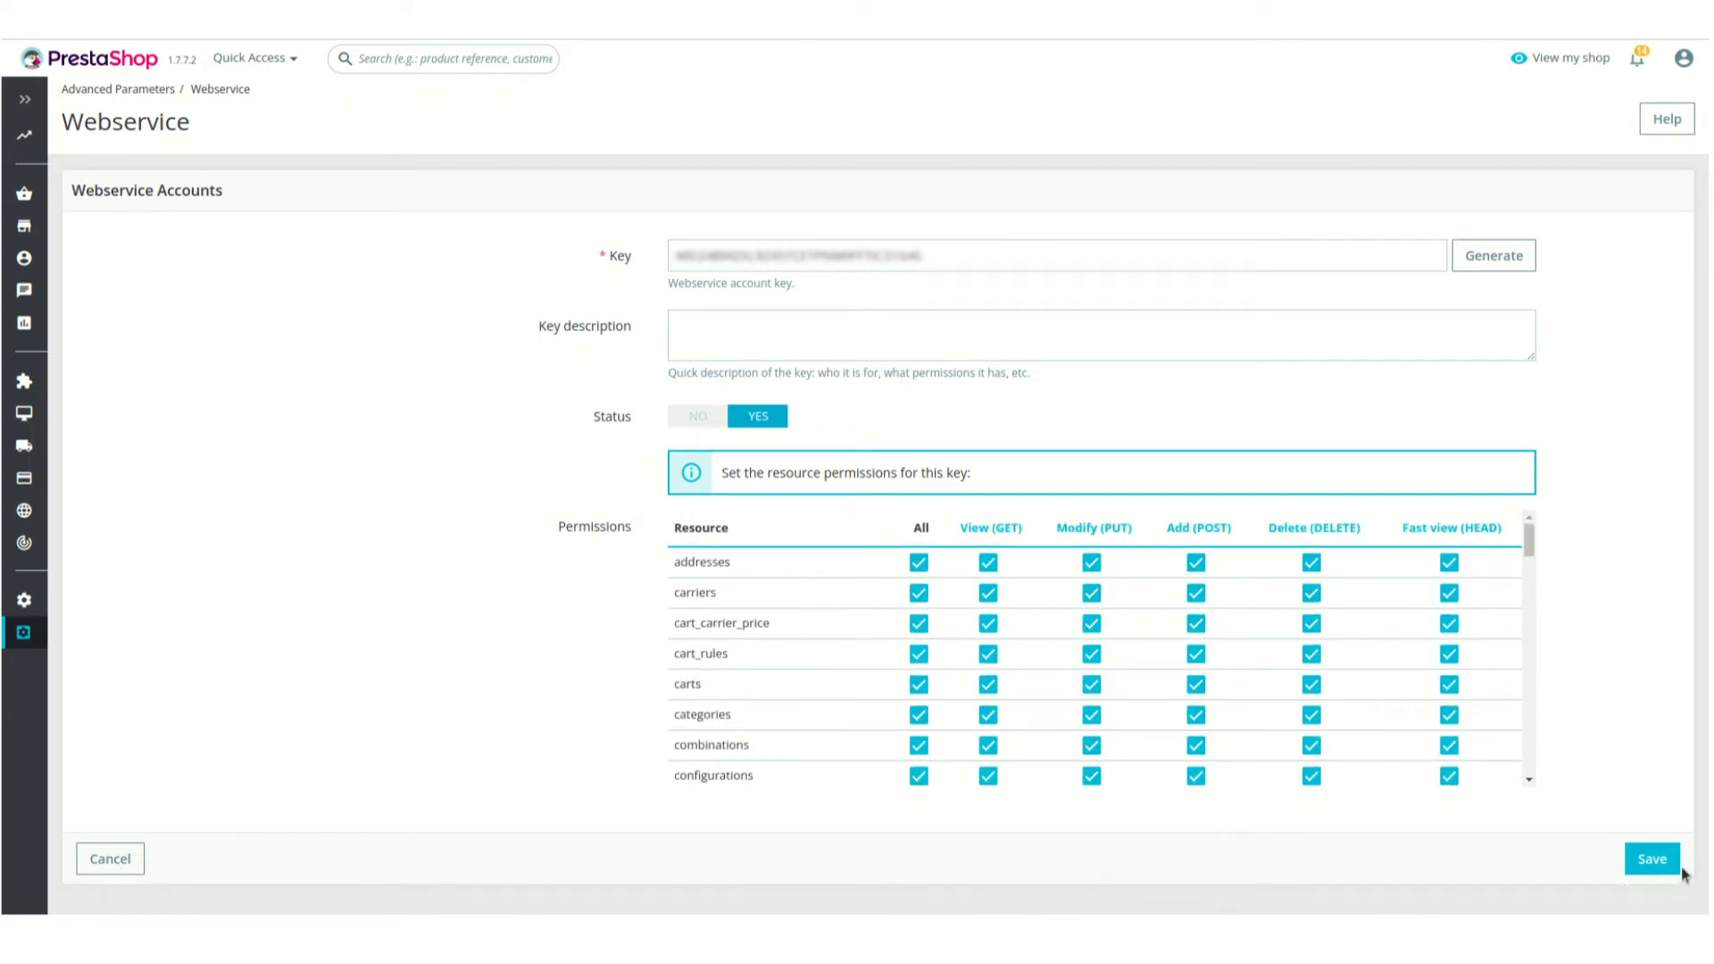
click(1652, 860)
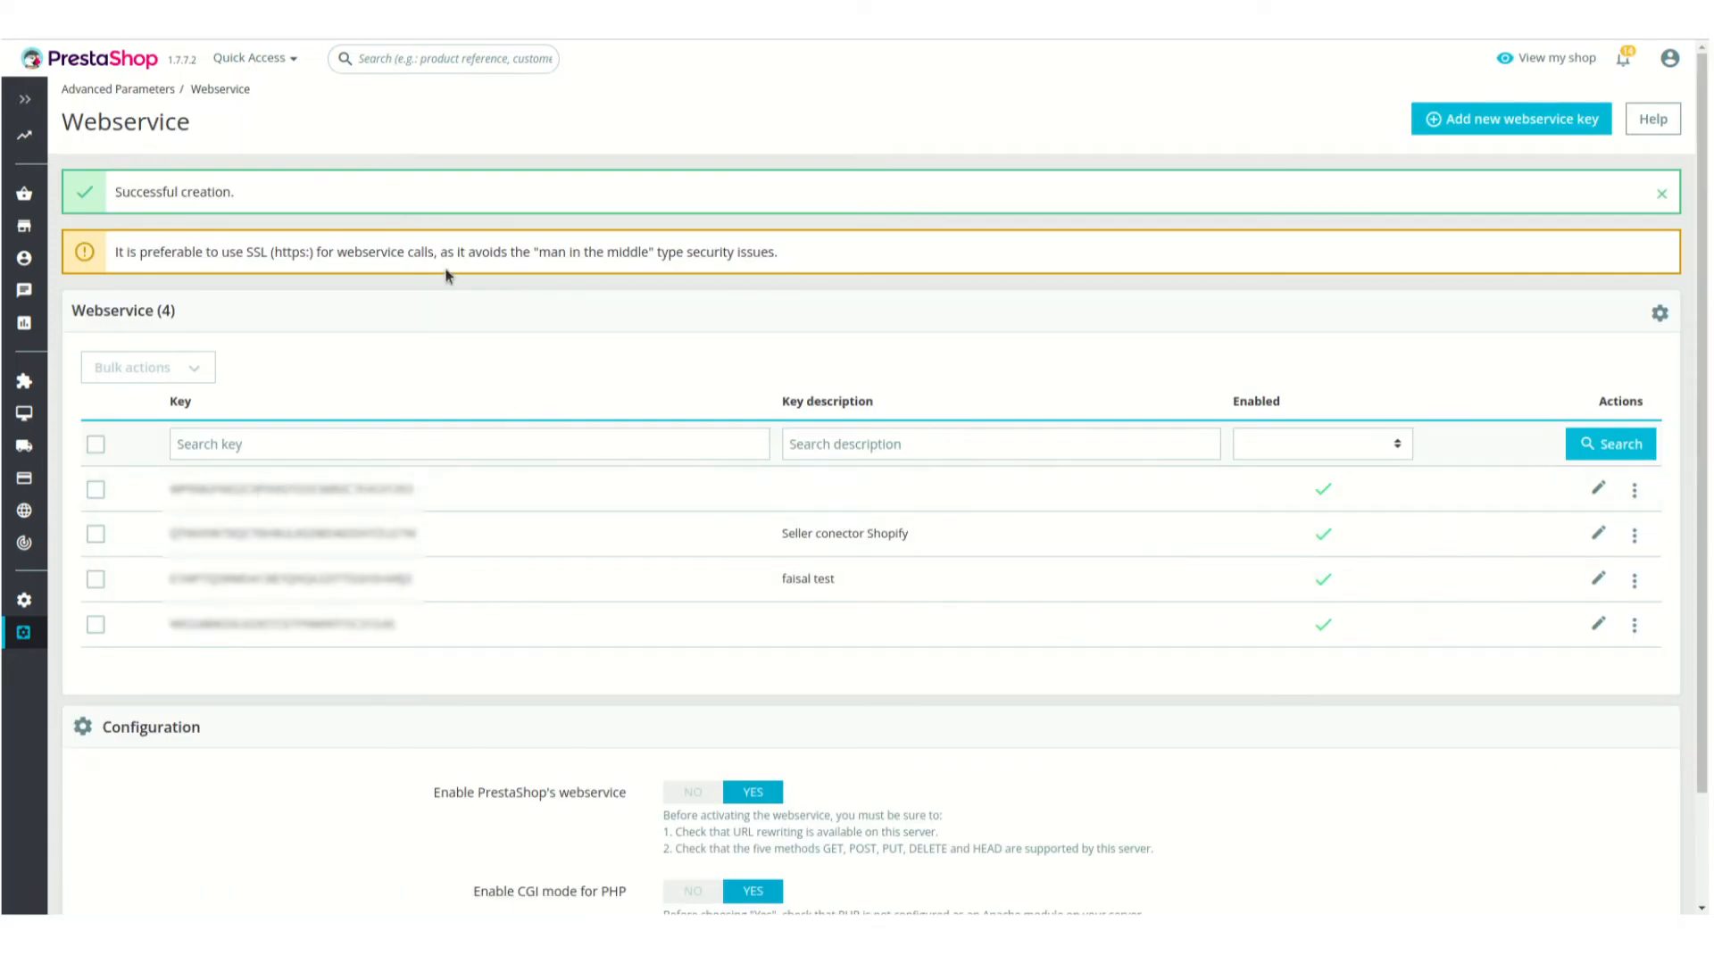
scroll(451, 206, down, 3)
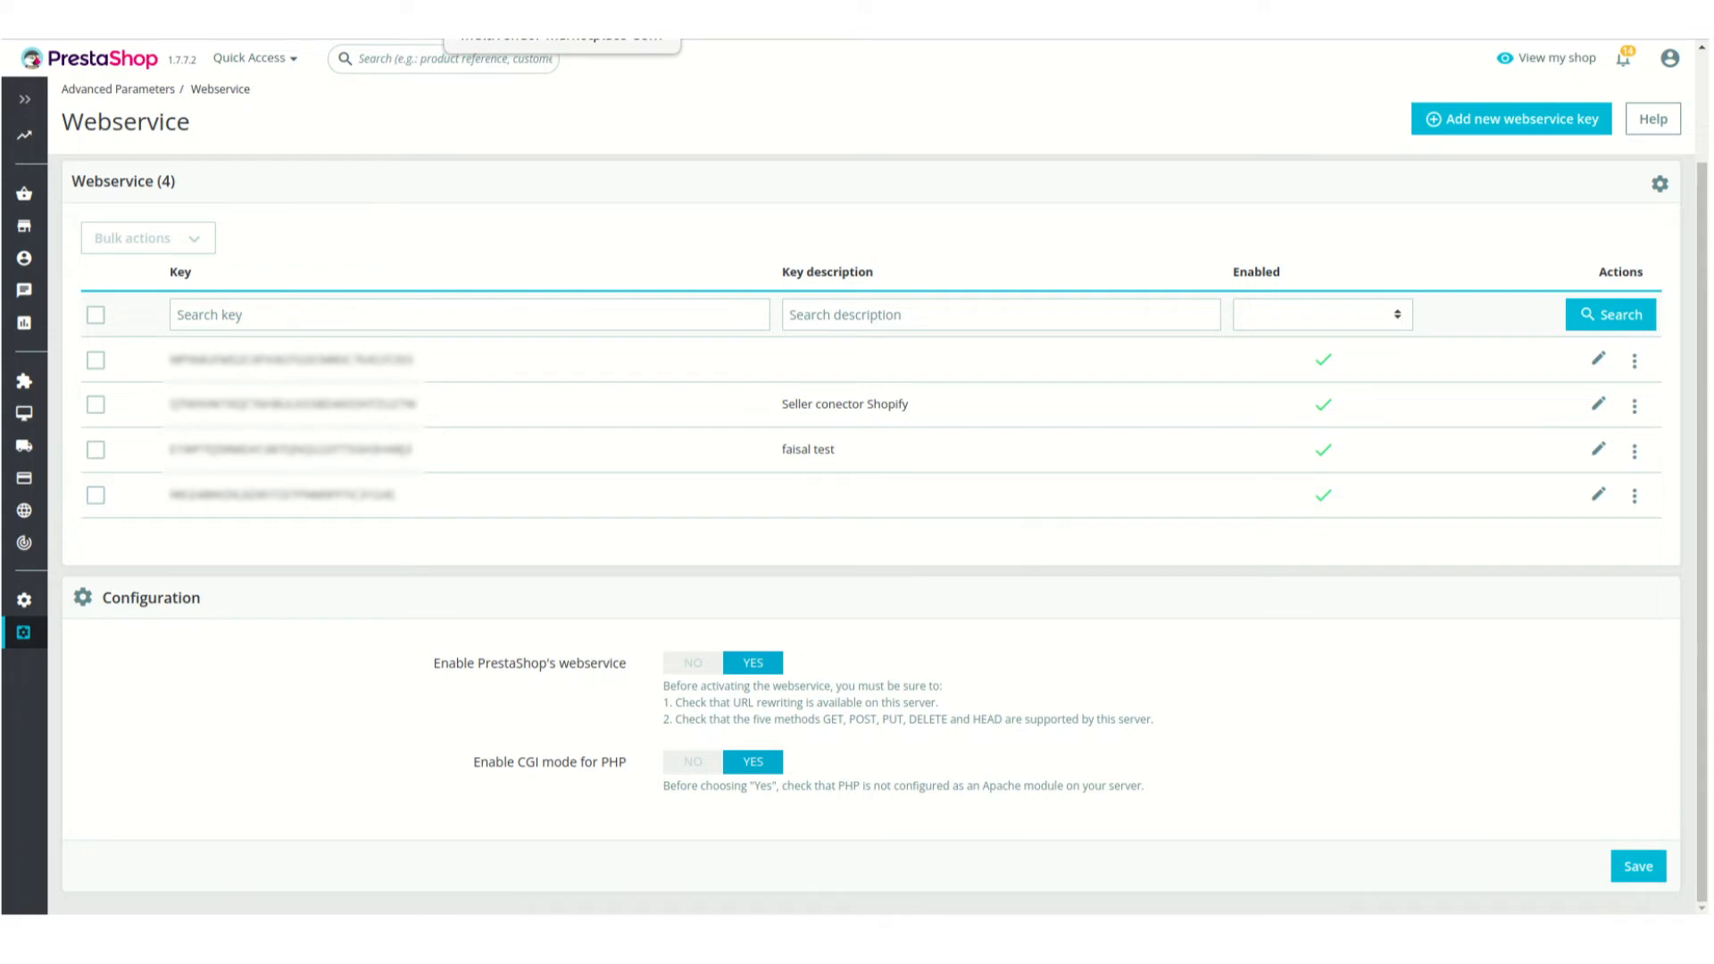
Switch to the Multivendor Marketplace seller panel and open its Prestashop Configuration page
click(553, 18)
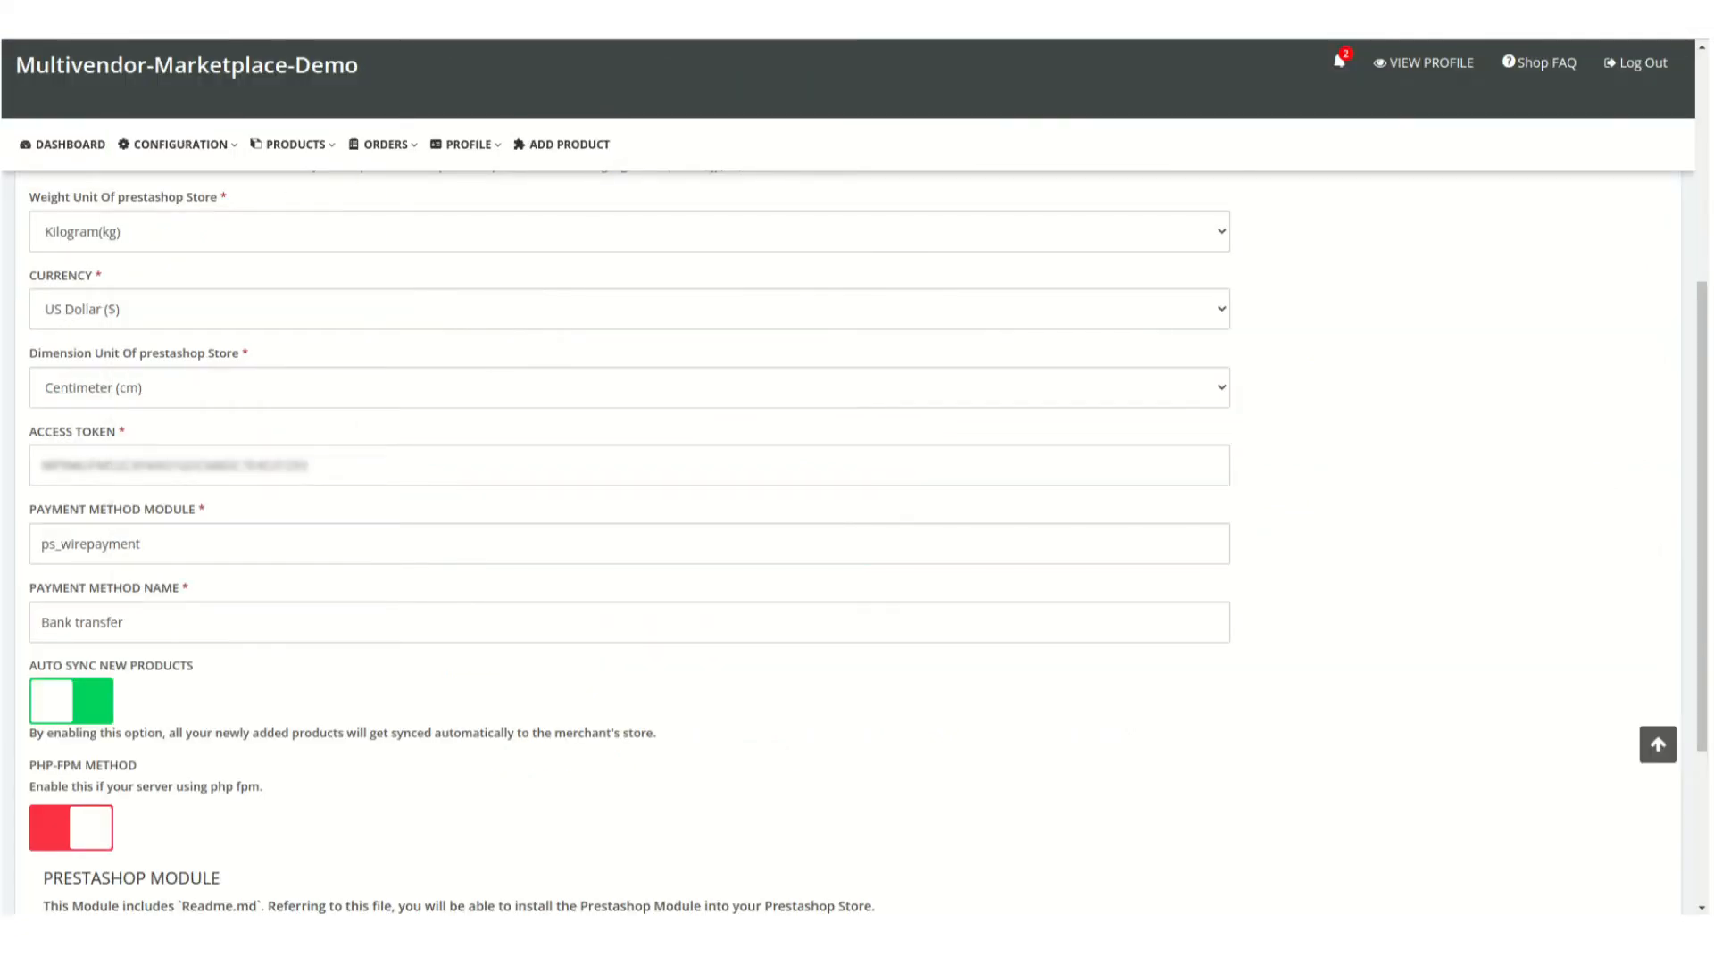
click(357, 18)
mouse_move(179, 144)
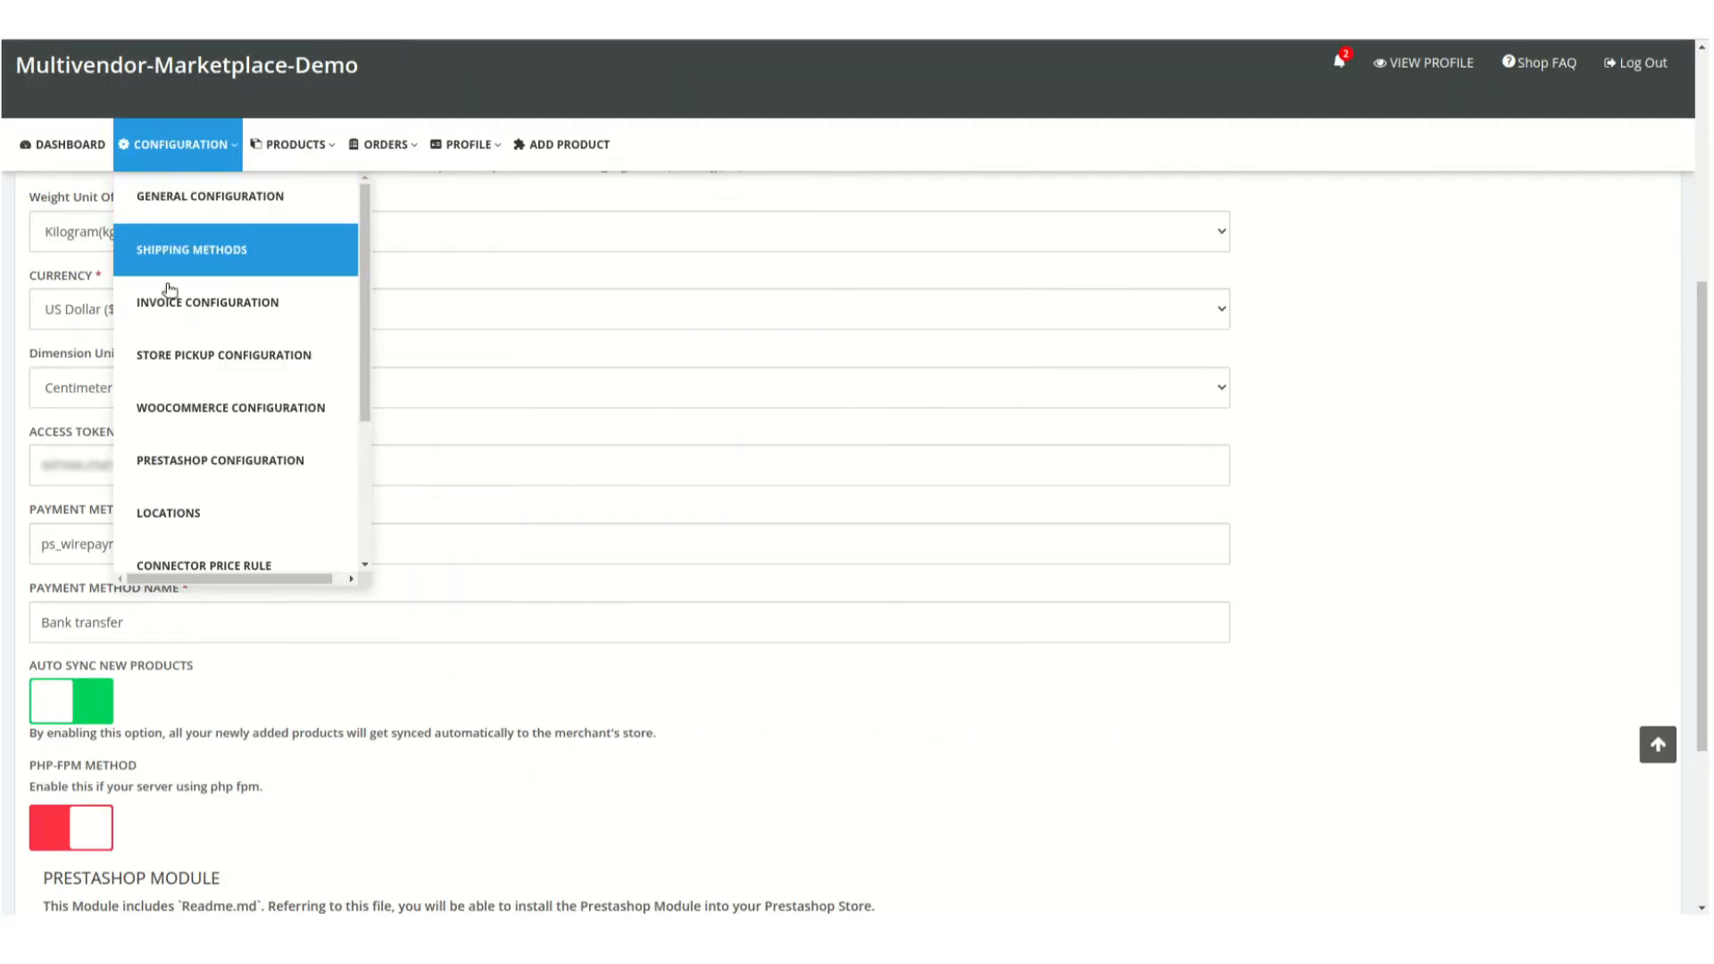
click(204, 476)
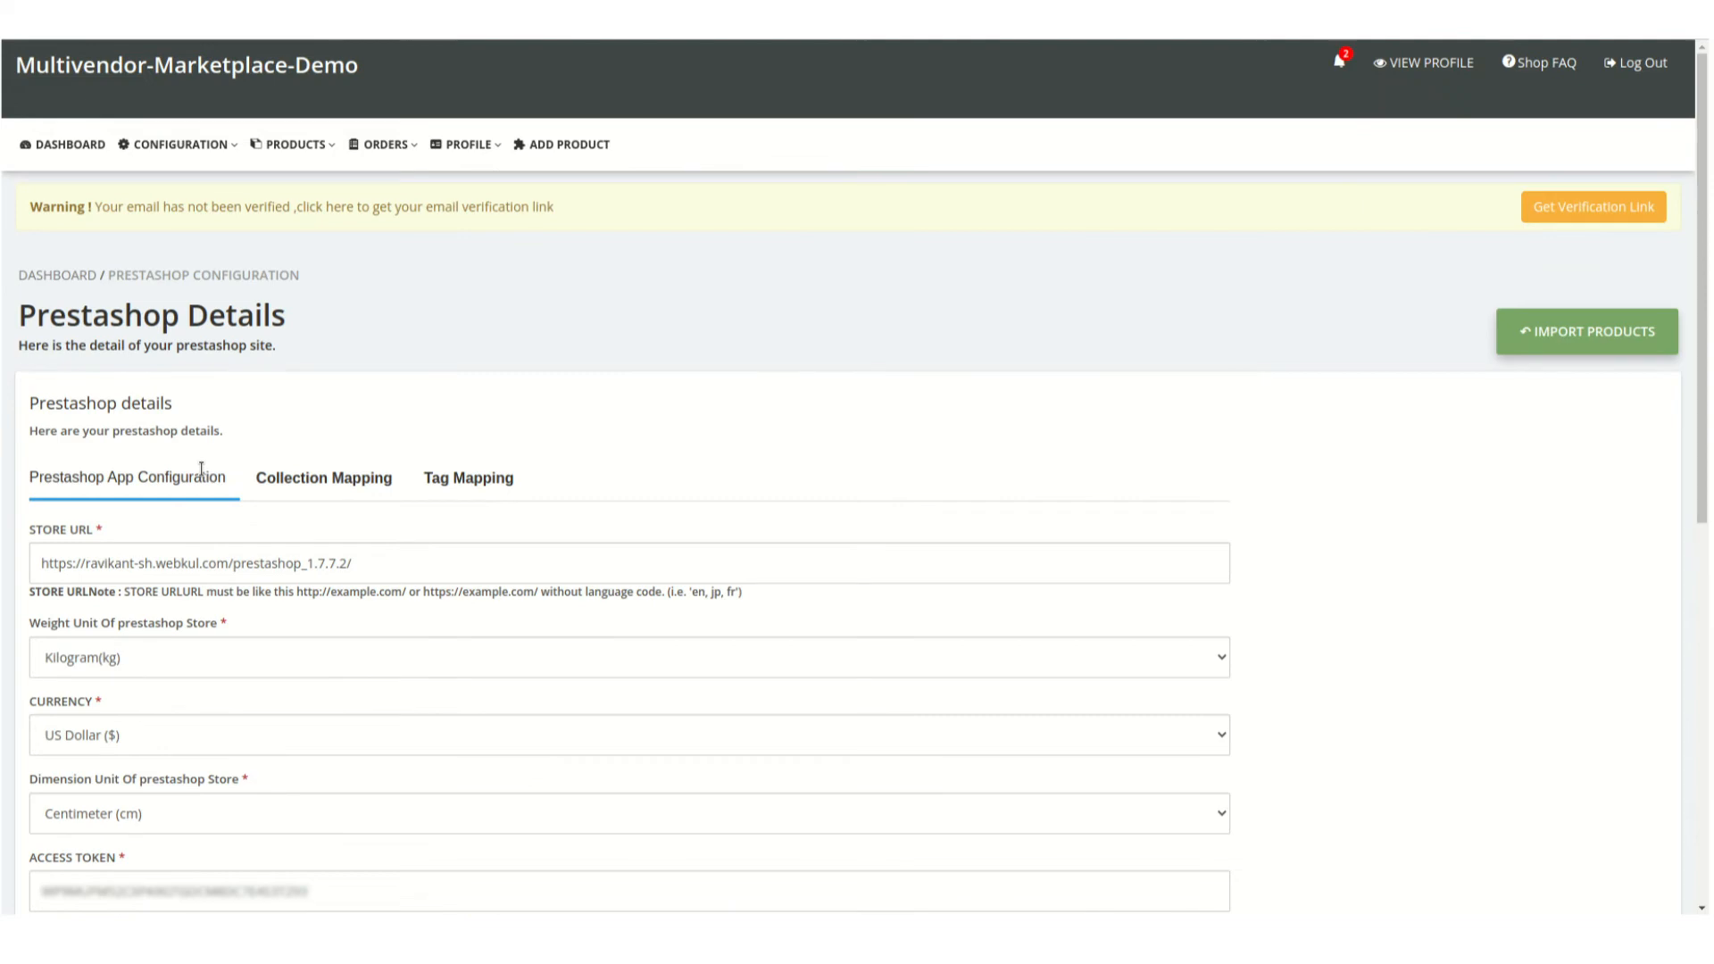
Review the Prestashop App Configuration fields, from store URL, units and currency to access token, payment method and sync options
scroll(200, 469, down, 2)
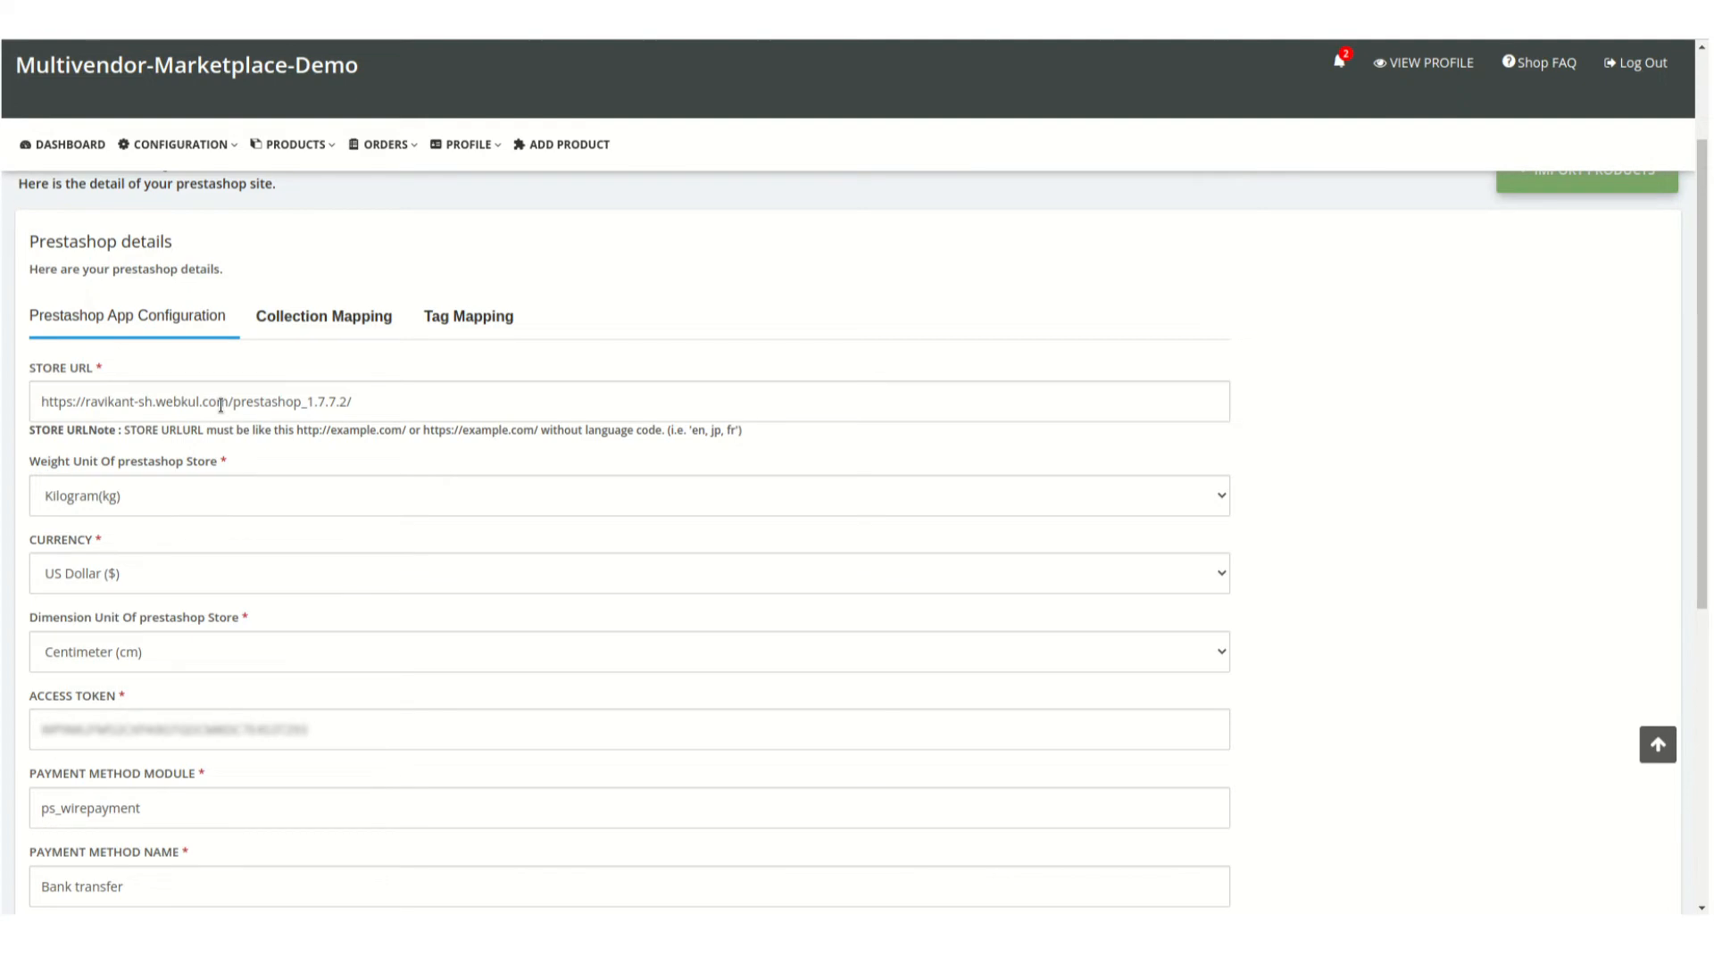
scroll(221, 404, down, 4)
scroll(221, 404, up, 1)
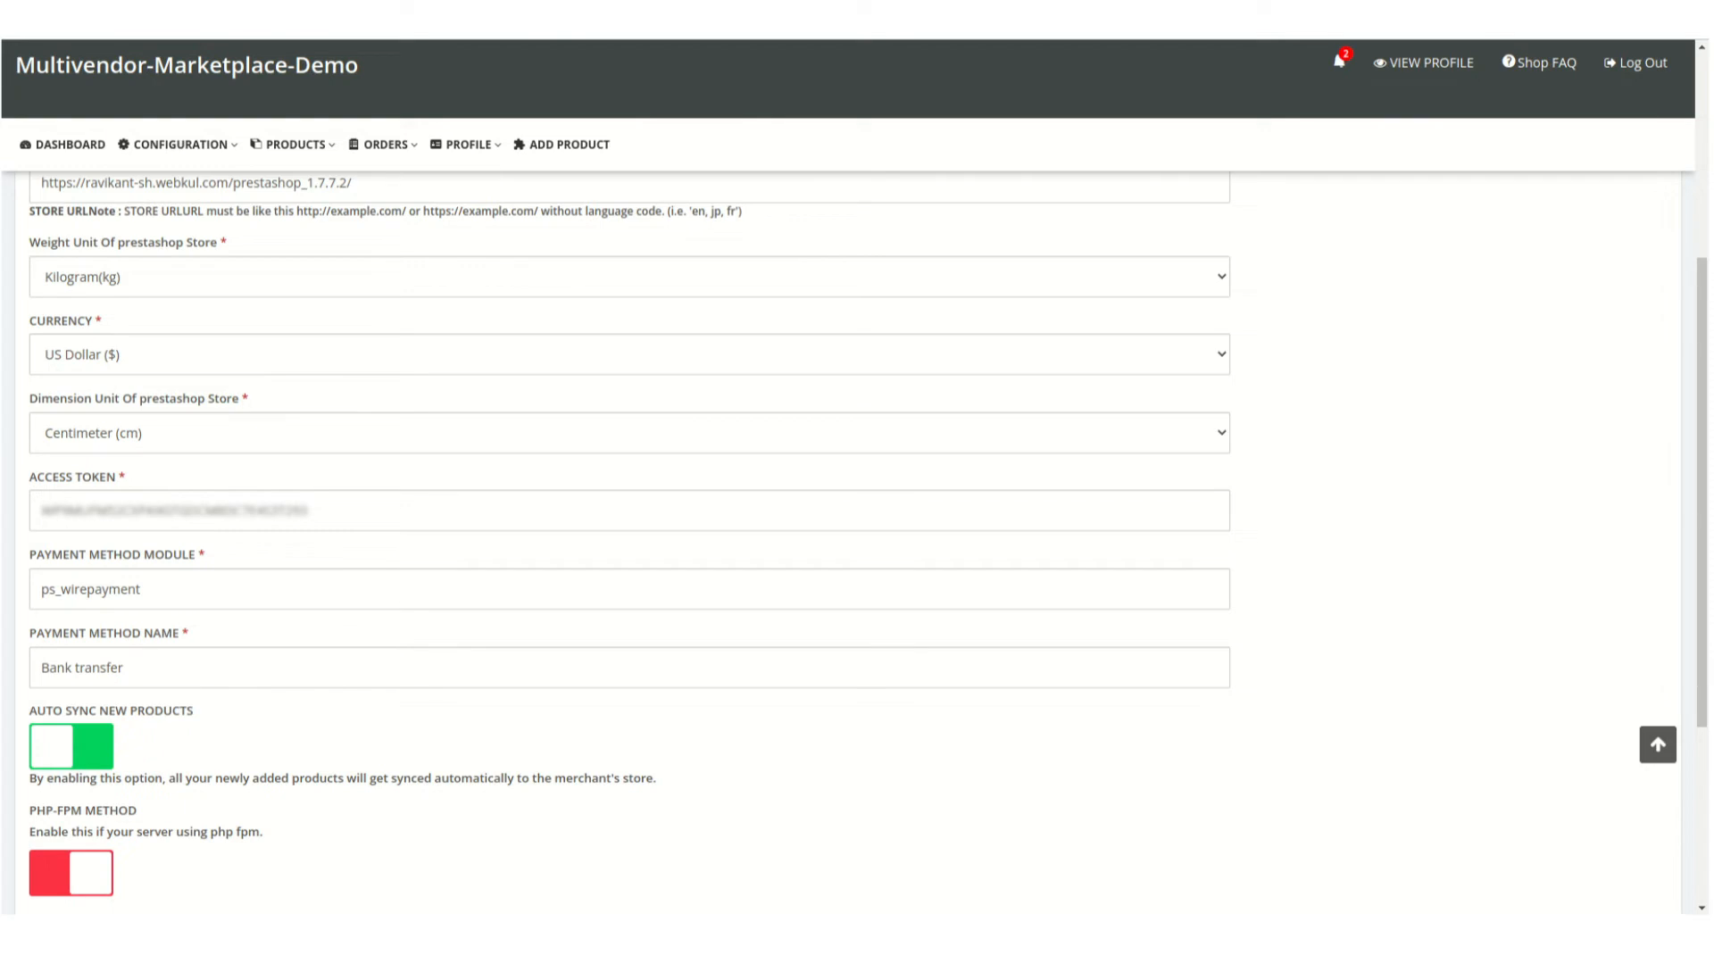
scroll(625, 535, down, 1)
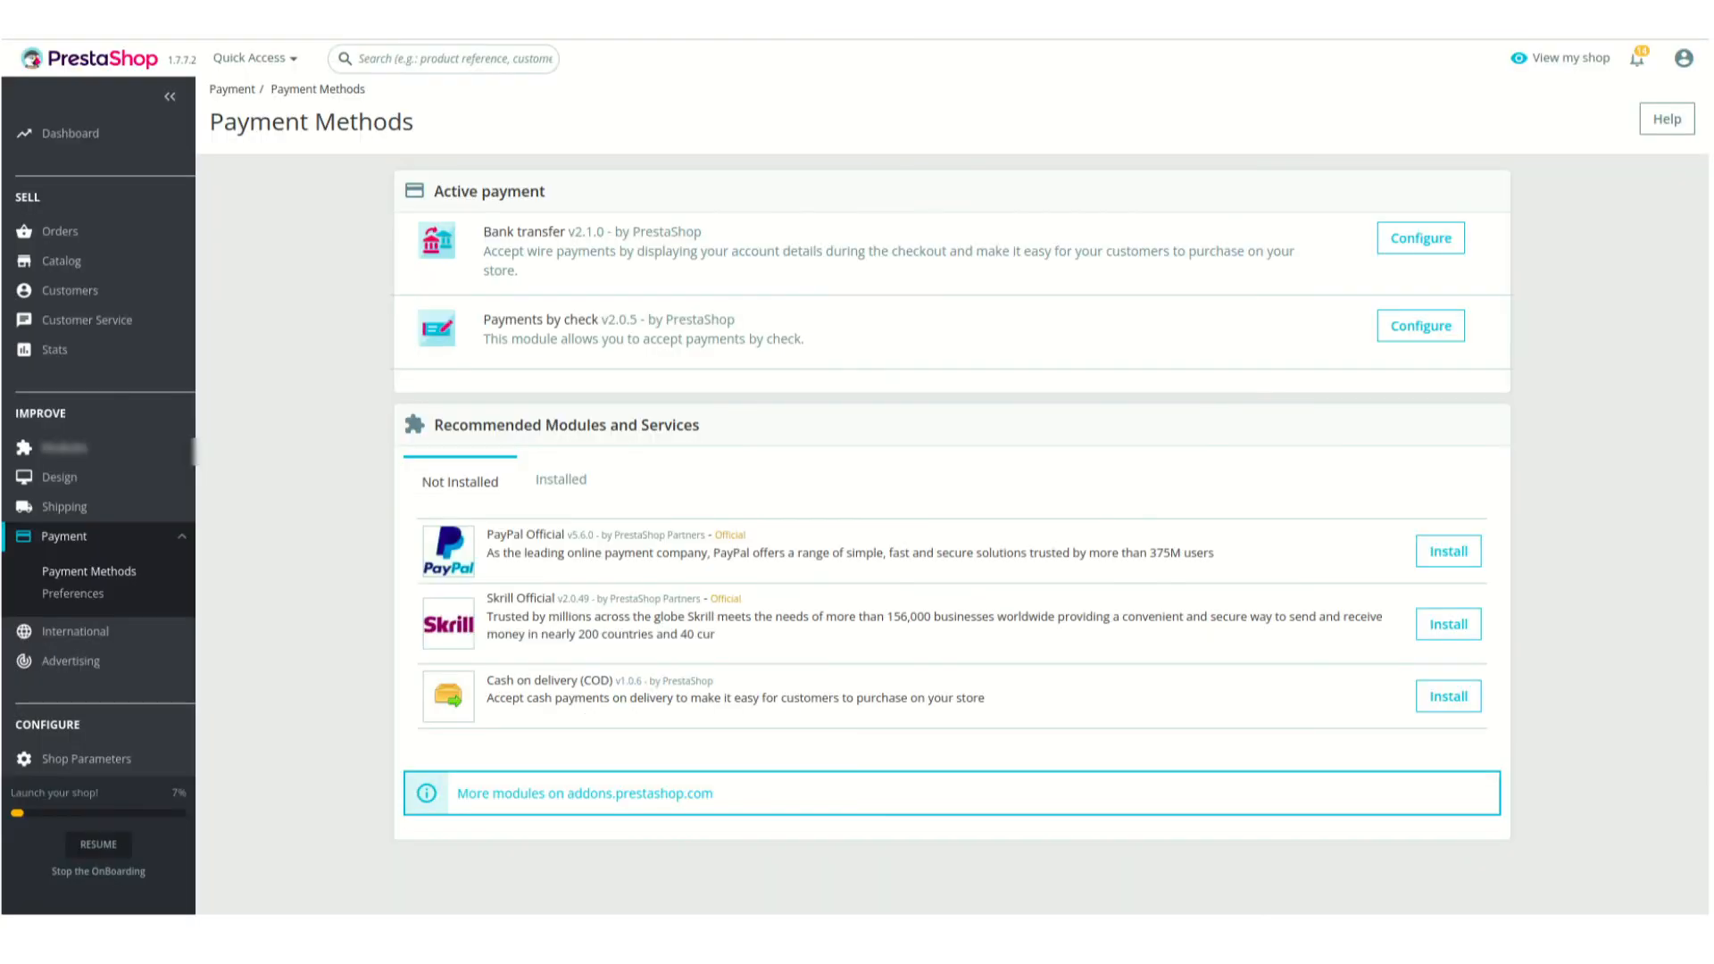
Open PrestaShop's Payment Methods page and compare the Bank transfer name with the seller panel's Payment Method Name field
click(65, 549)
click(64, 549)
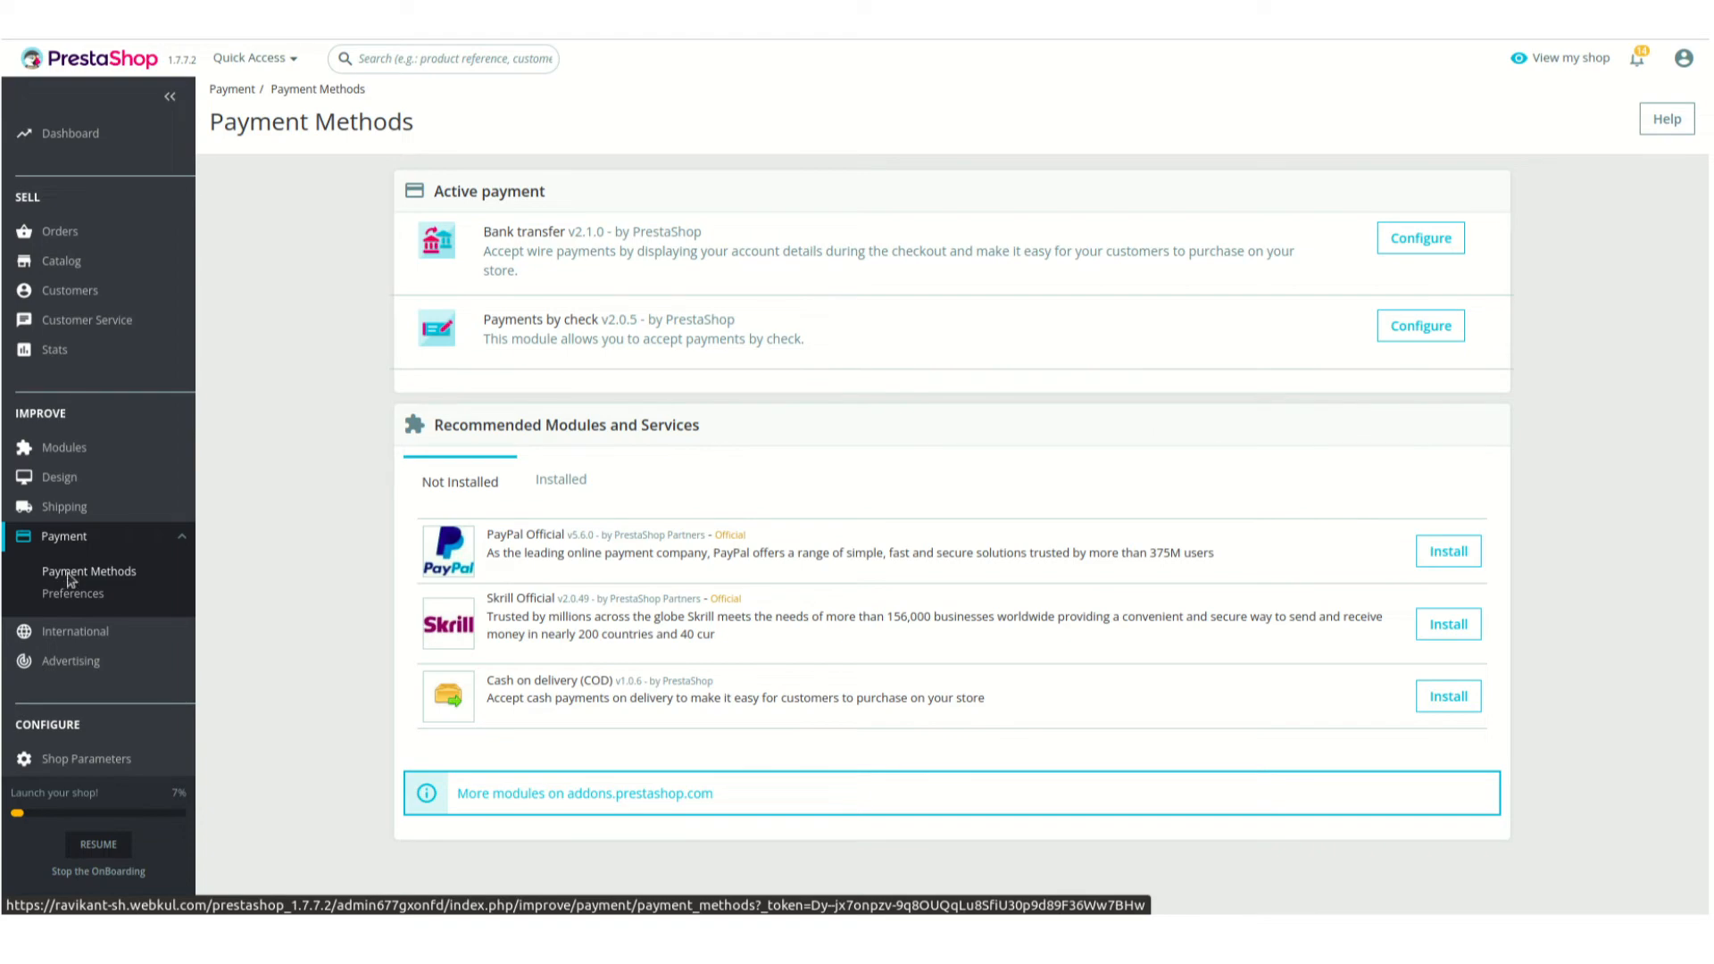
click(70, 576)
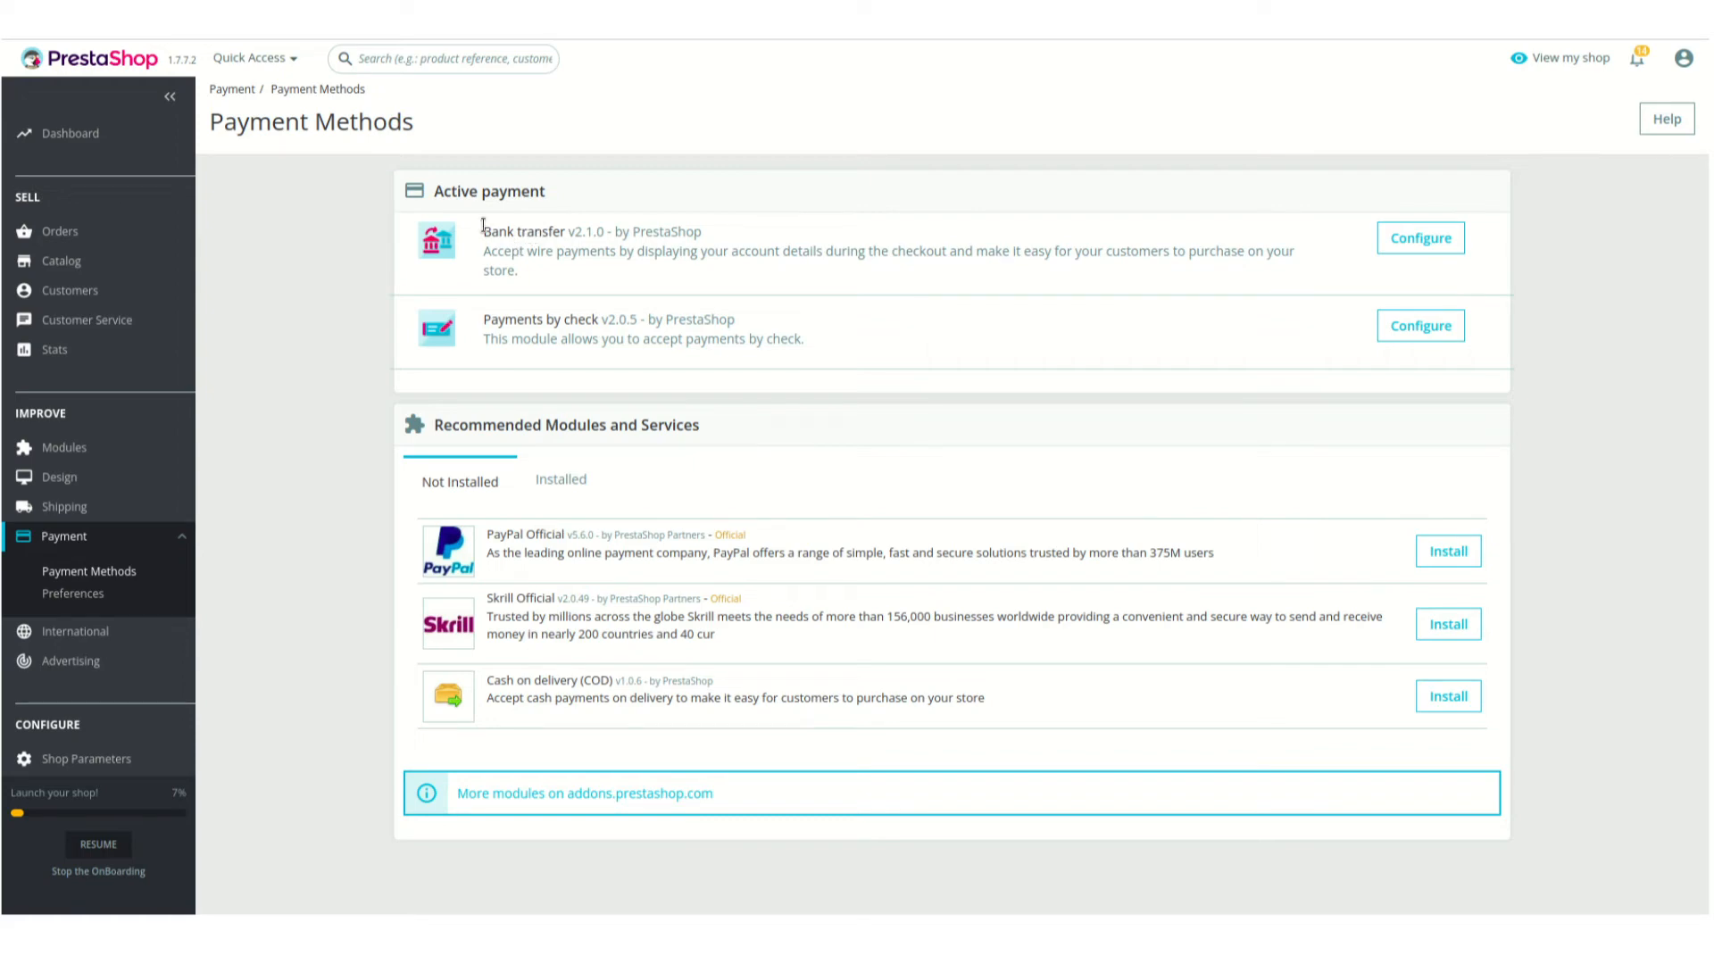
drag(483, 234, 539, 235)
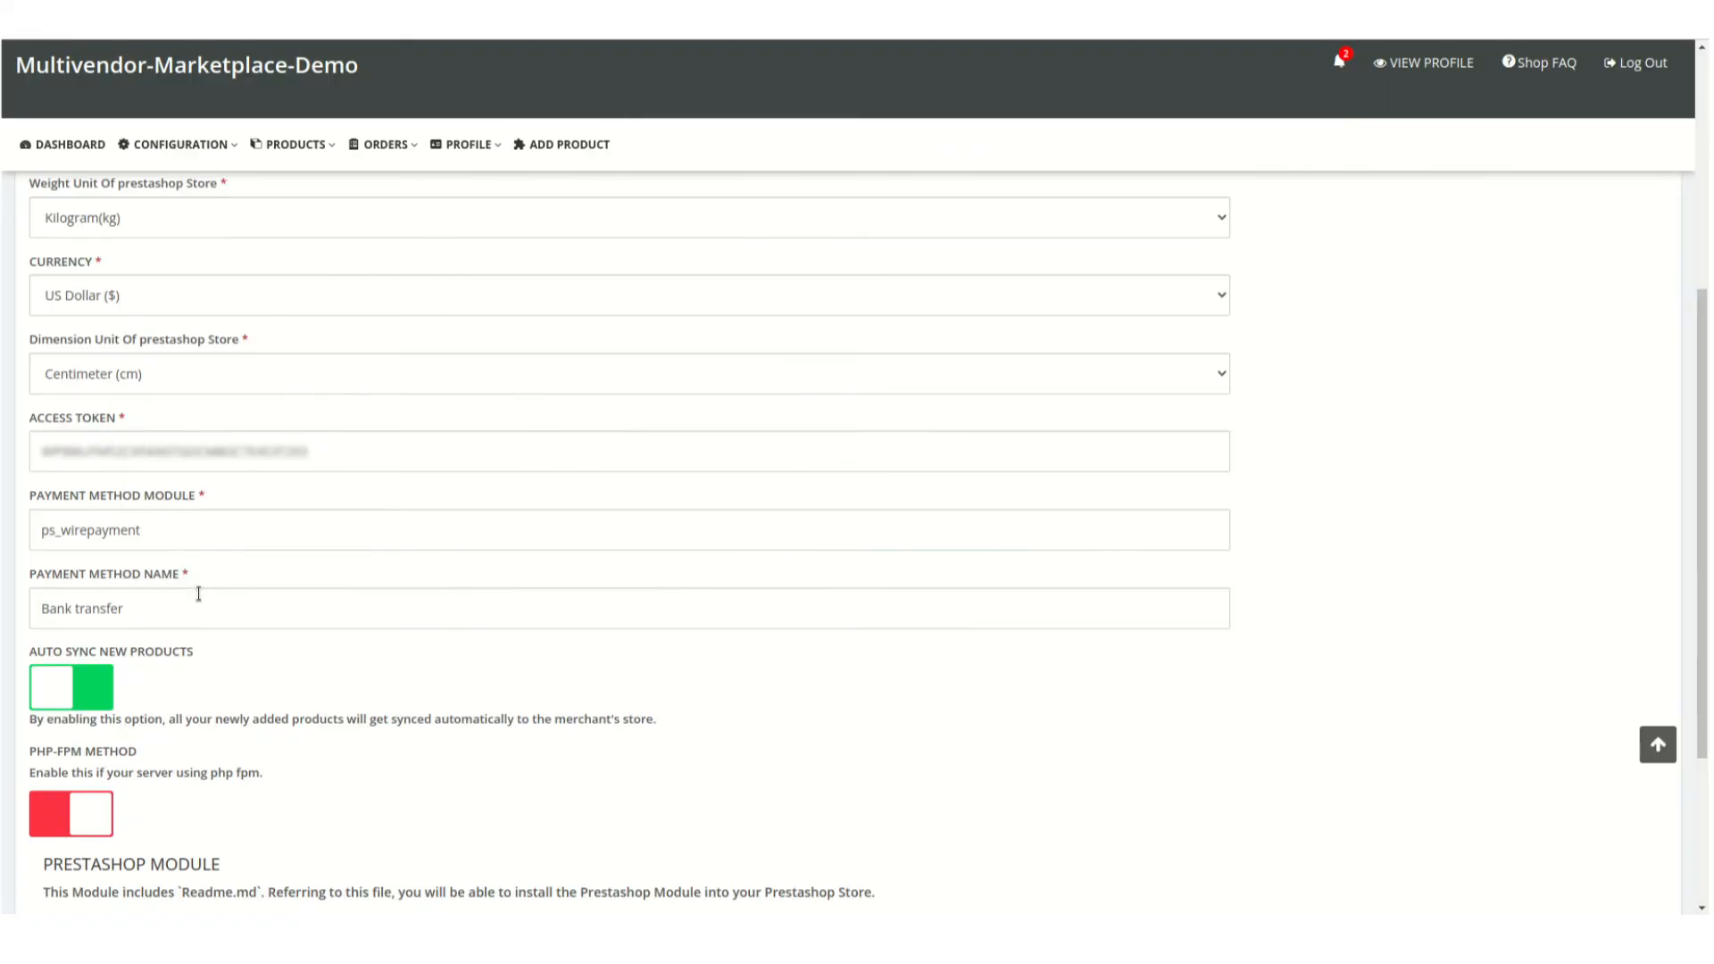
triple_click(199, 593)
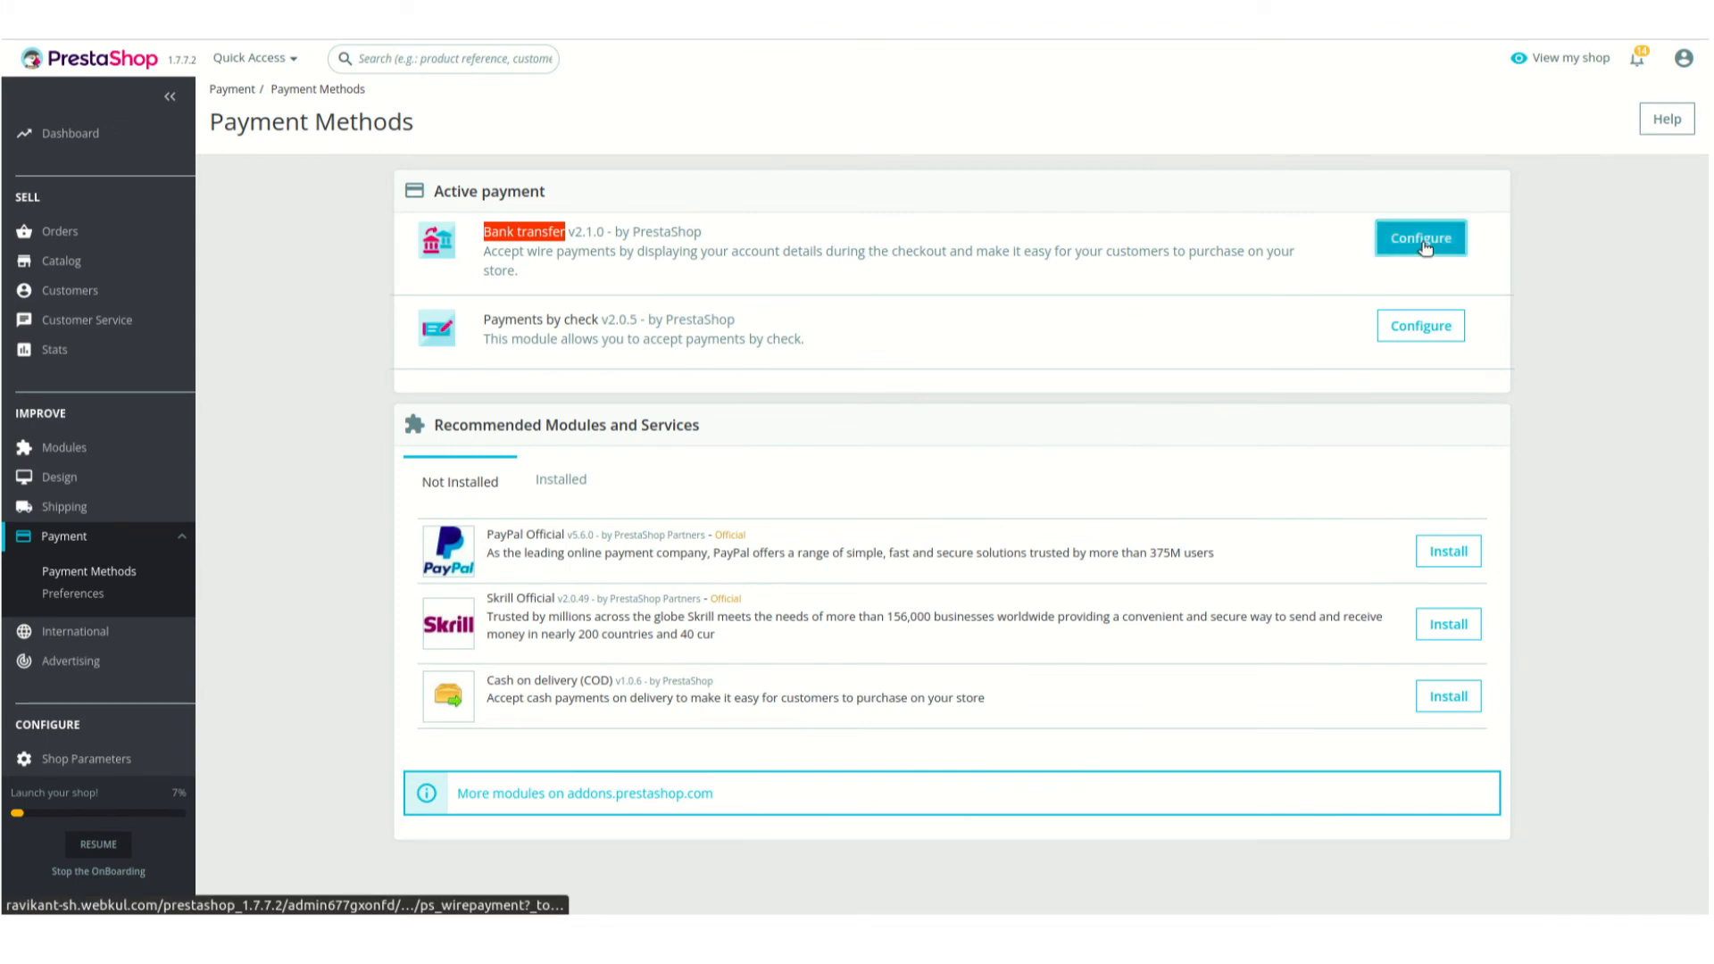
Open the Bank transfer module's configuration in PrestaShop and compare its technical name with the seller panel's Payment Method Module field
click(1423, 244)
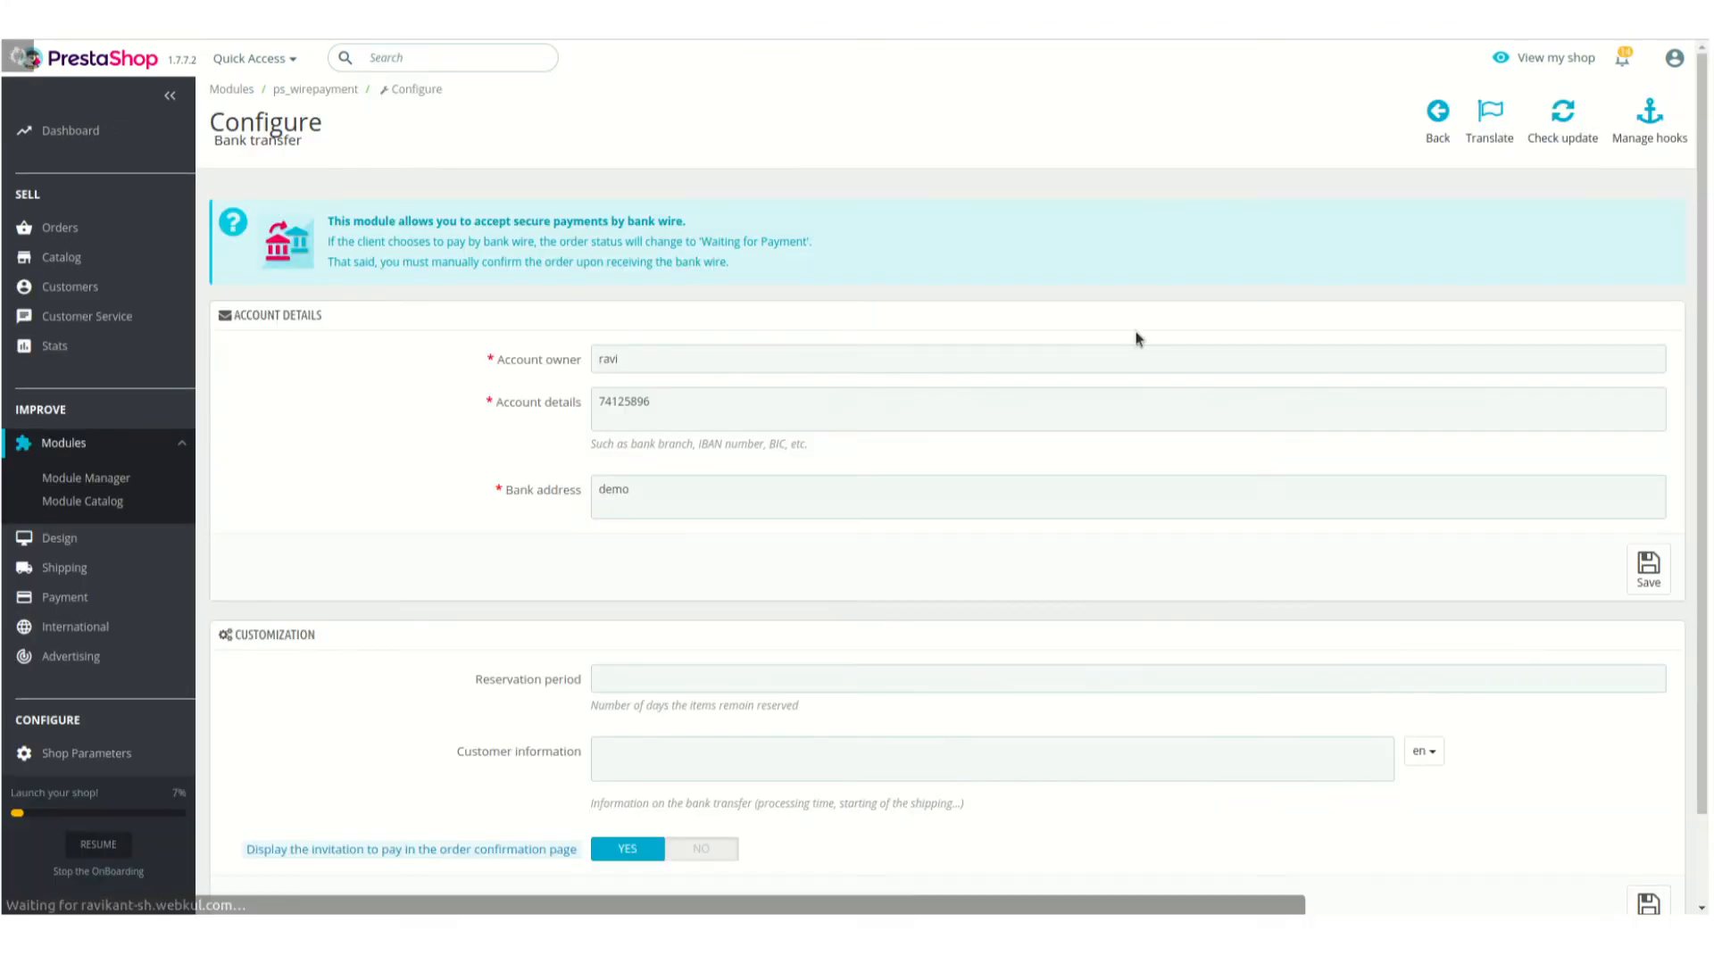
triple_click(299, 91)
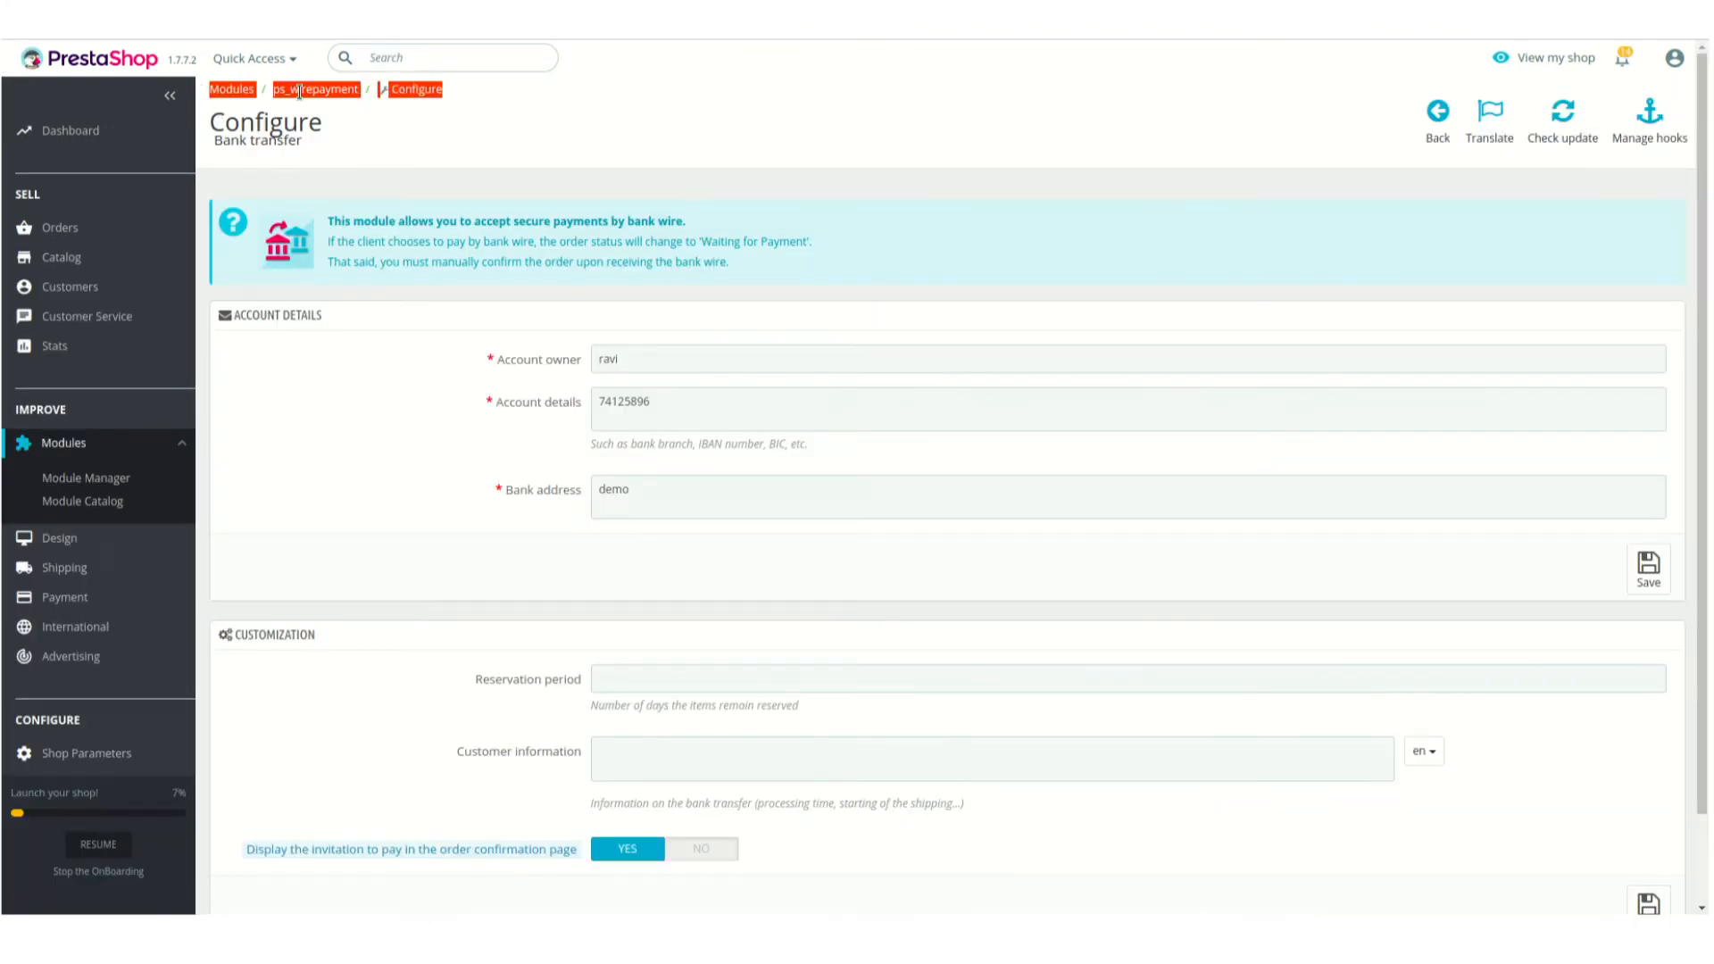
double_click(299, 92)
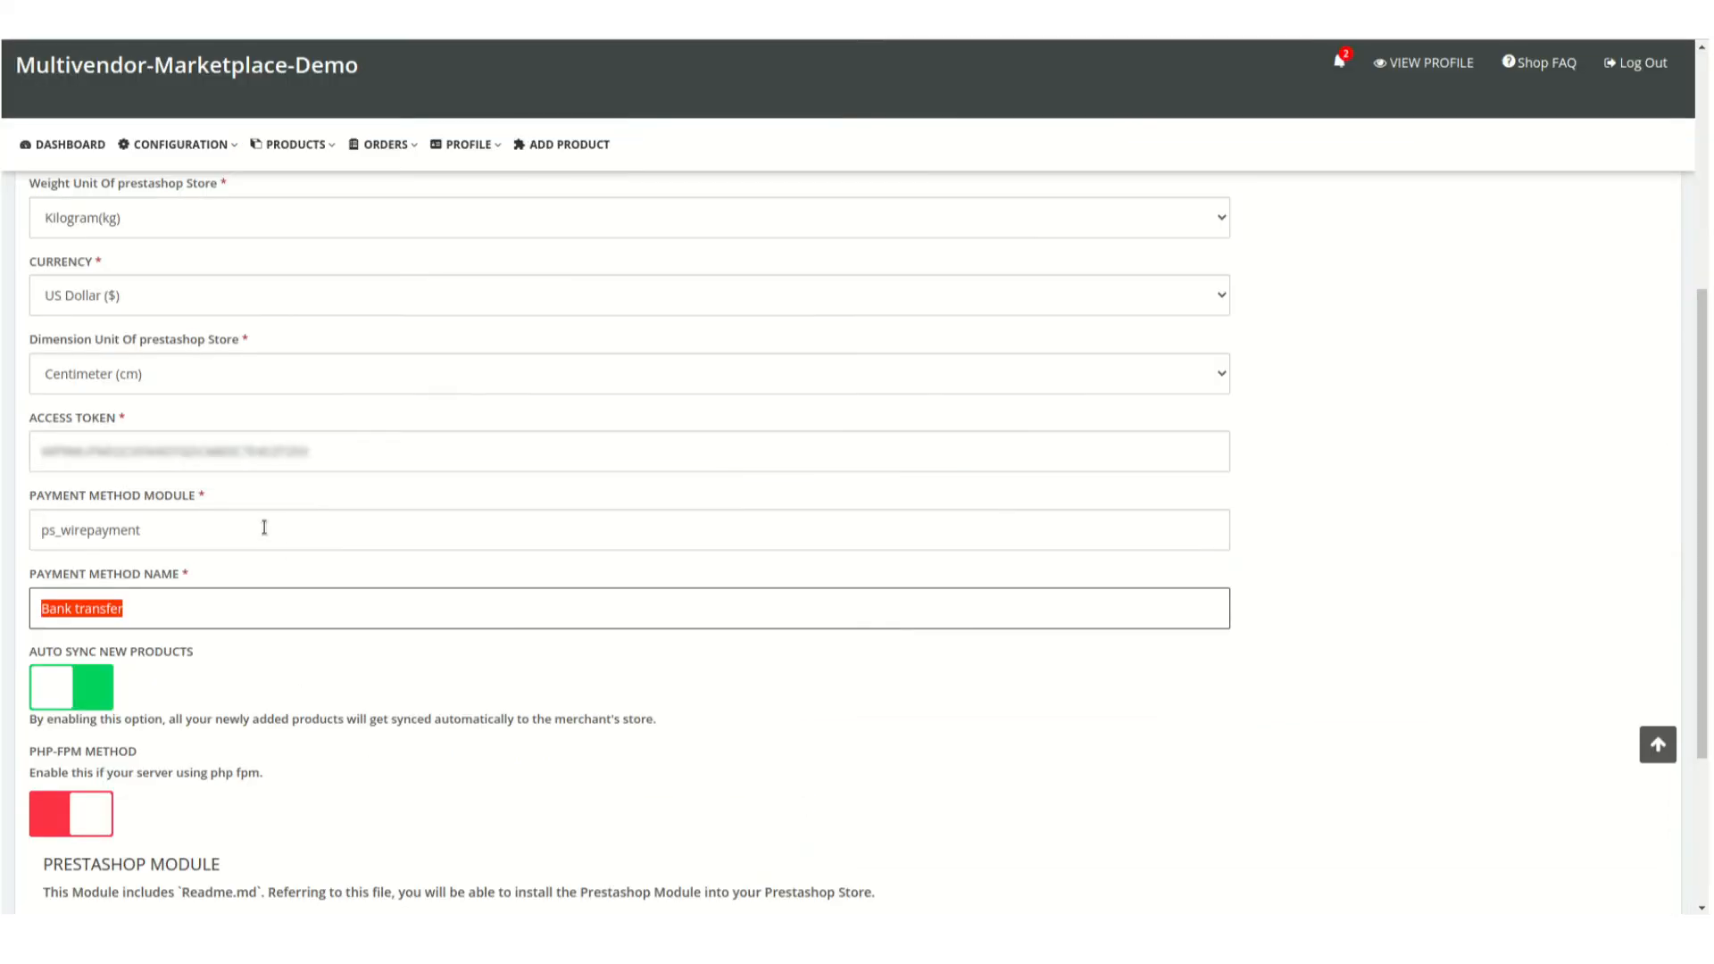
double_click(264, 527)
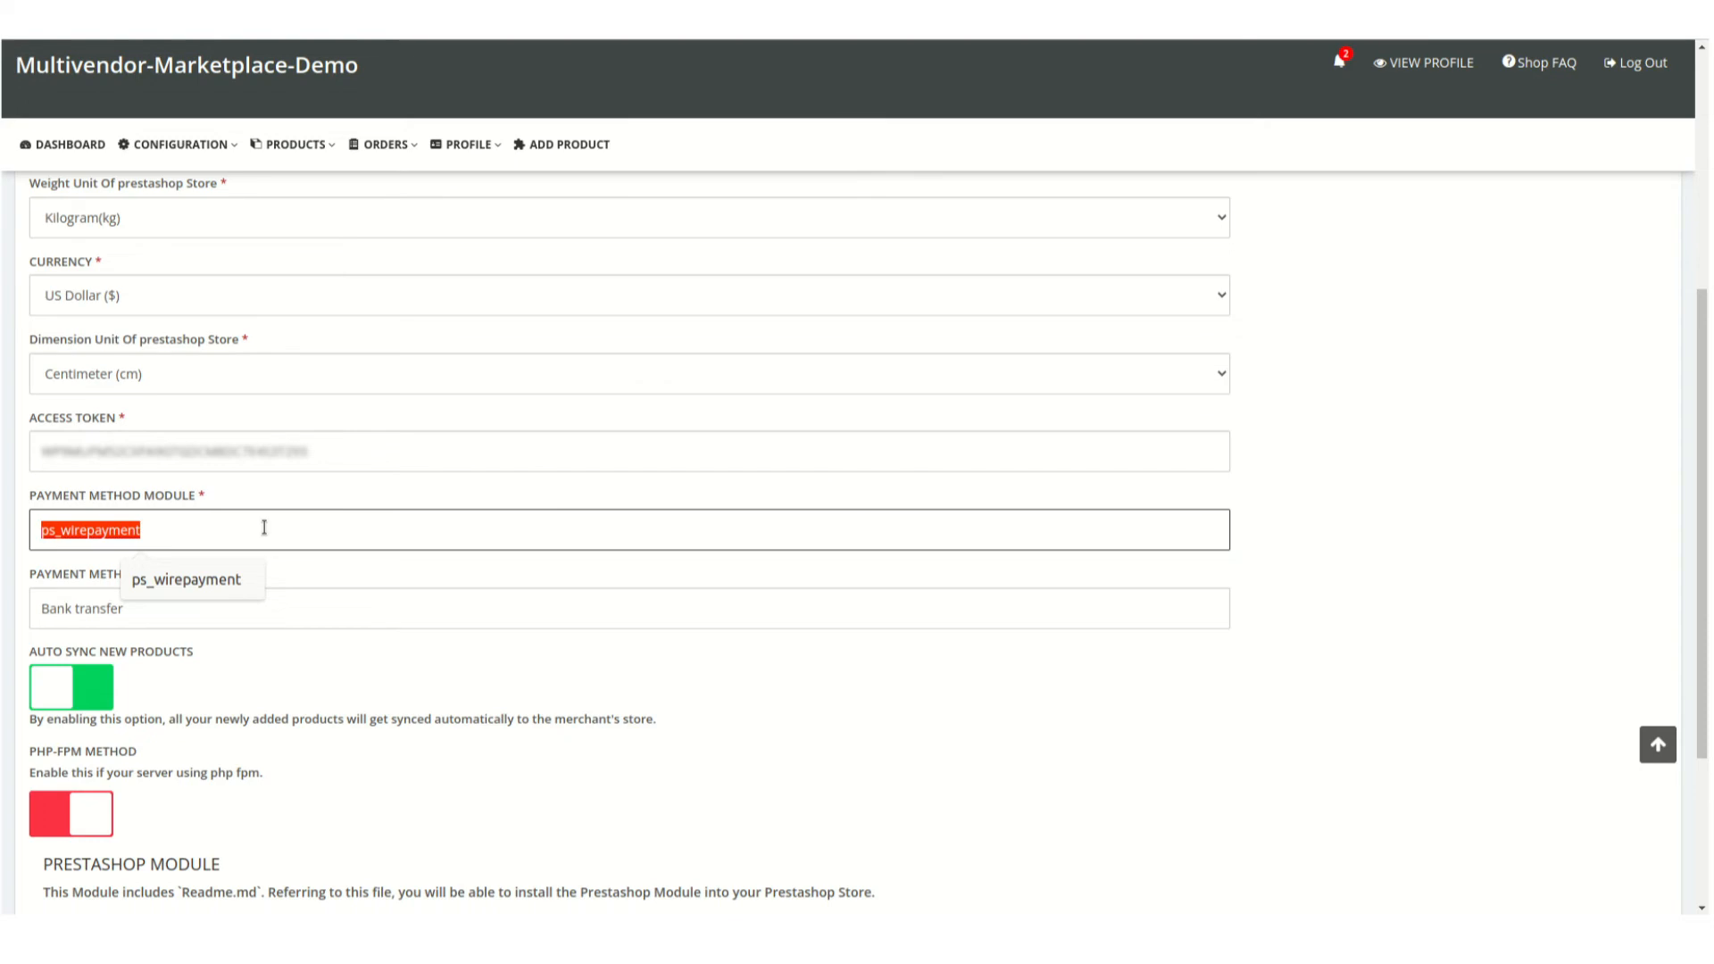
Save the Prestashop App Configuration in the seller panel
scroll(264, 527, down, 2)
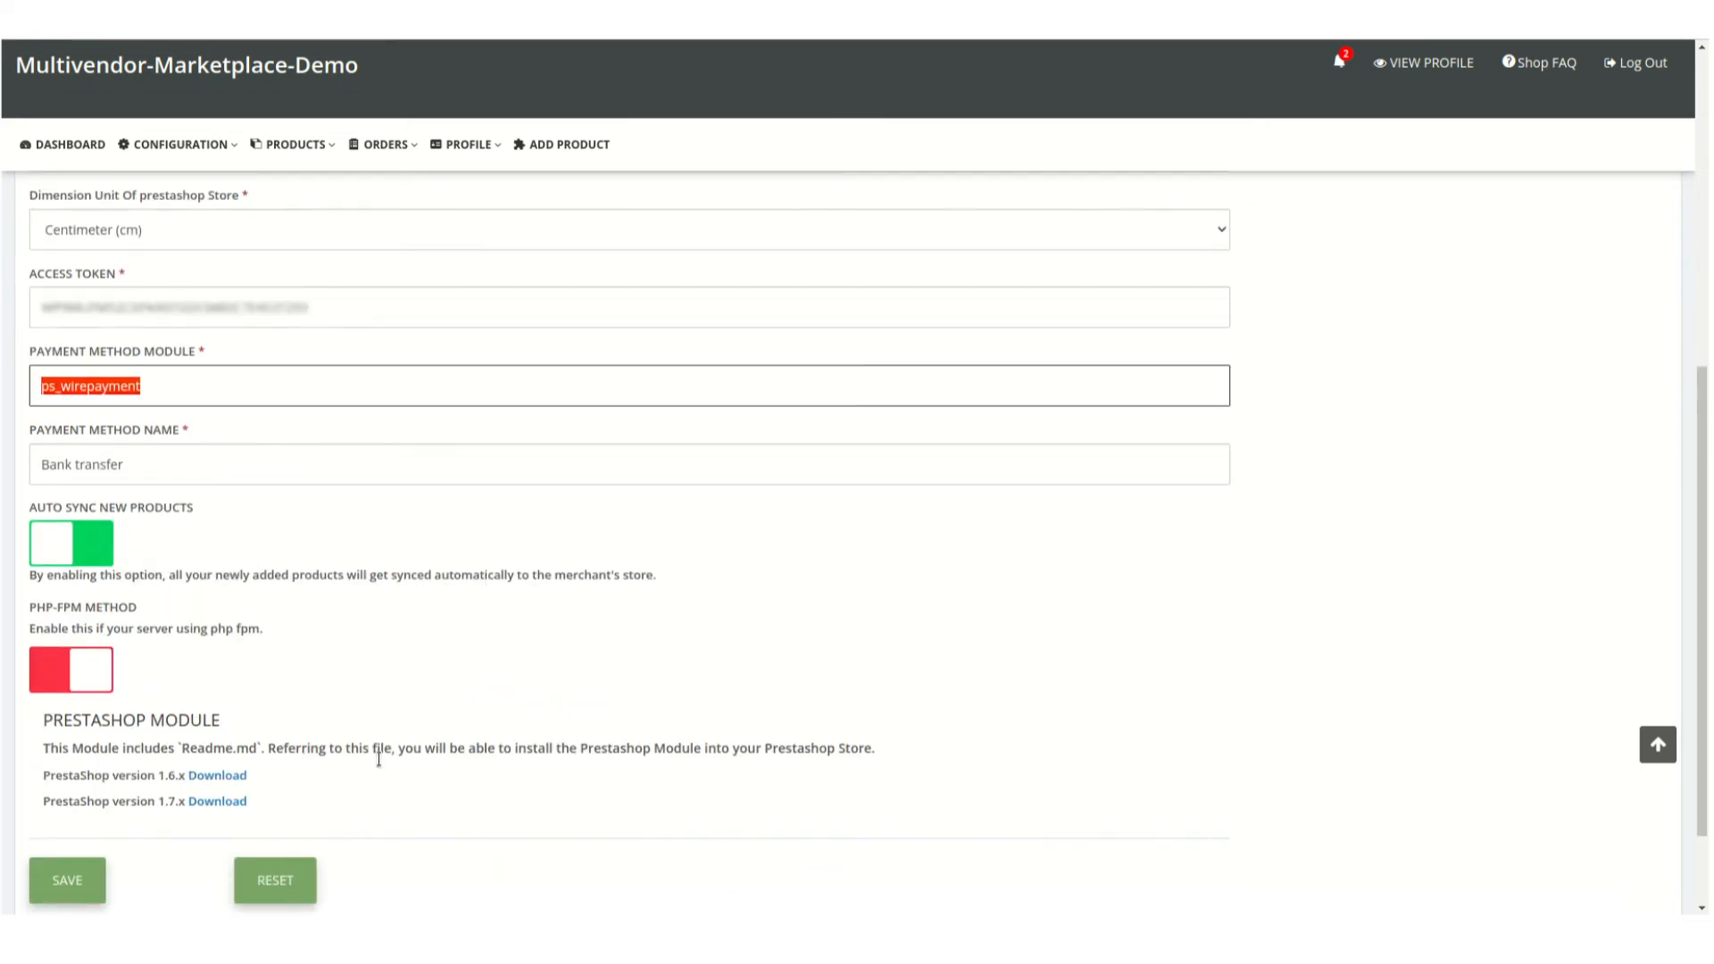
scroll(374, 753, down, 2)
click(82, 769)
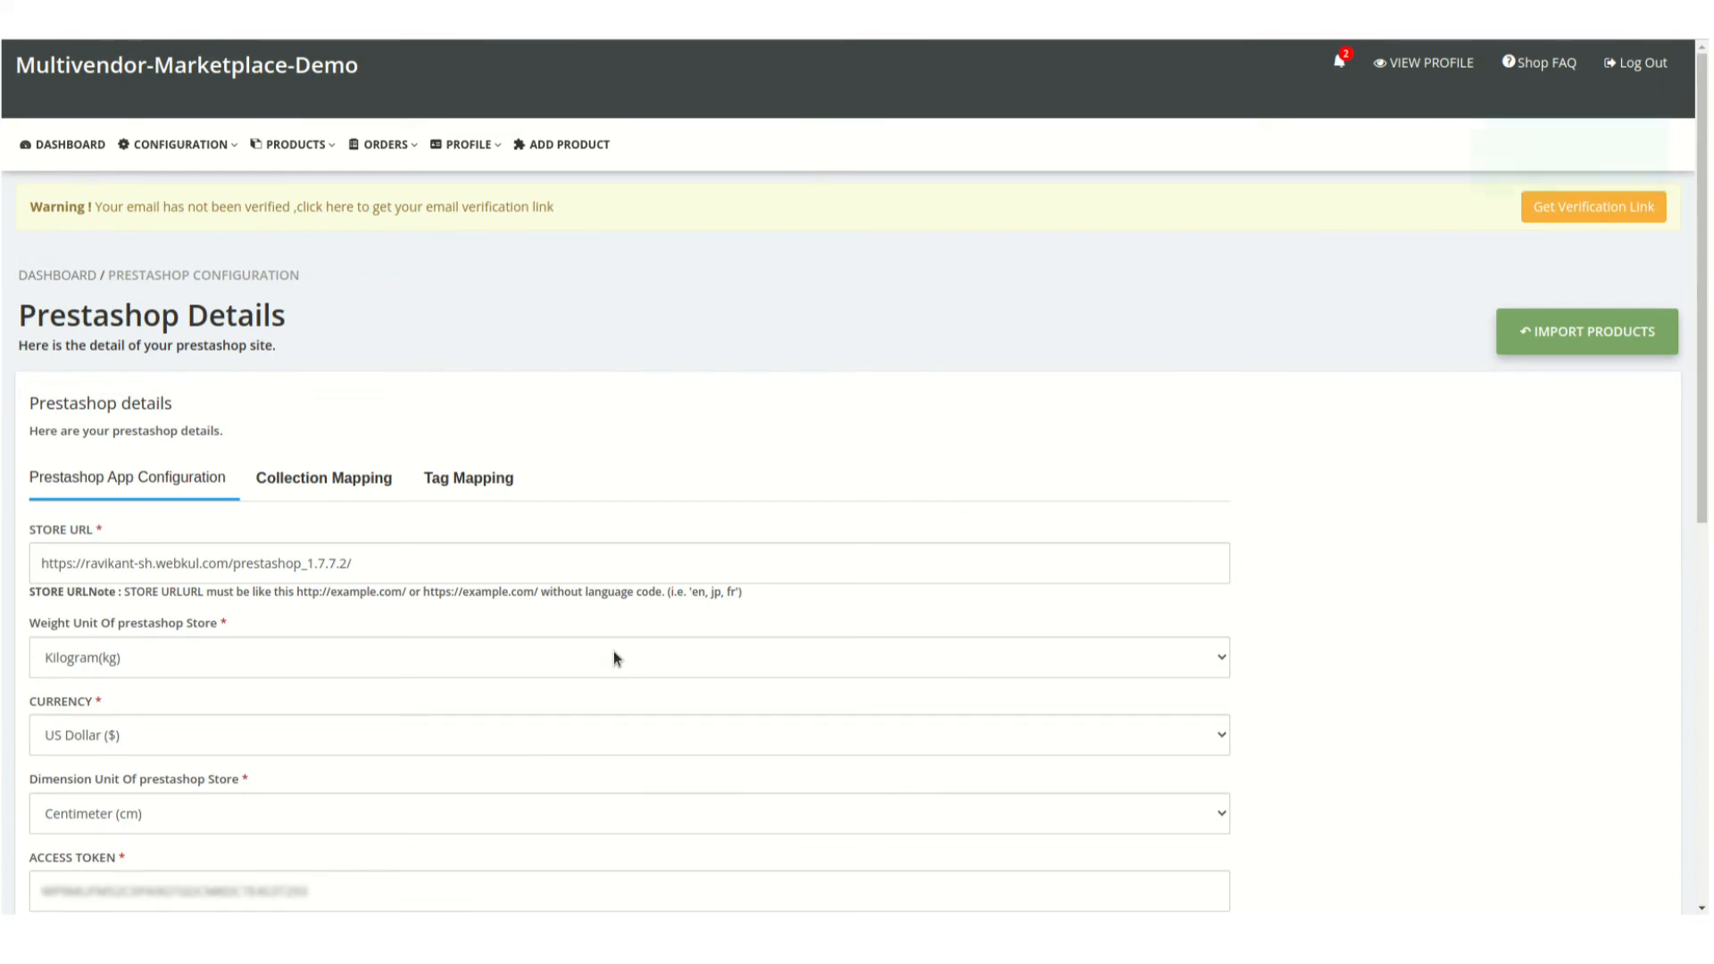
scroll(616, 639, down, 8)
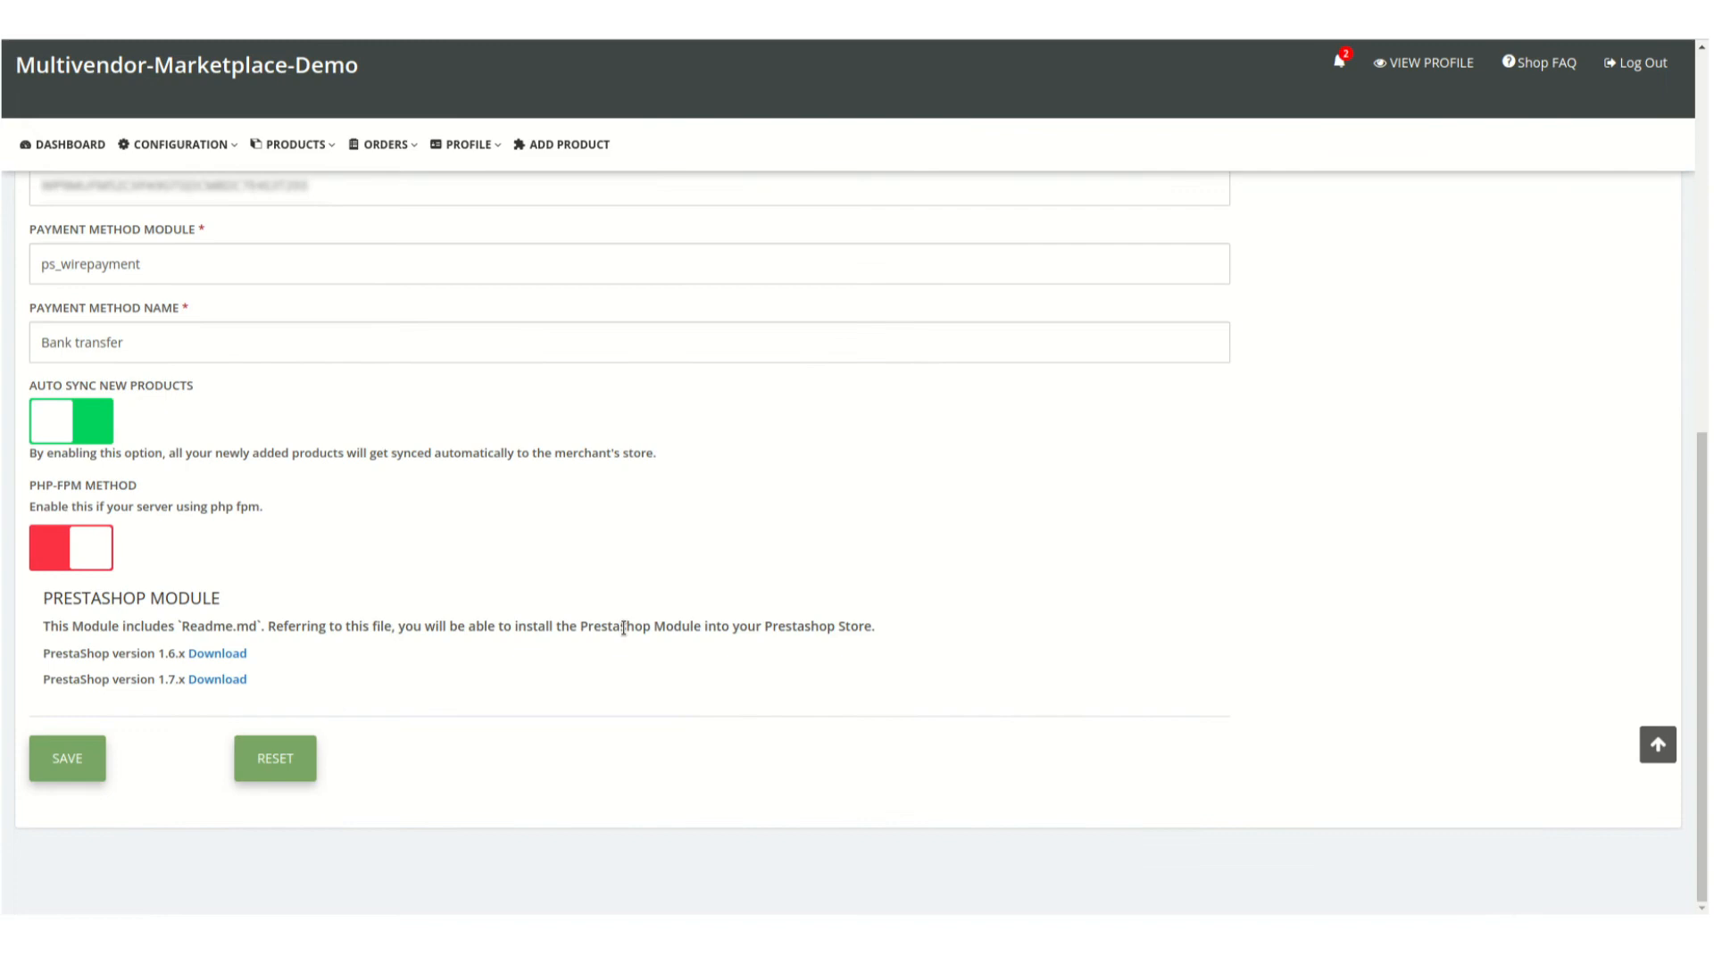
scroll(644, 575, up, 8)
scroll(644, 576, down, 5)
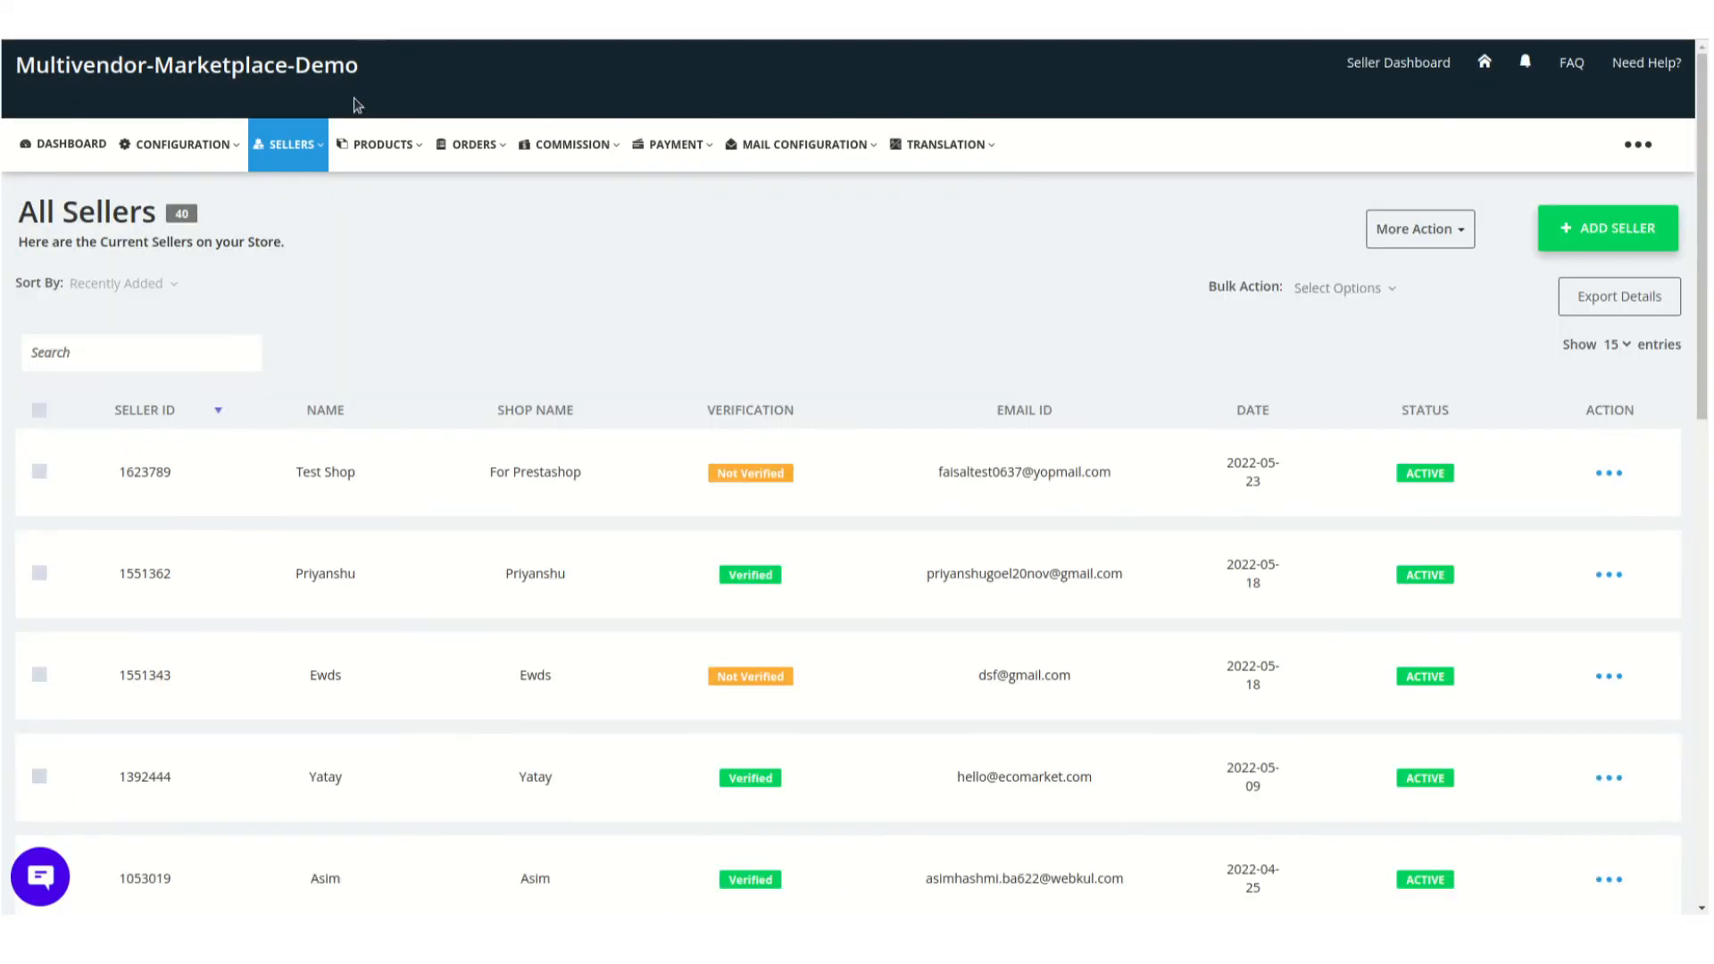
mouse_move(187, 150)
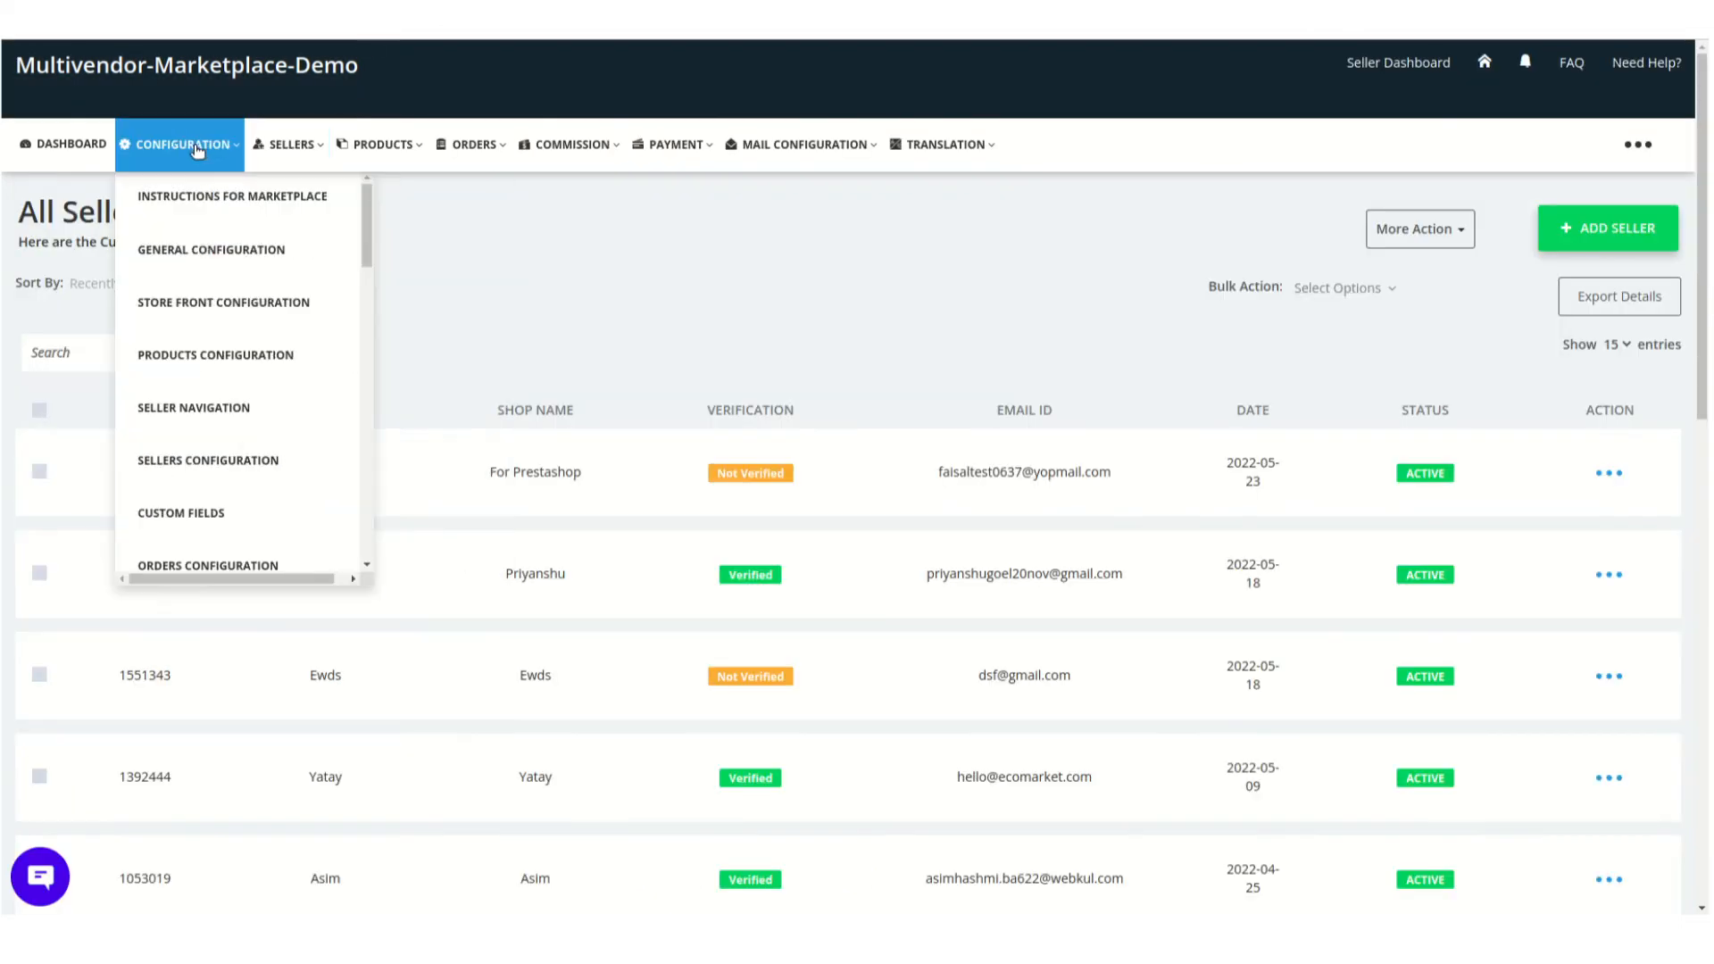
scroll(250, 474, down, 2)
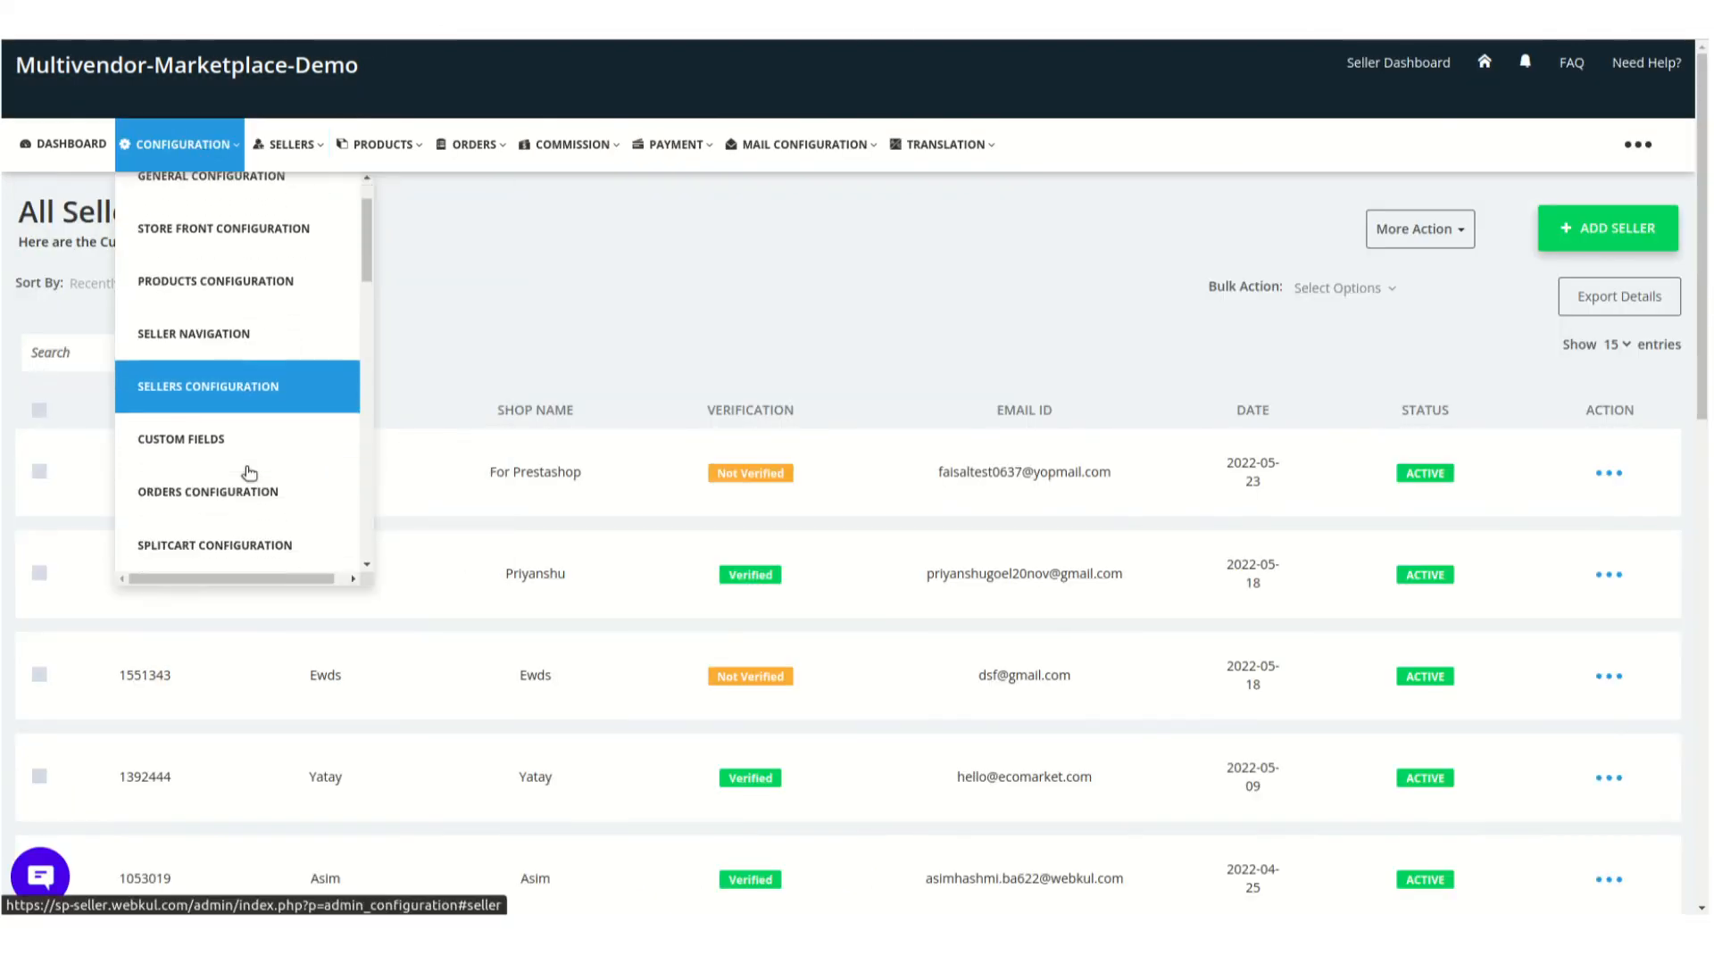
scroll(250, 473, down, 5)
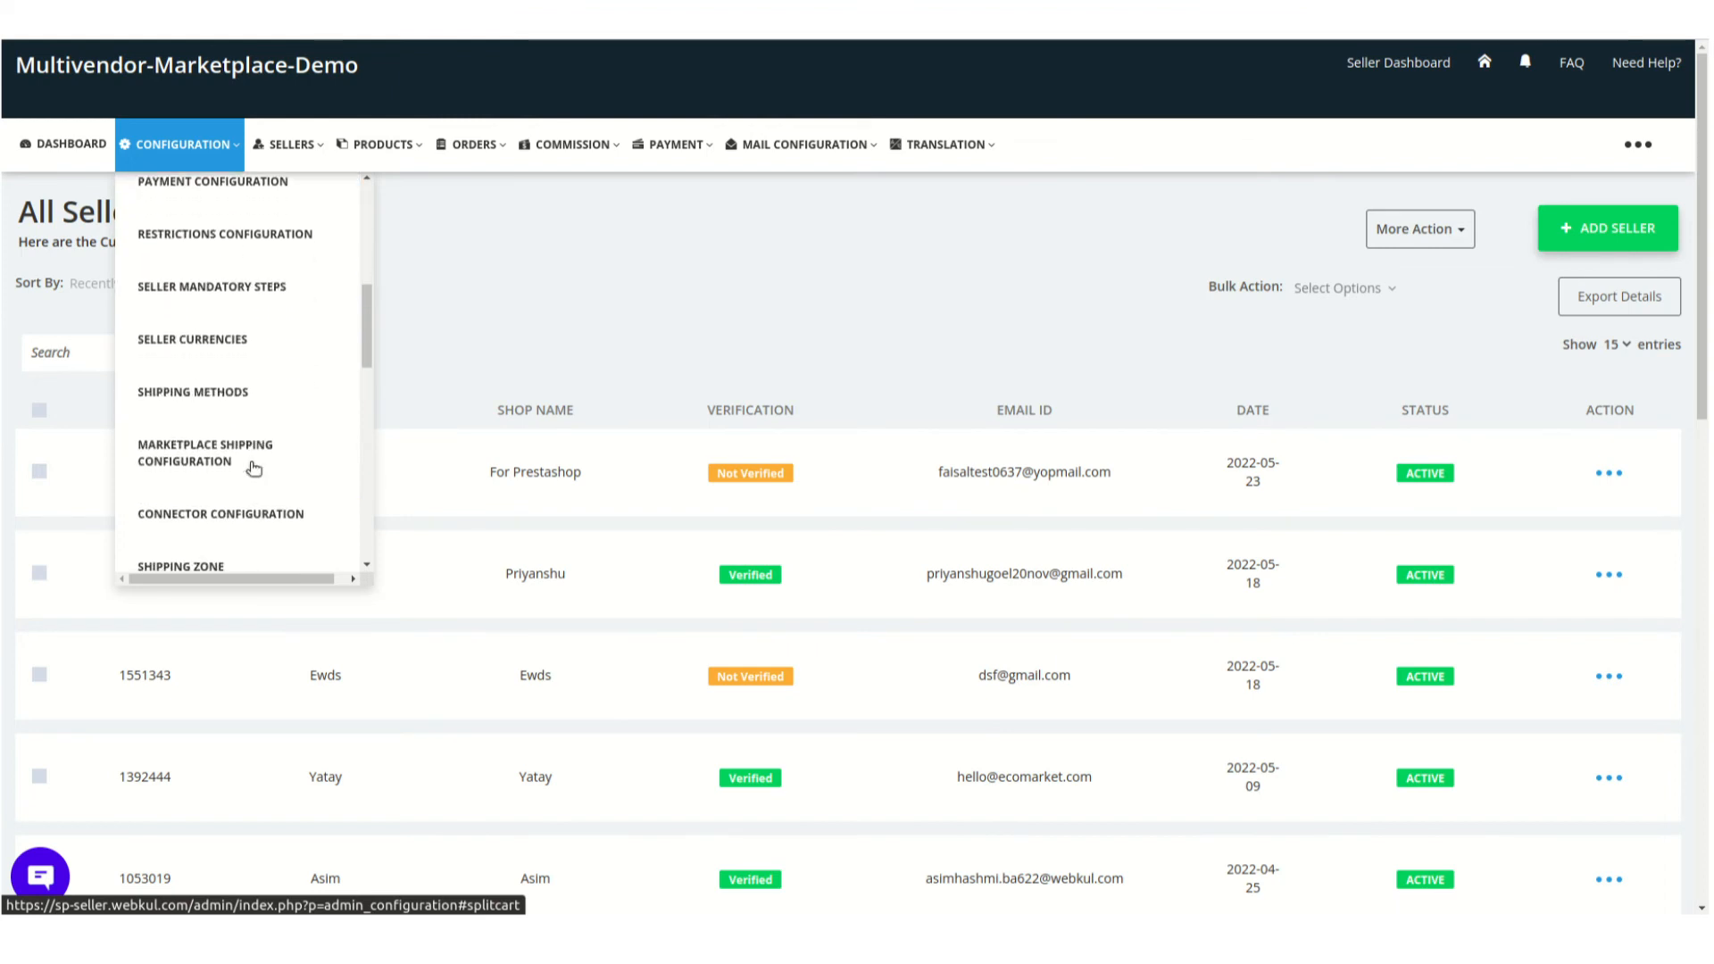
scroll(253, 468, up, 8)
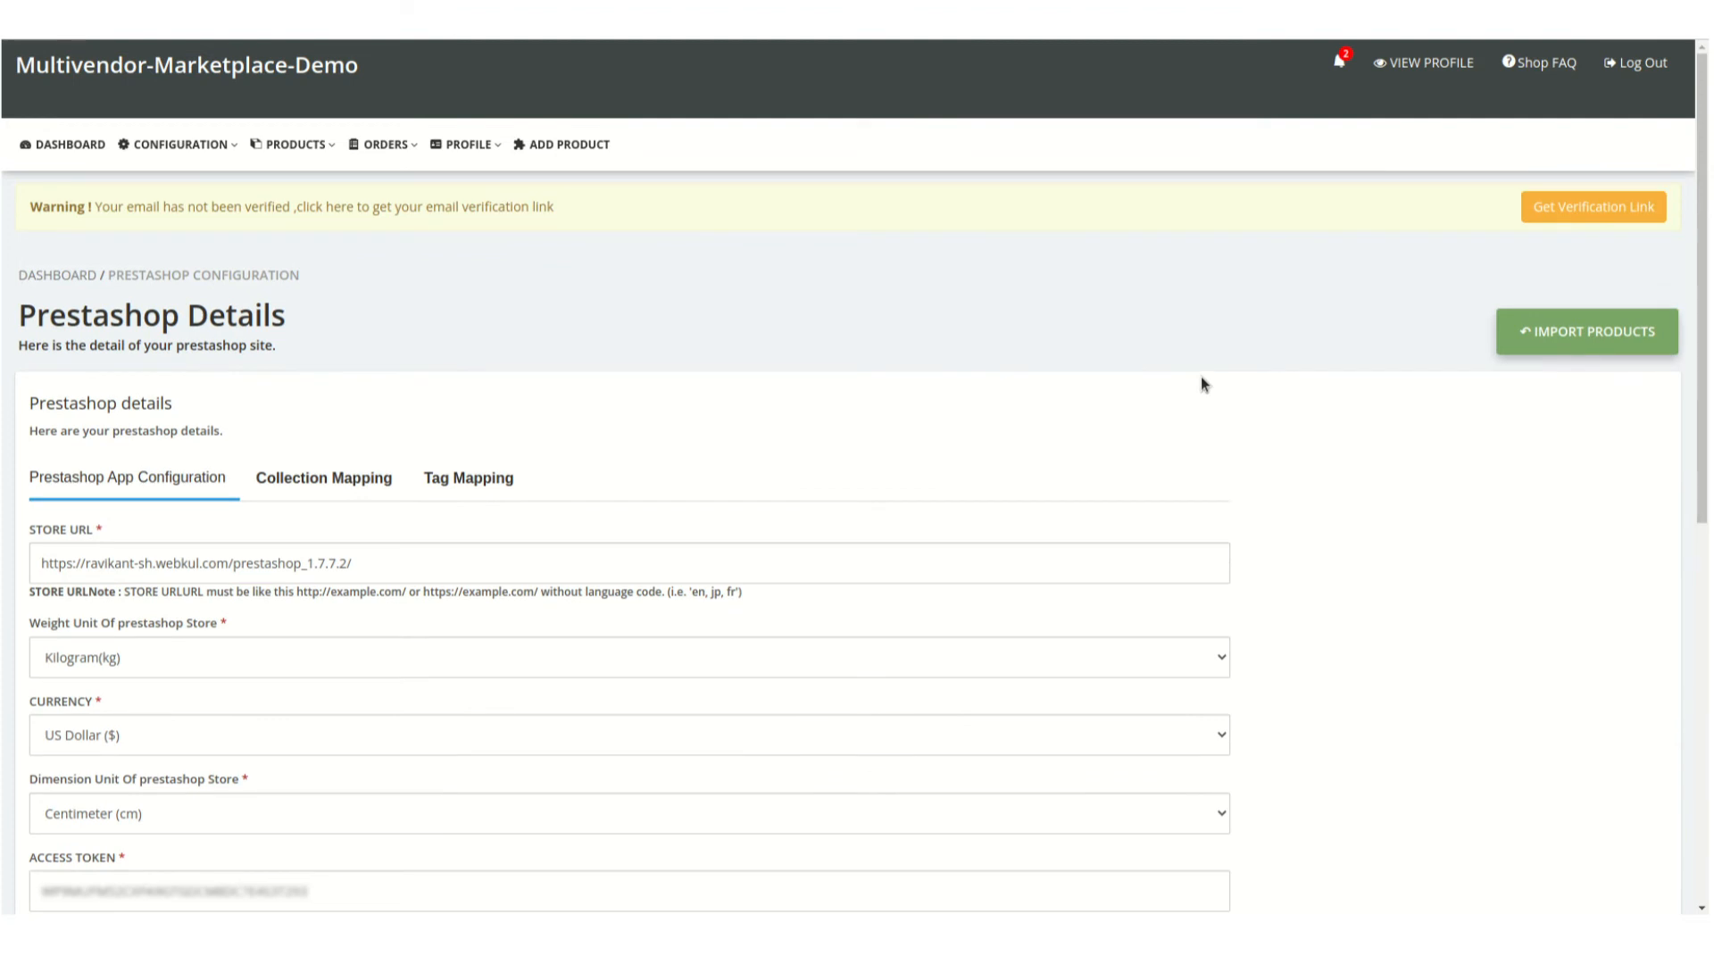
Open the seller's PrestaShop product import page and look over its duration, product ID and range import methods
click(1530, 327)
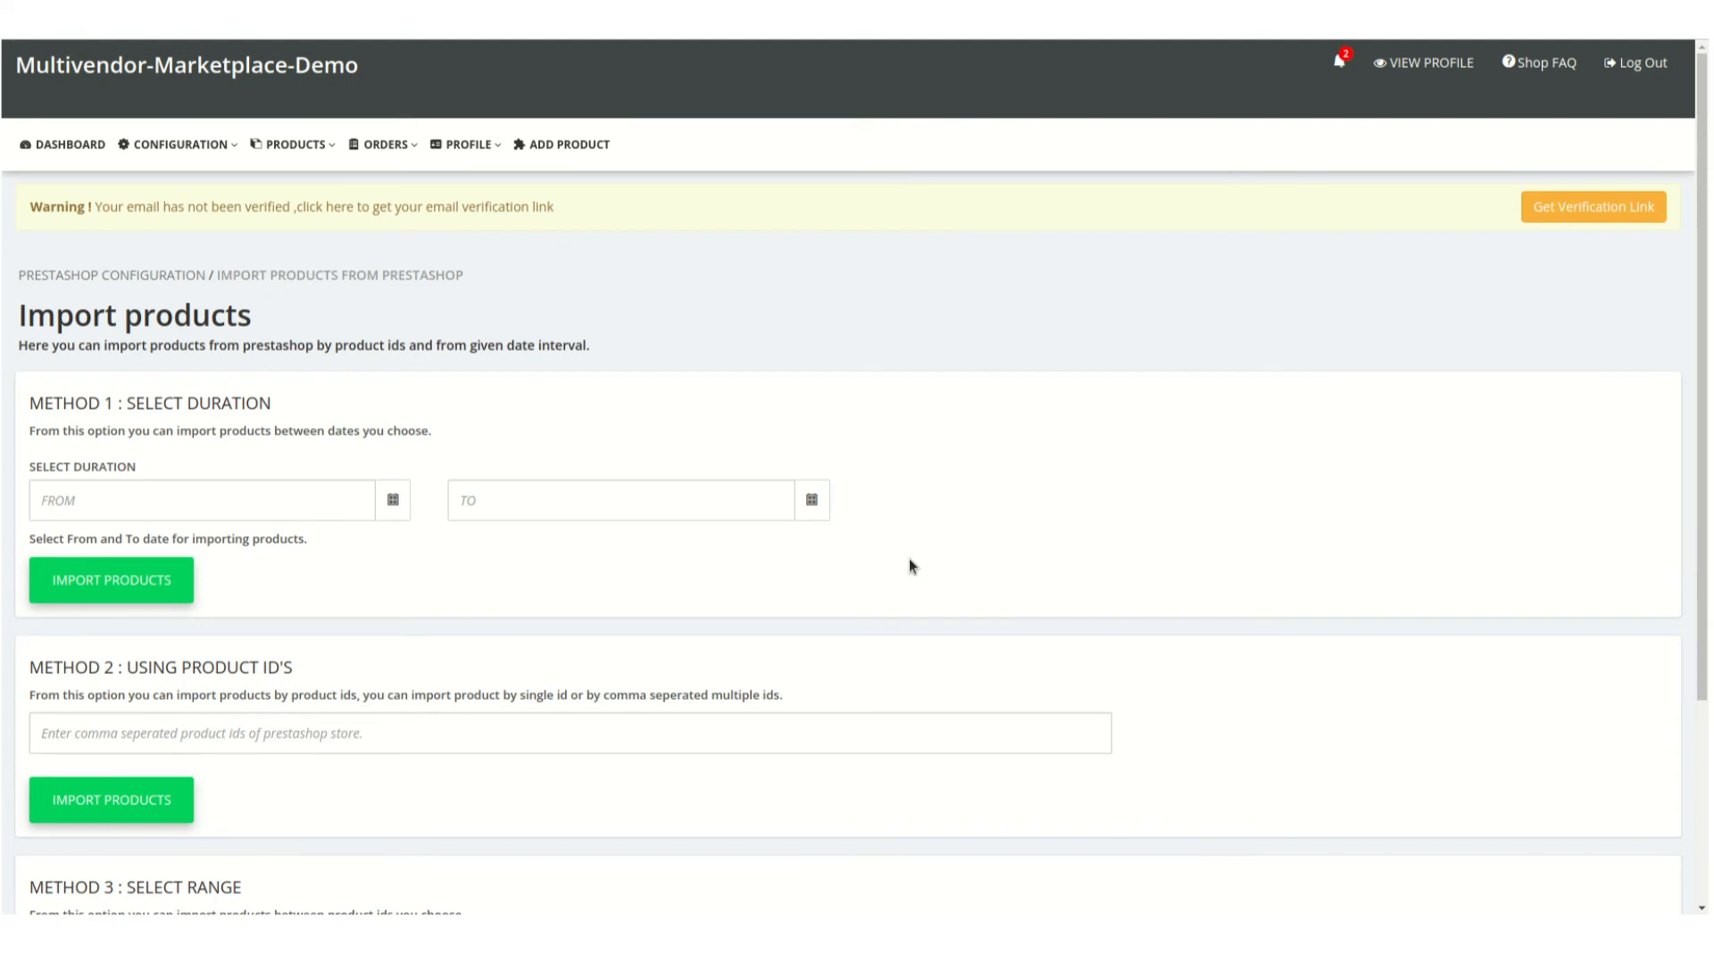
scroll(909, 565, down, 3)
scroll(913, 558, up, 1)
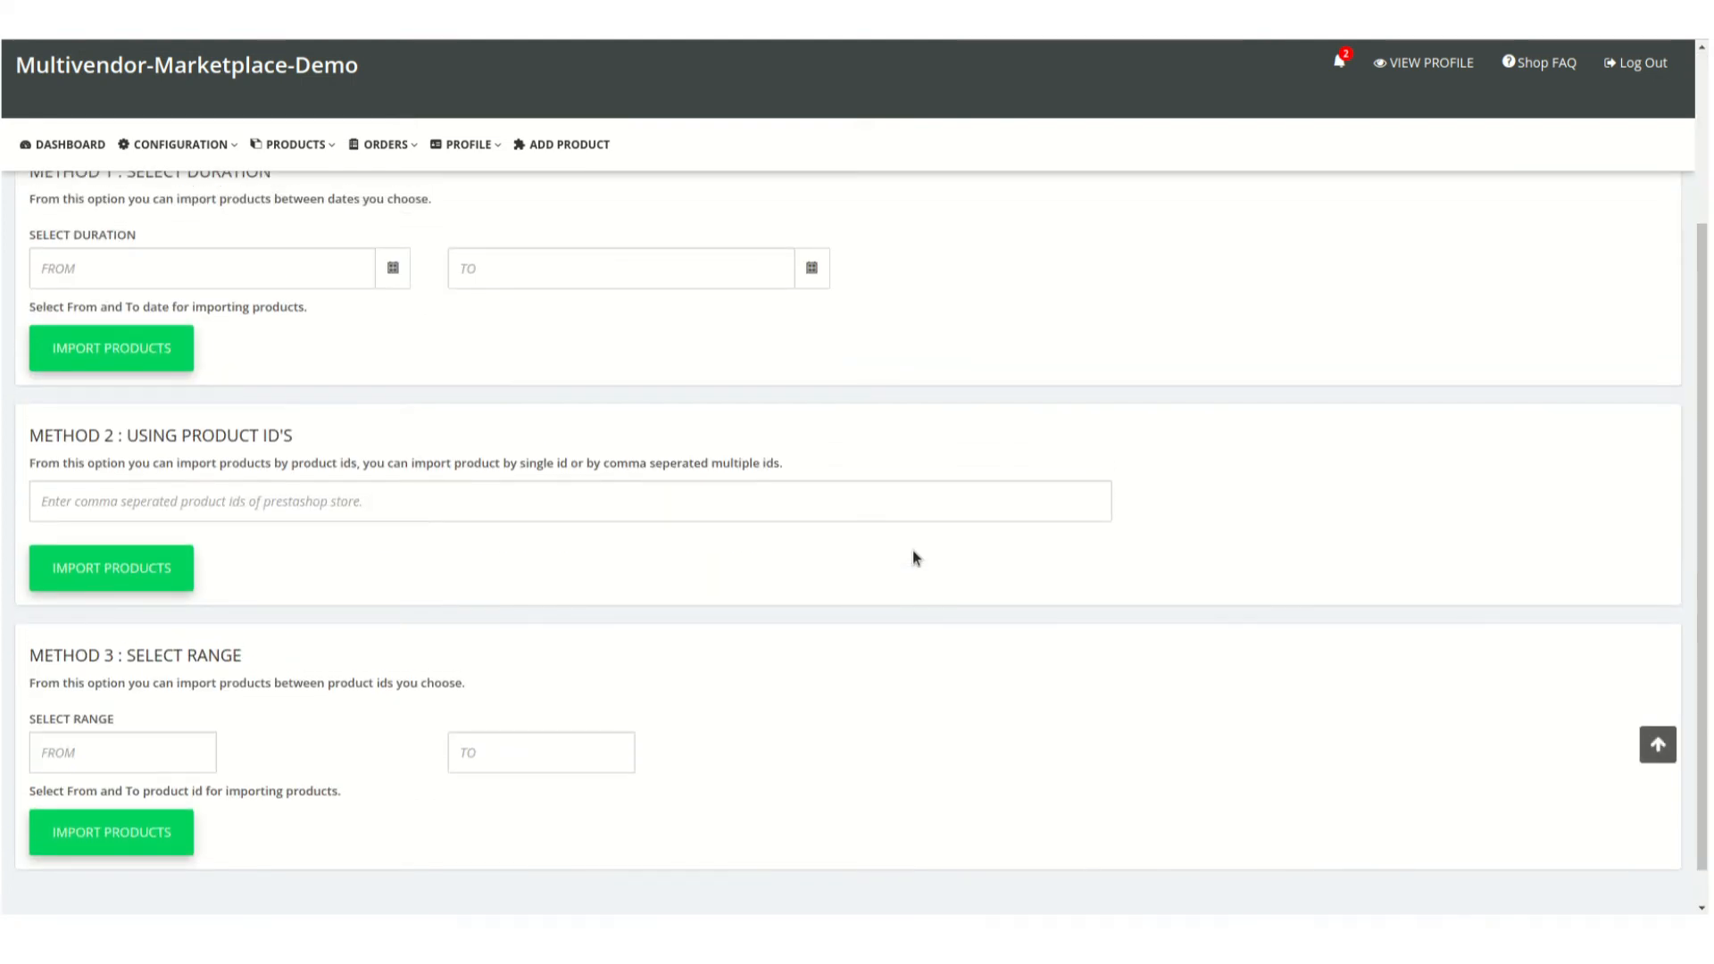
Set the product import duration under Method 1 from 2022-05-01 to 2022-05-17
click(195, 277)
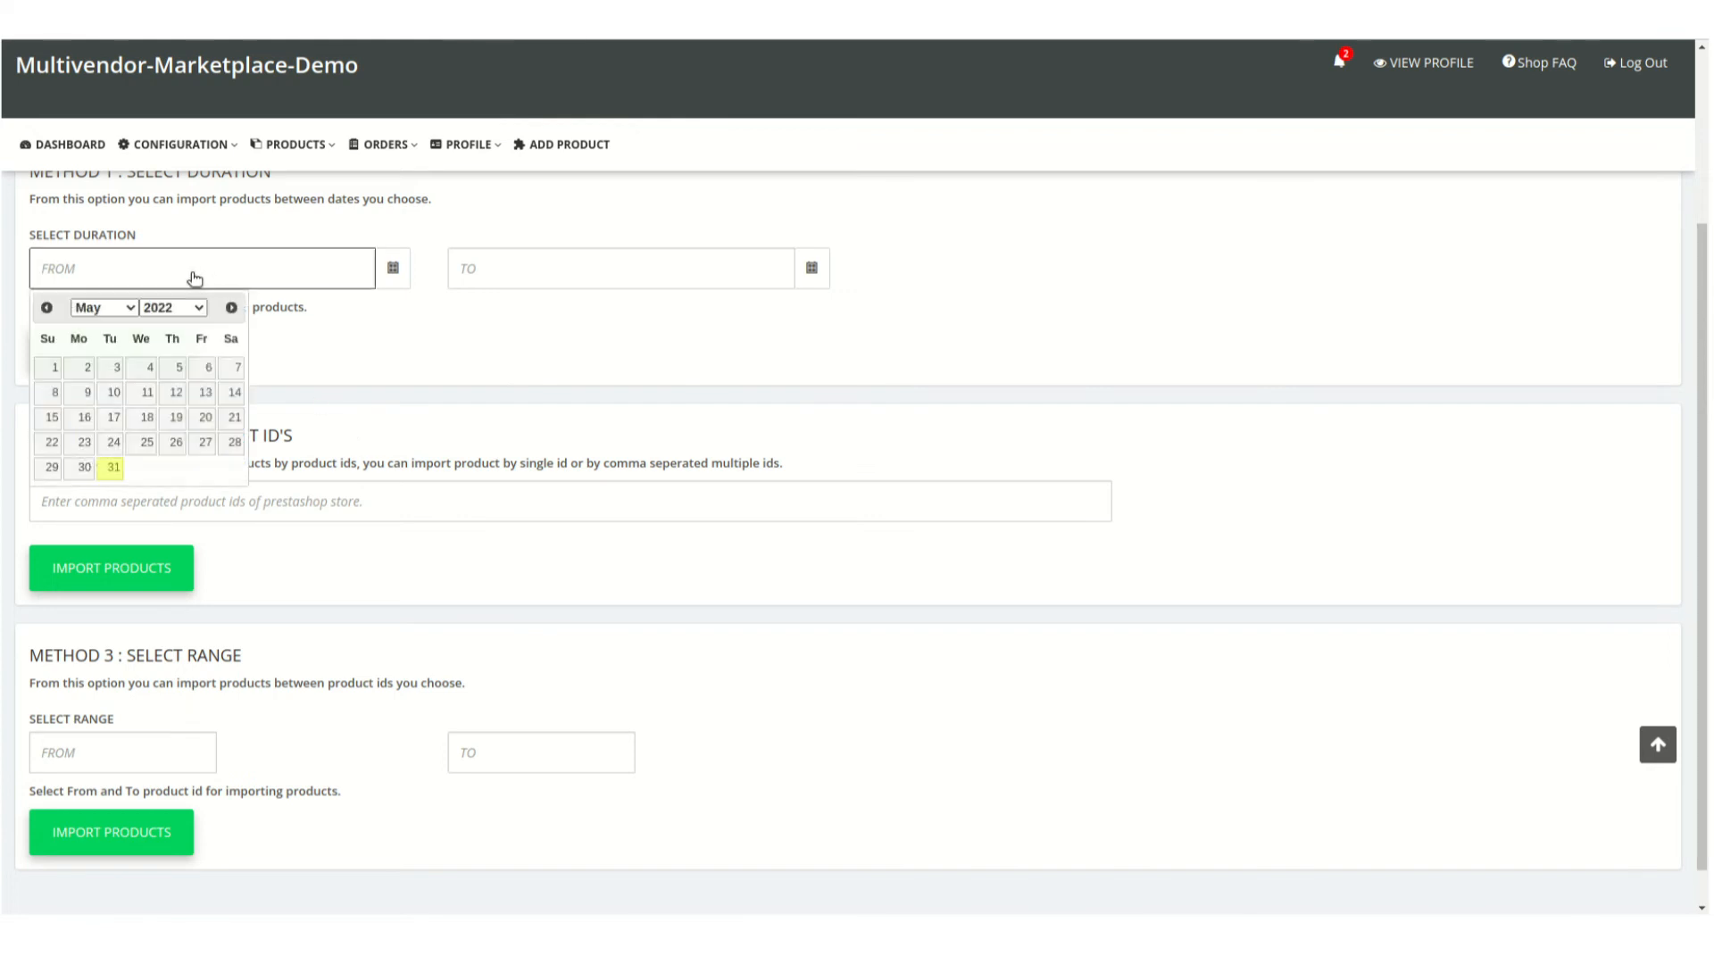
click(52, 367)
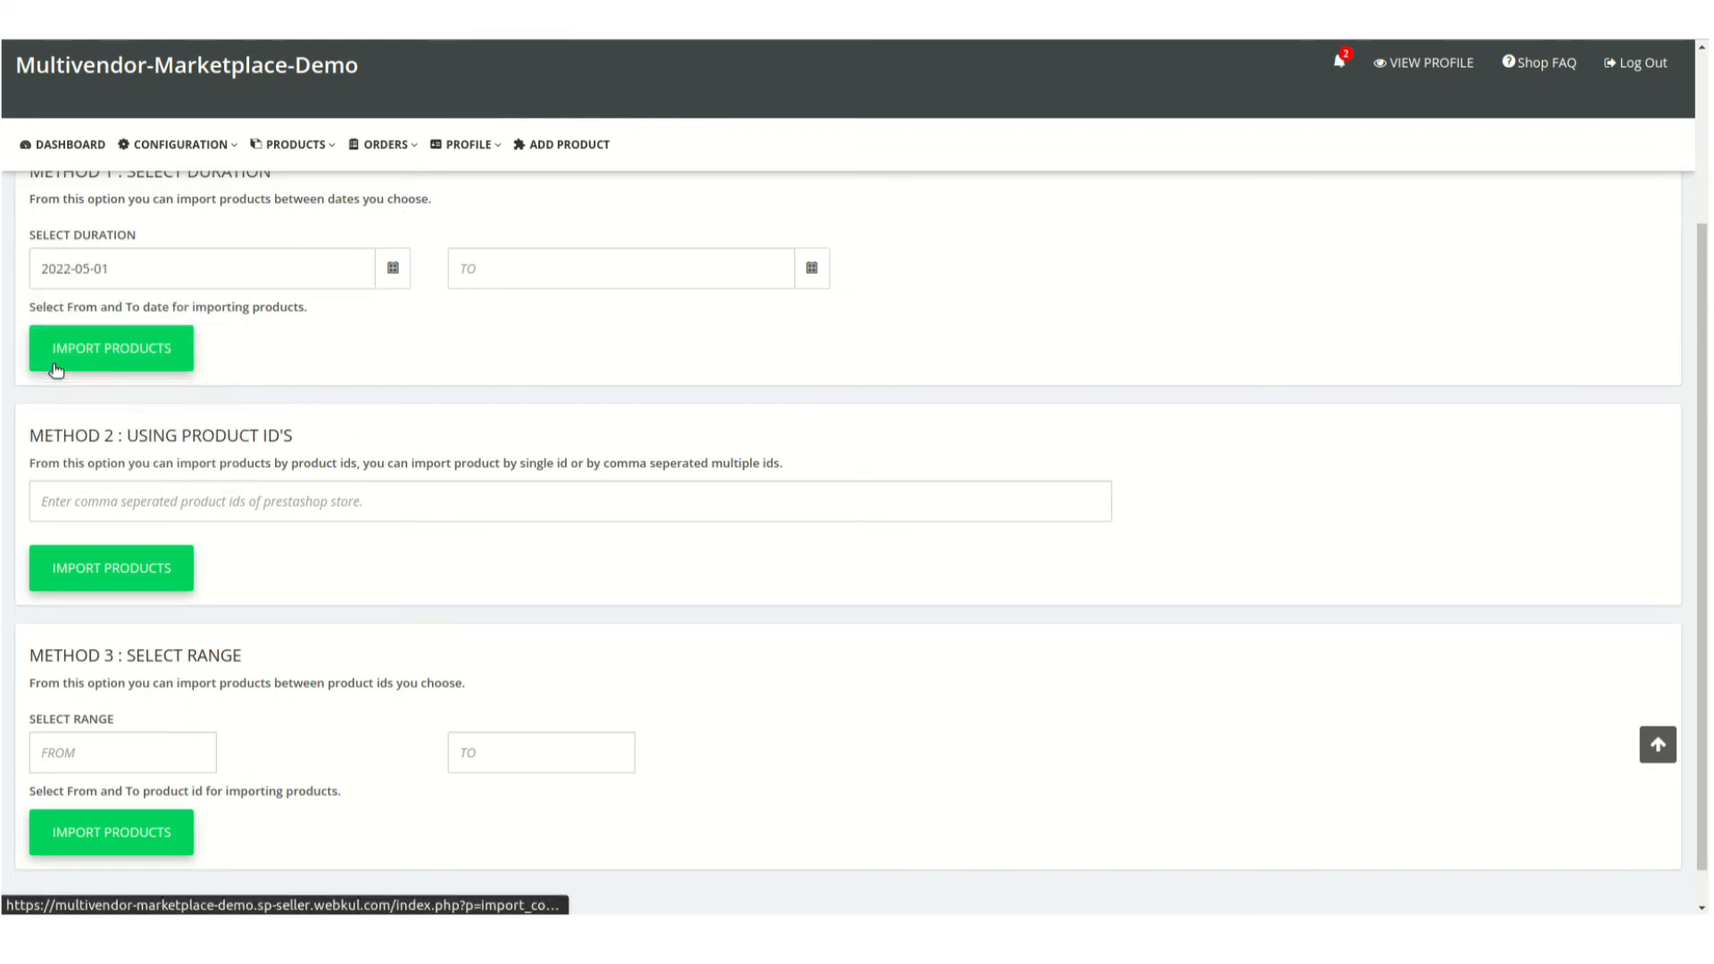
click(575, 282)
click(531, 423)
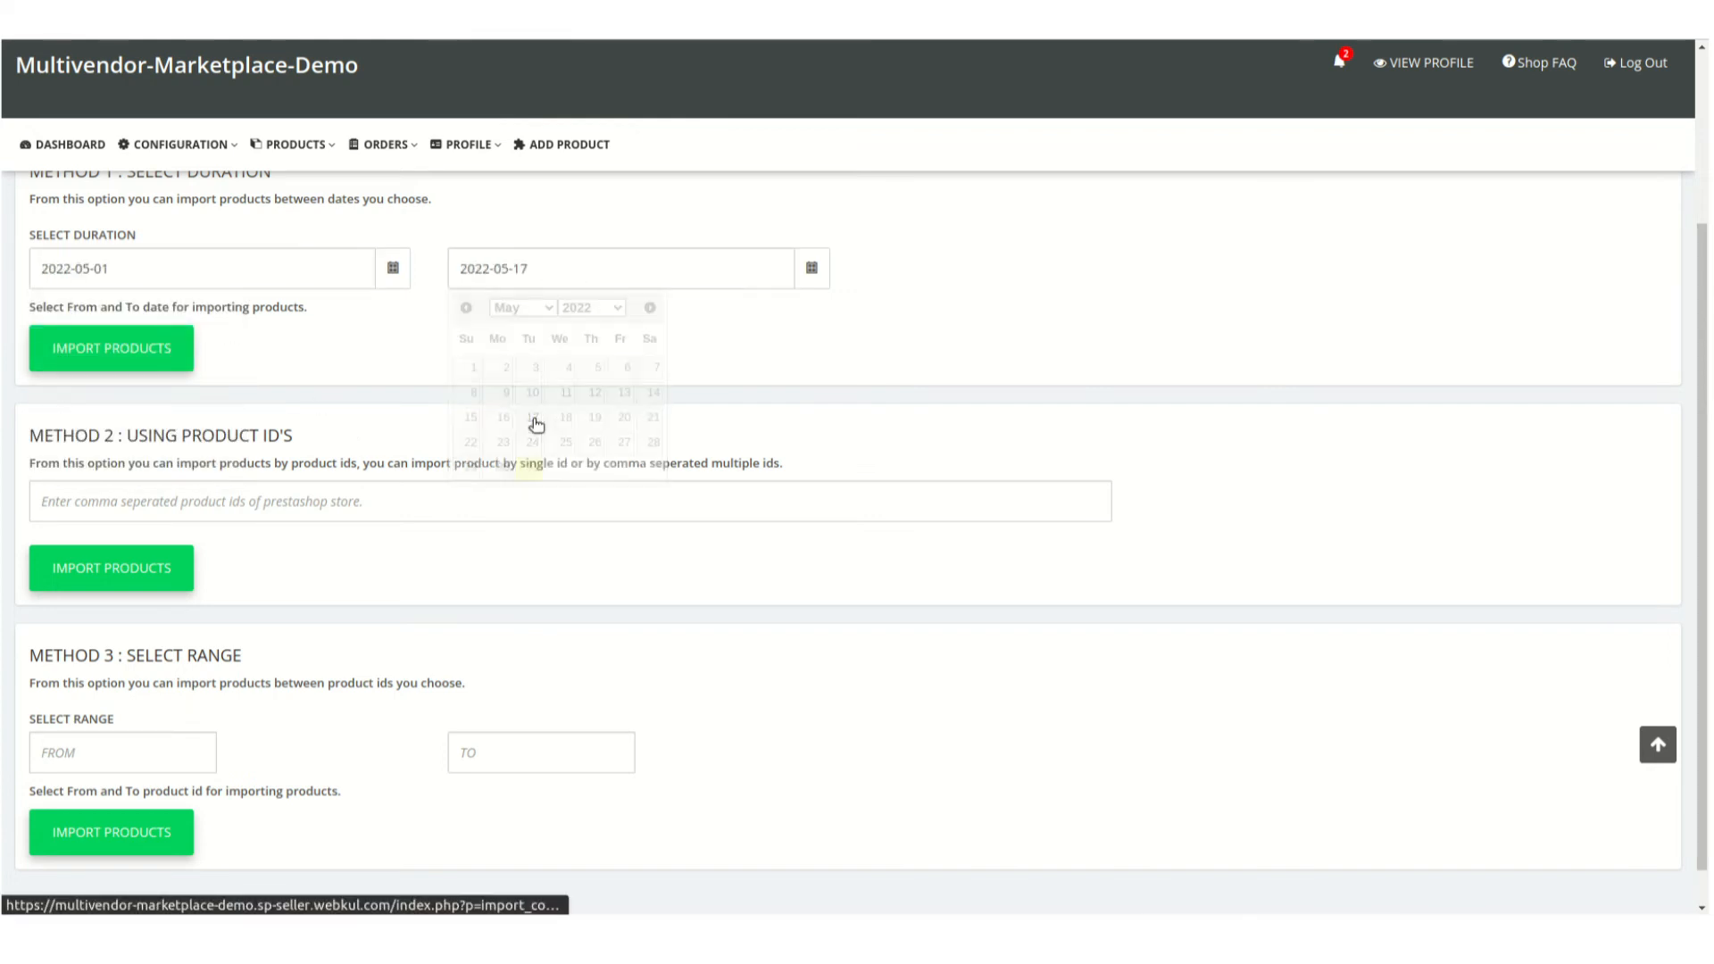
click(314, 488)
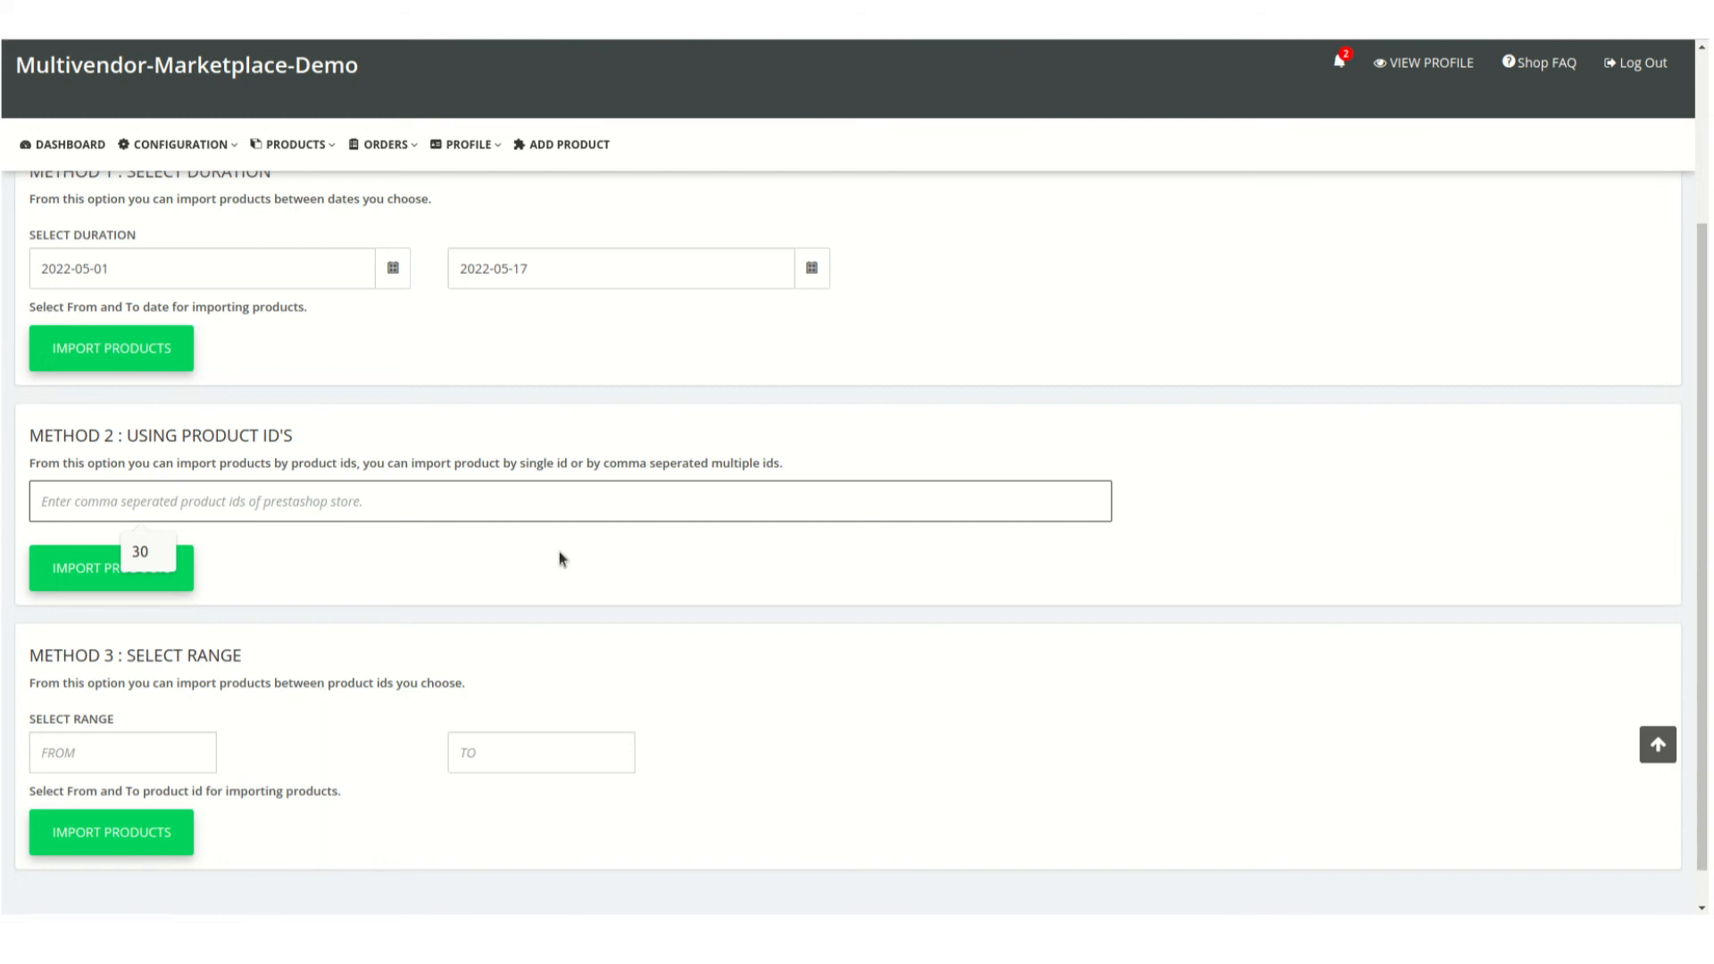
scroll(1335, 420, up, 3)
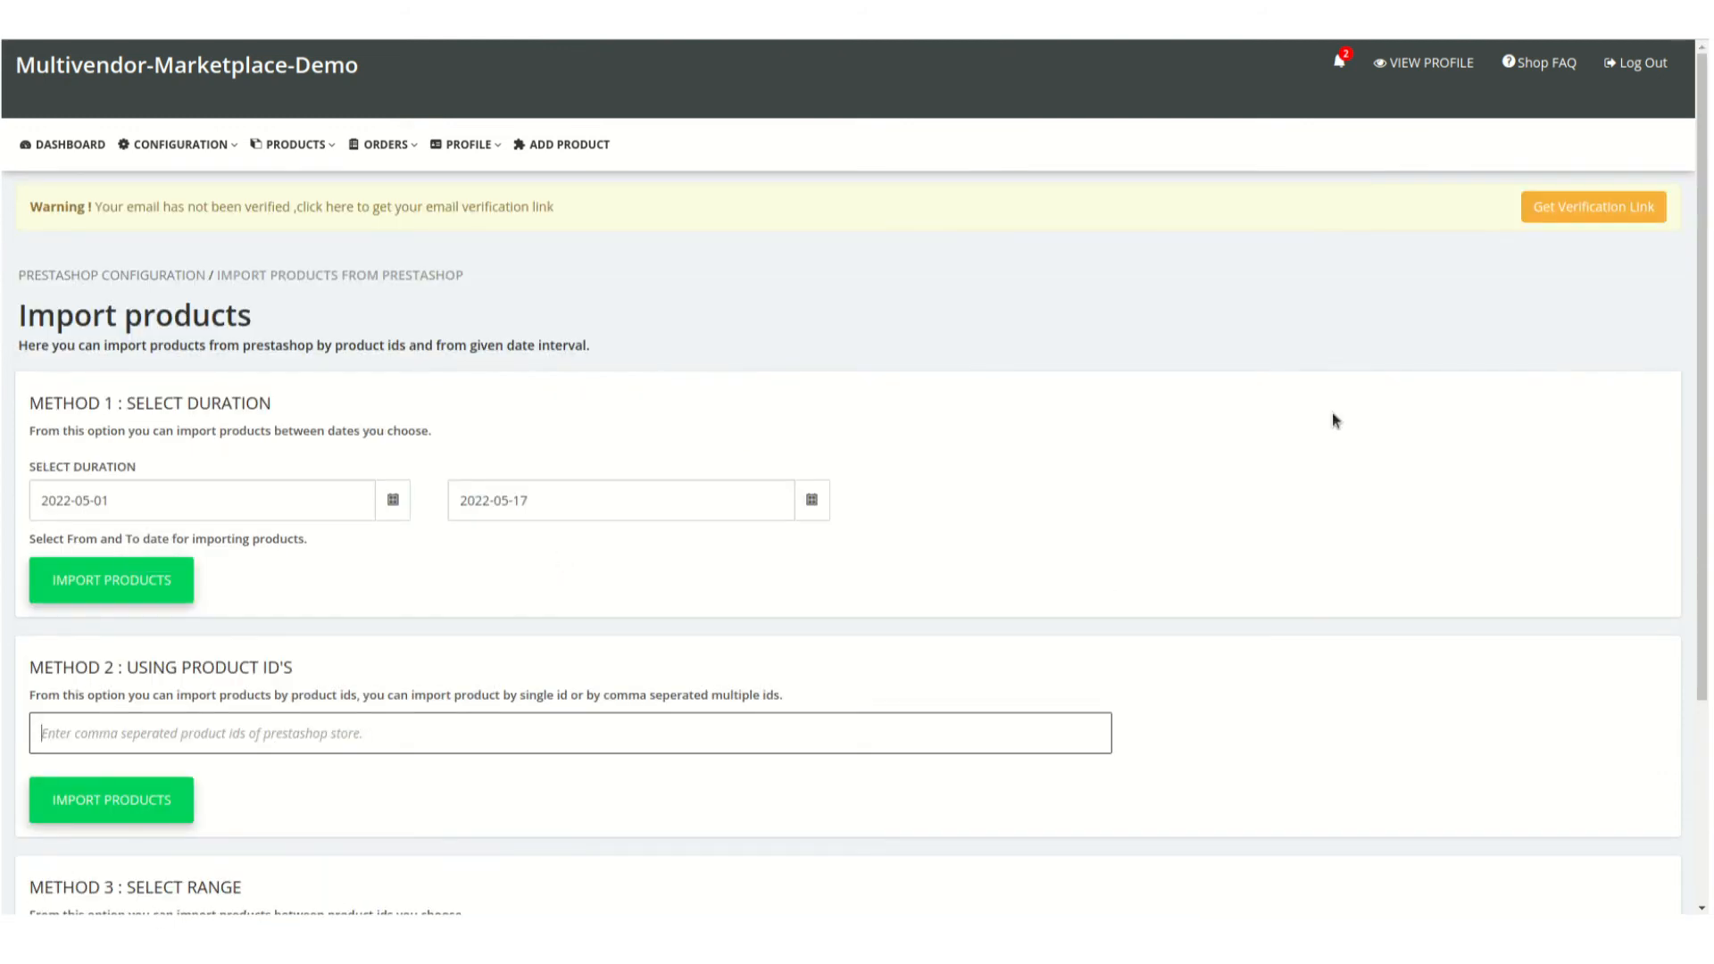
click(1331, 413)
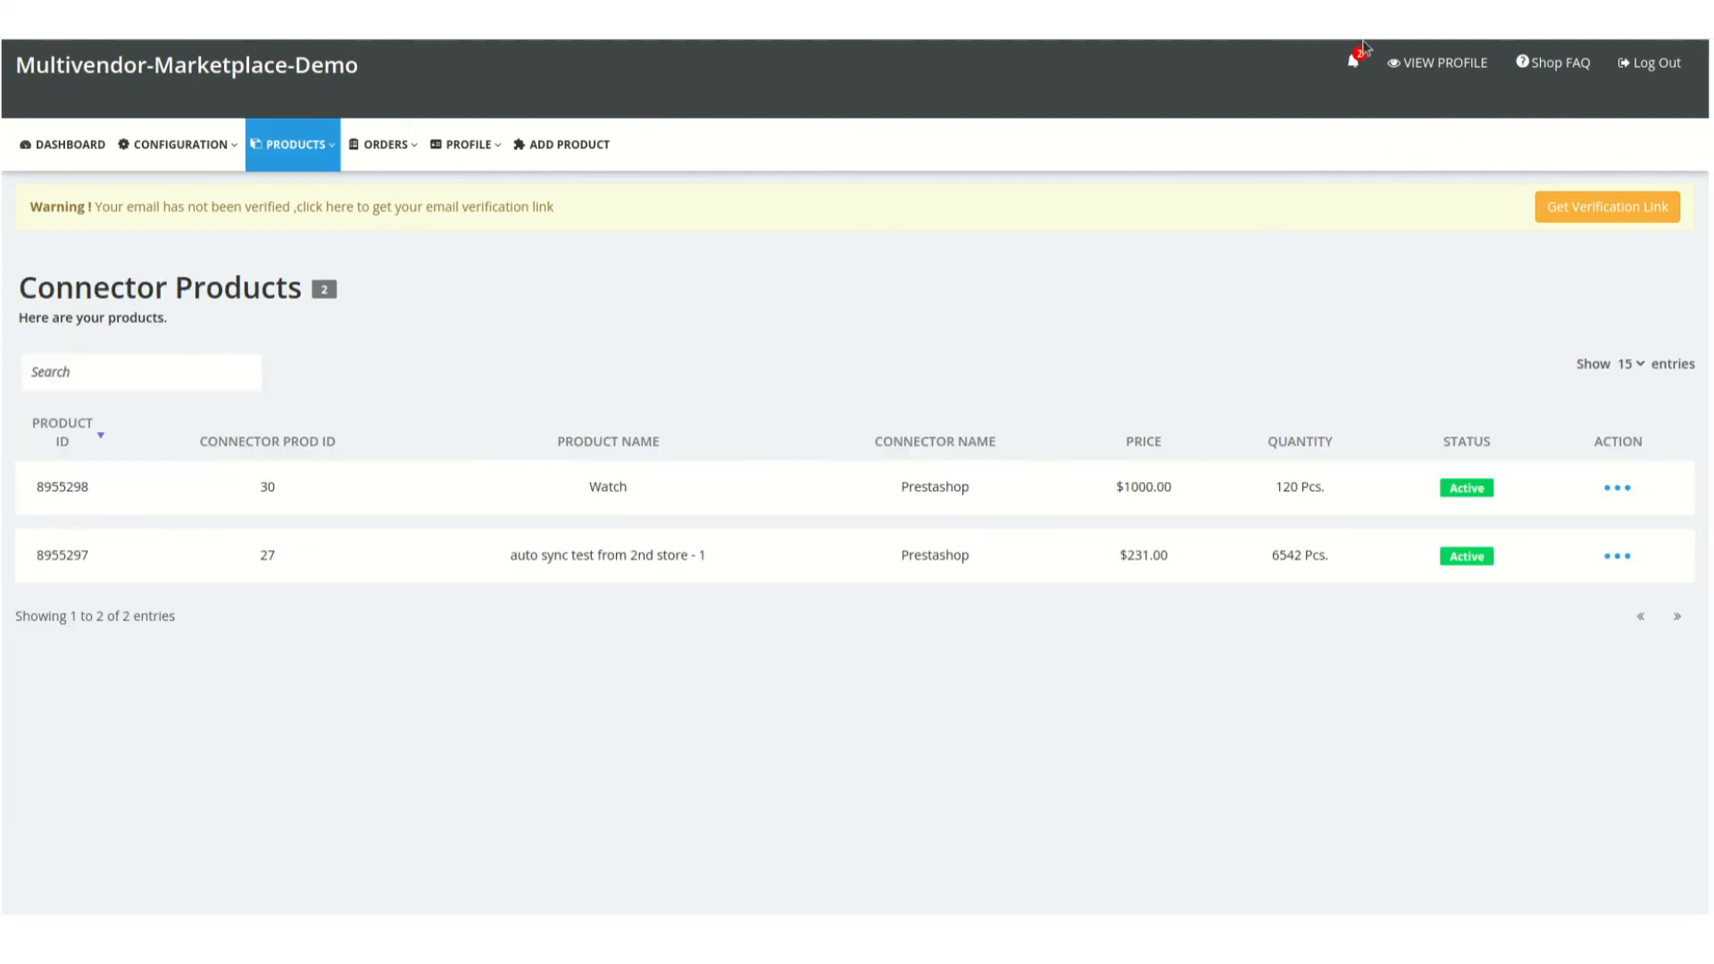
Open the seller's Connector Products list to view the products imported from PrestaShop
mouse_move(239, 148)
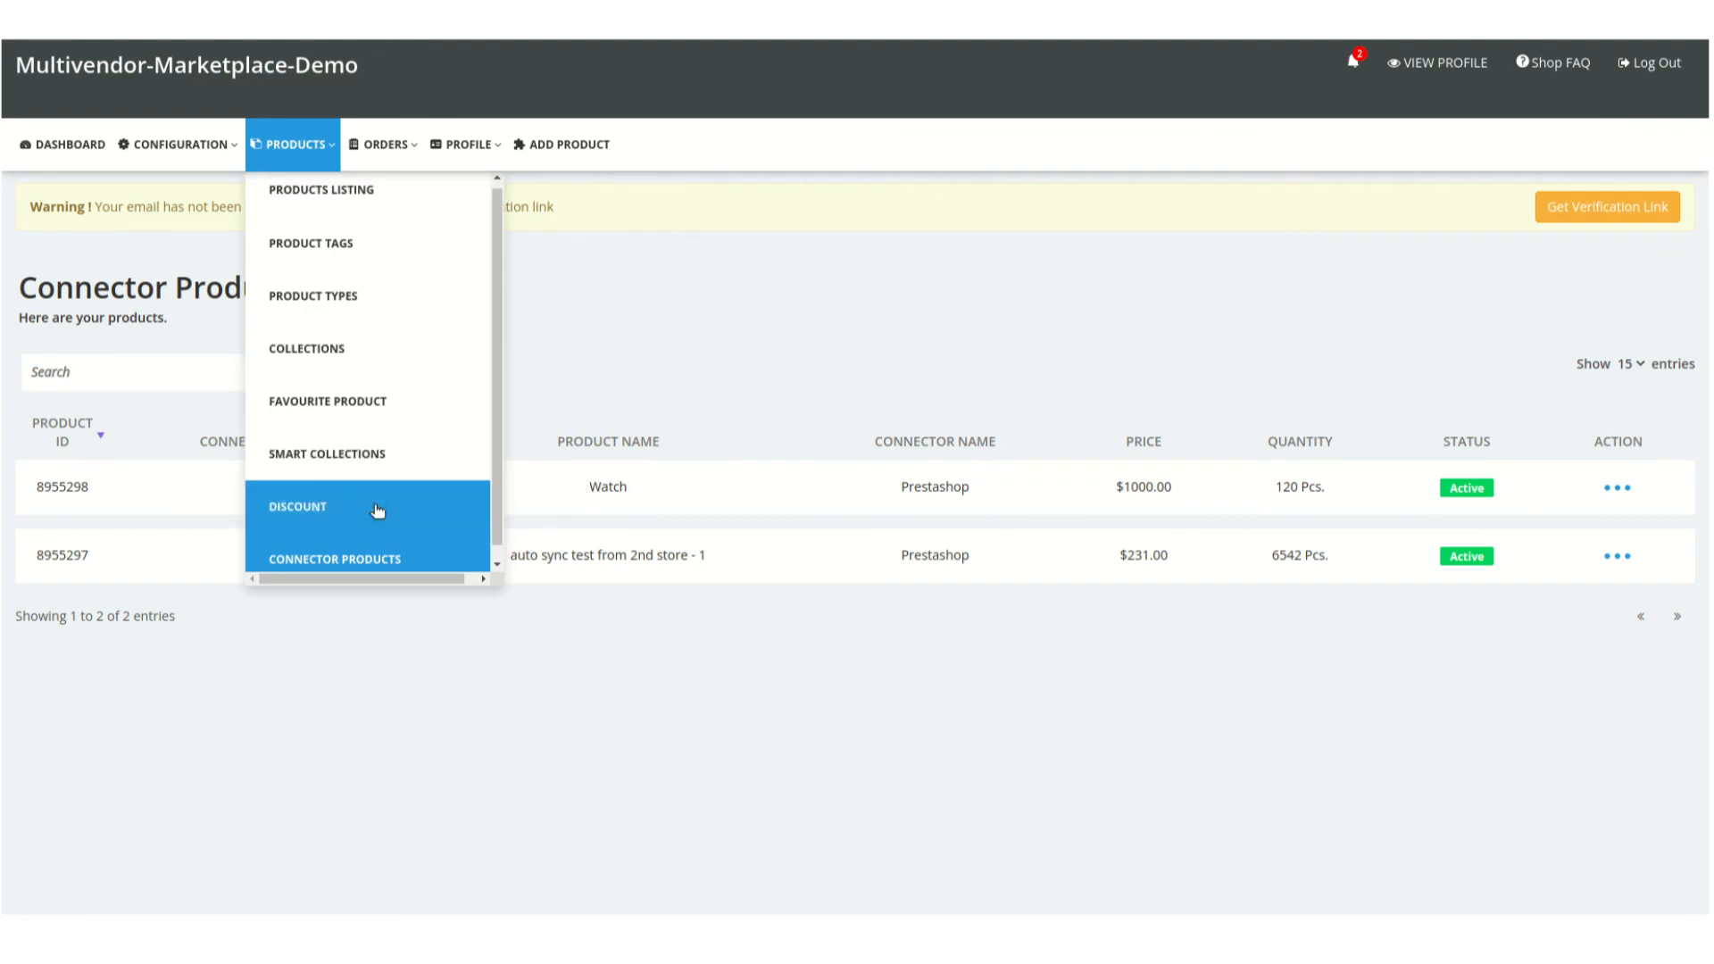
mouse_move(293, 144)
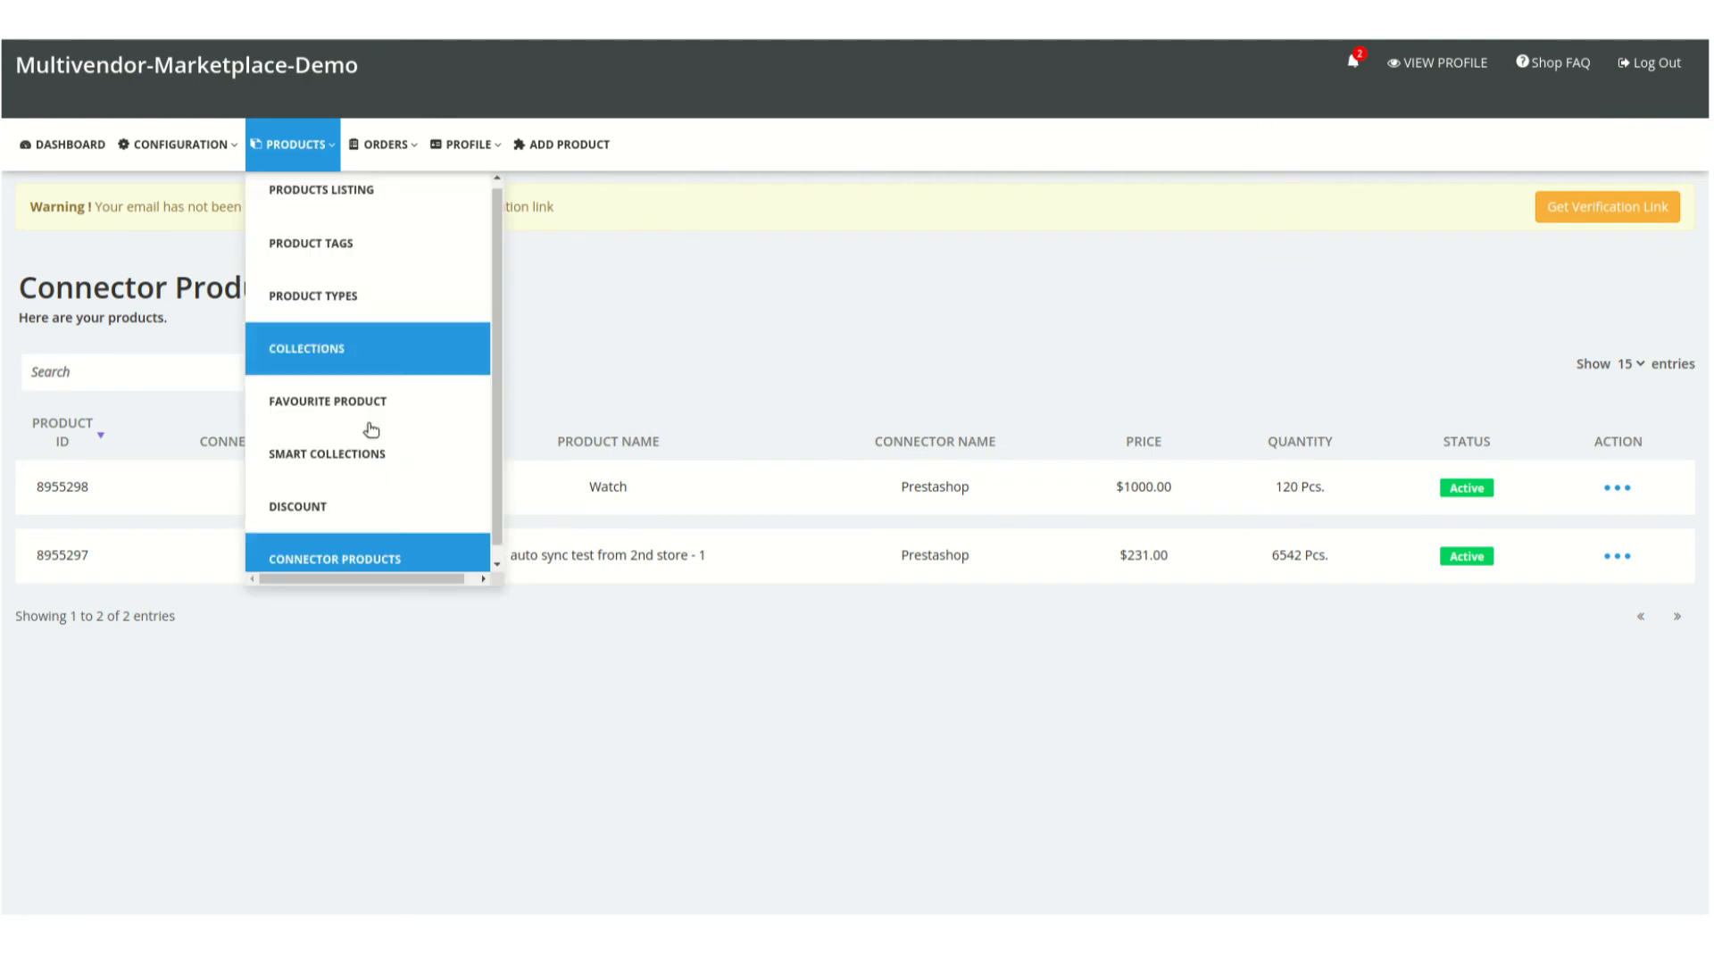
scroll(382, 531, down, 1)
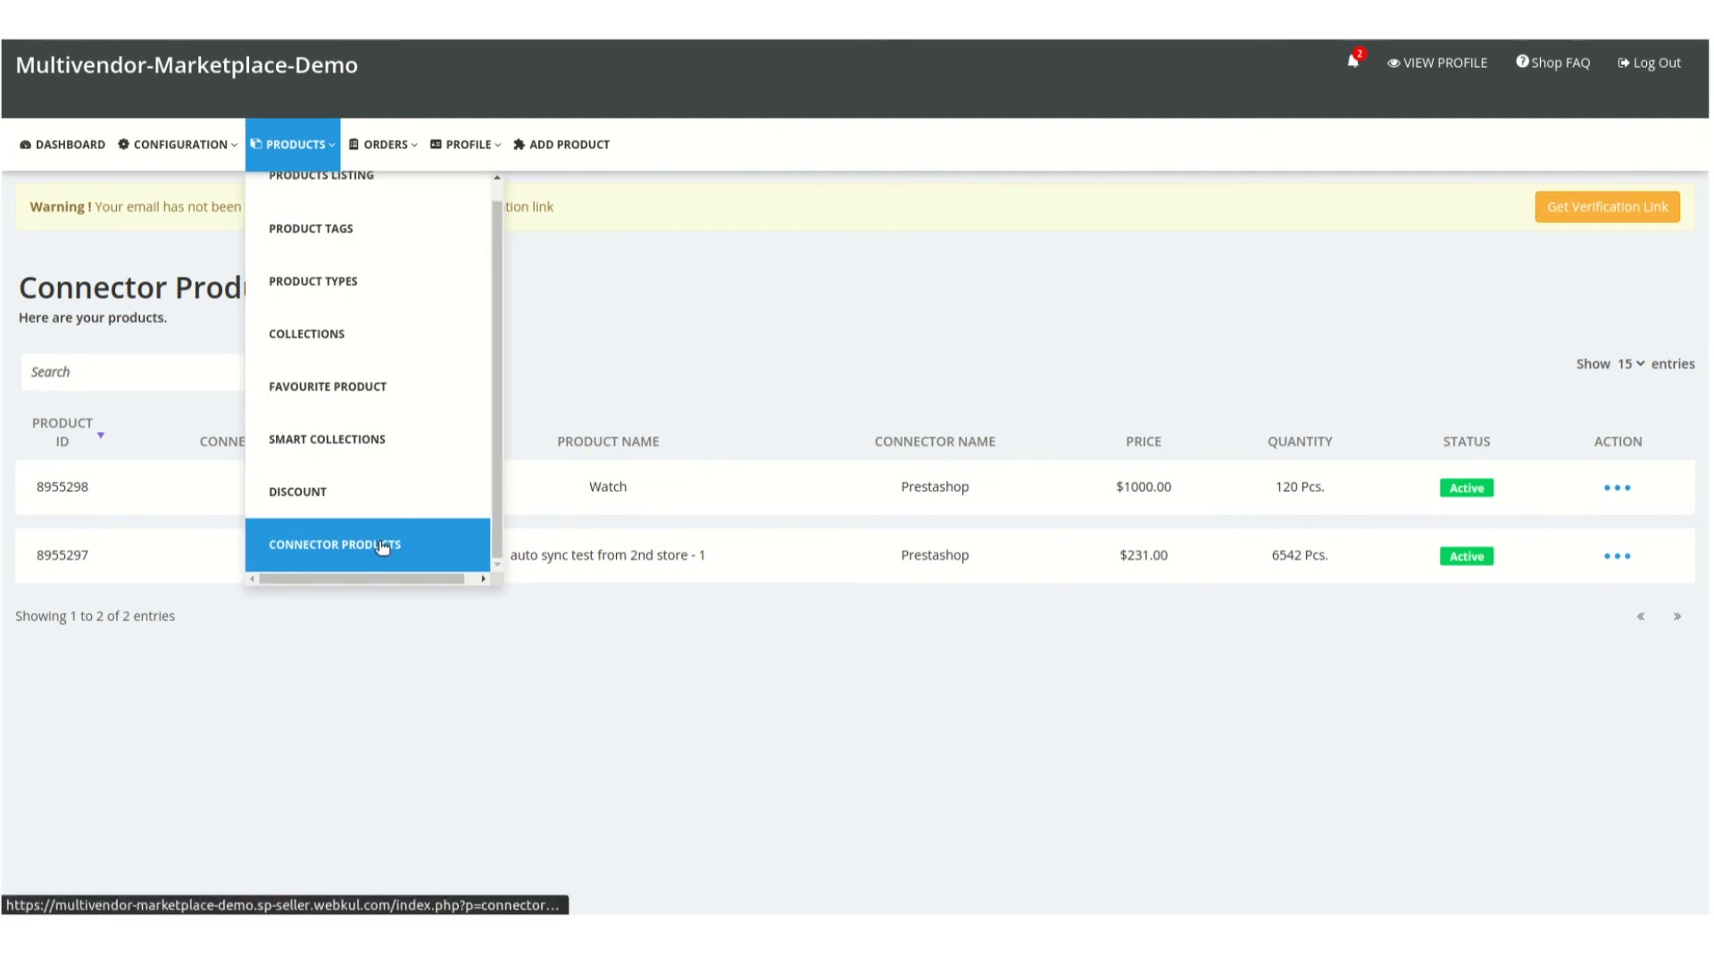
click(382, 544)
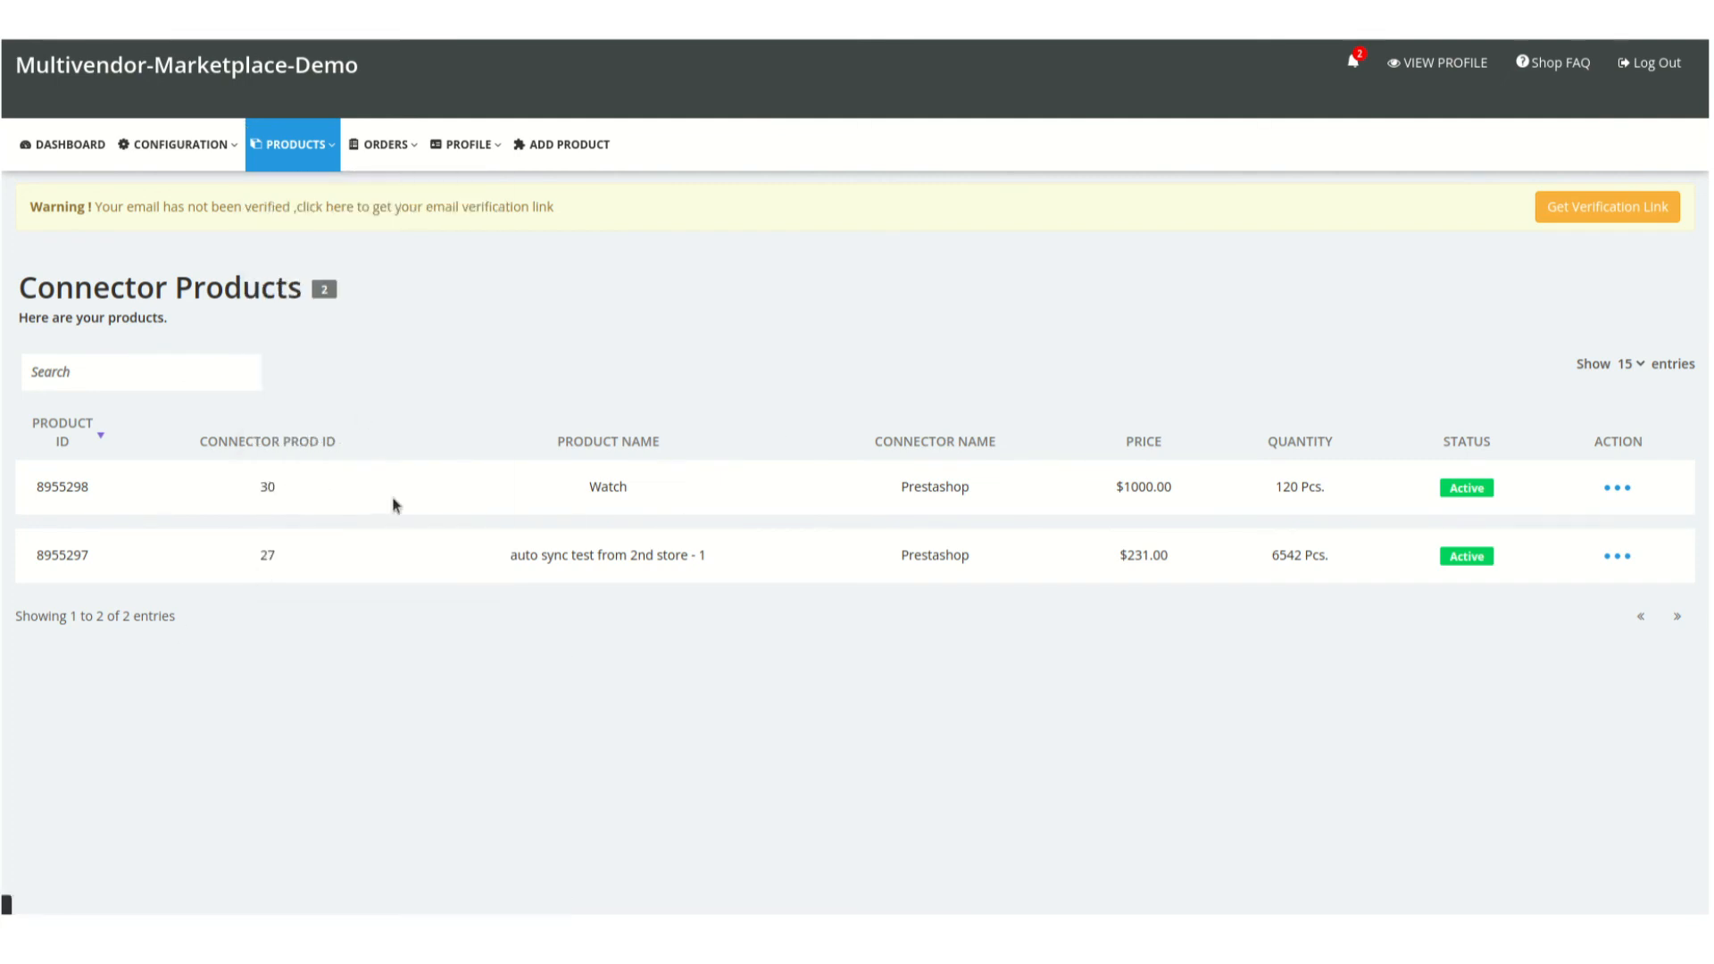